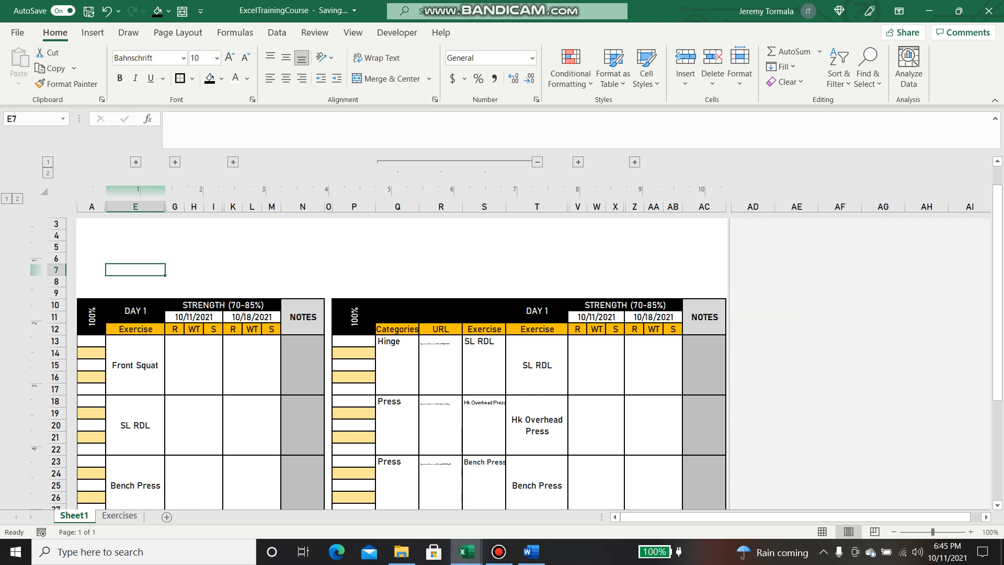
Collapse the Categories, URL and Exercise columns of the second block and rename its header to DAY 2
click(537, 162)
click(407, 310)
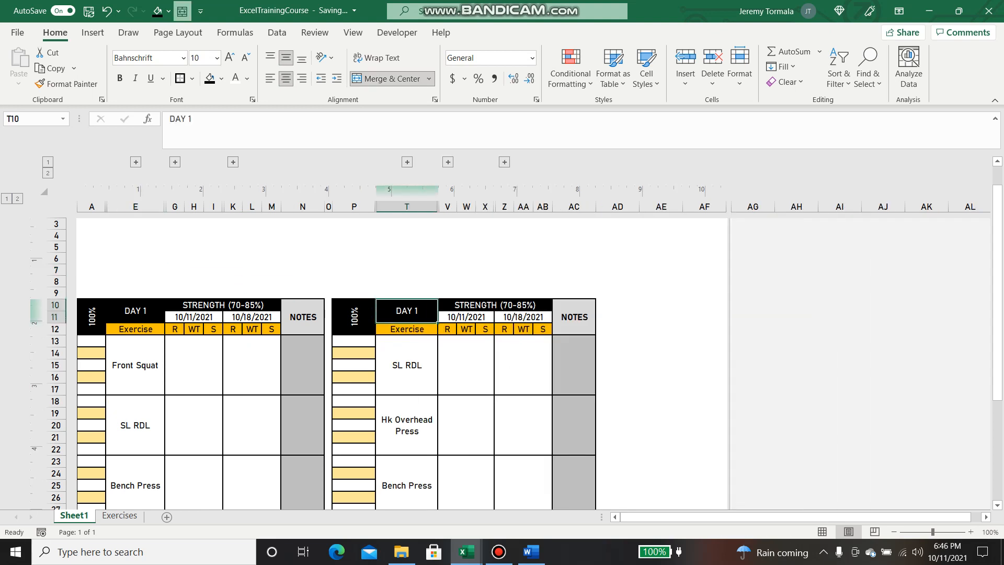
text(DAY 2)
key(Return)
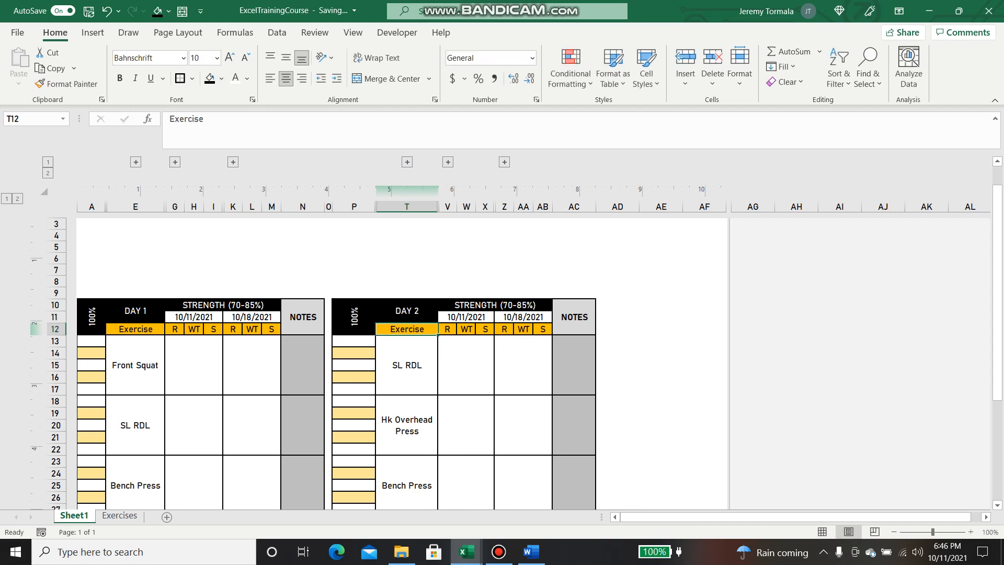
Change the training-phase heading of the Day 2 block to POWER (50-80%)
click(489, 306)
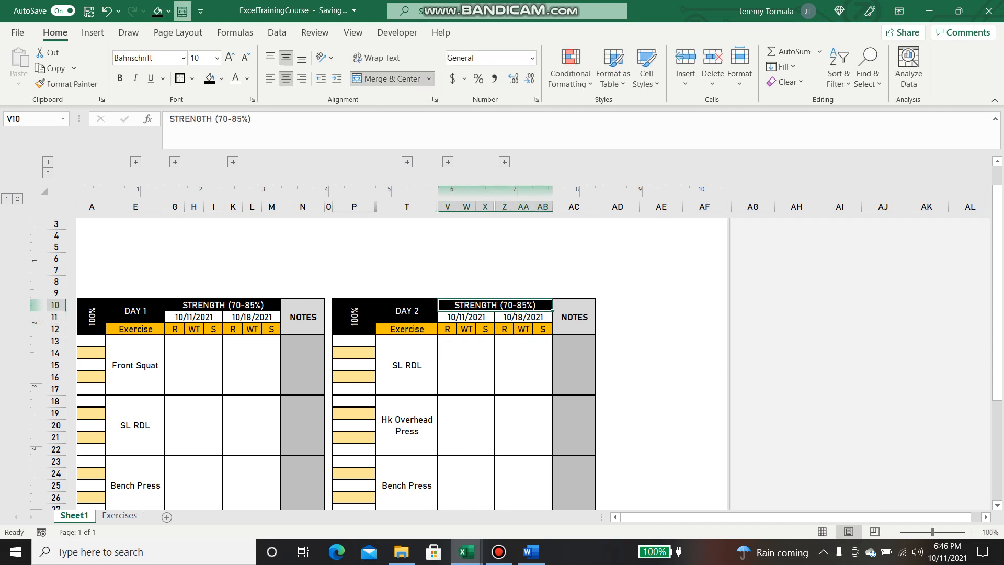
drag(254, 119, 166, 120)
text(POWER (5)
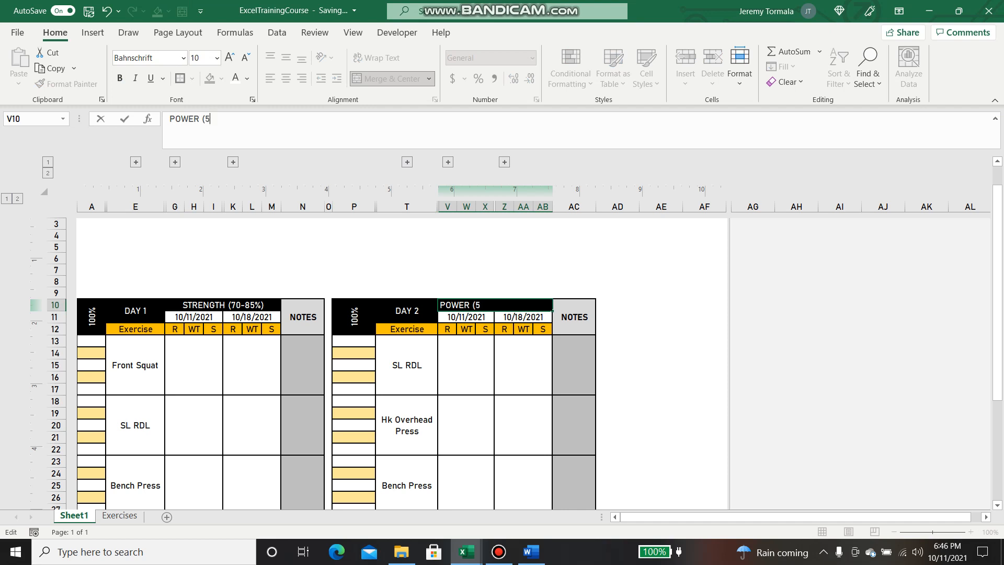
text(0-80)
key(Return)
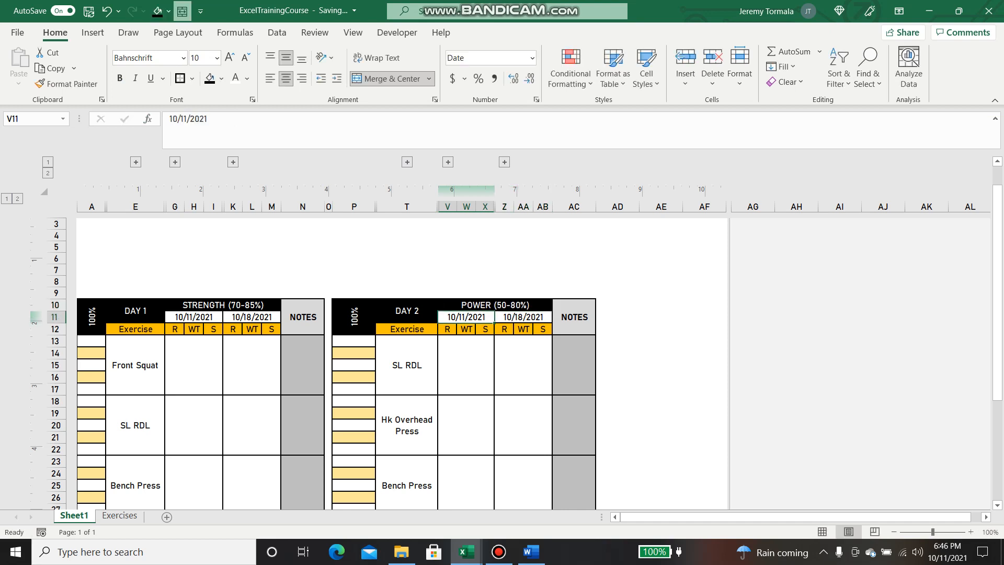
click(486, 270)
click(661, 270)
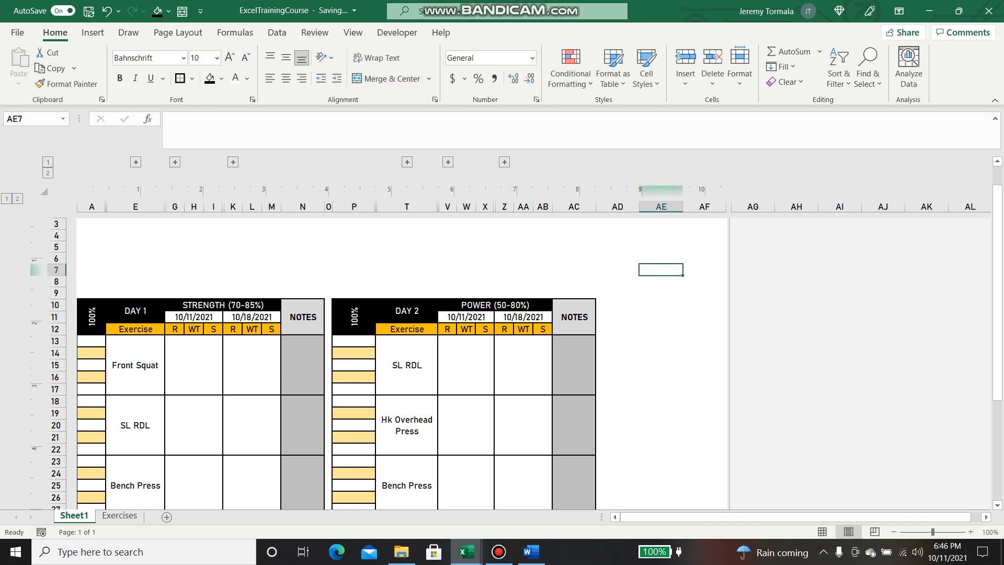
Narrow the Day 1 block's 100% column and set the width of the Day 2 block's 100% column to 0.25
click(354, 317)
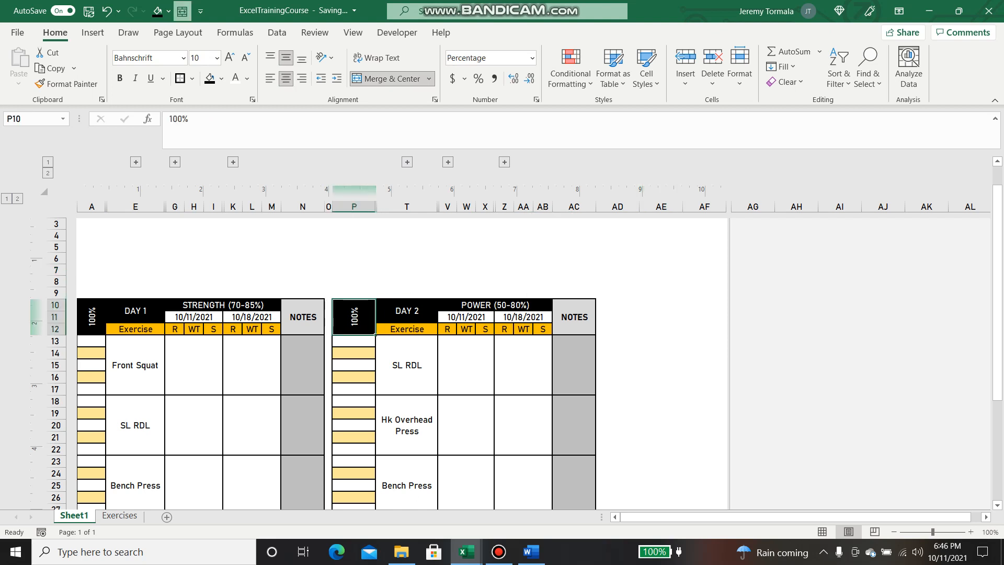
drag(106, 206, 96, 207)
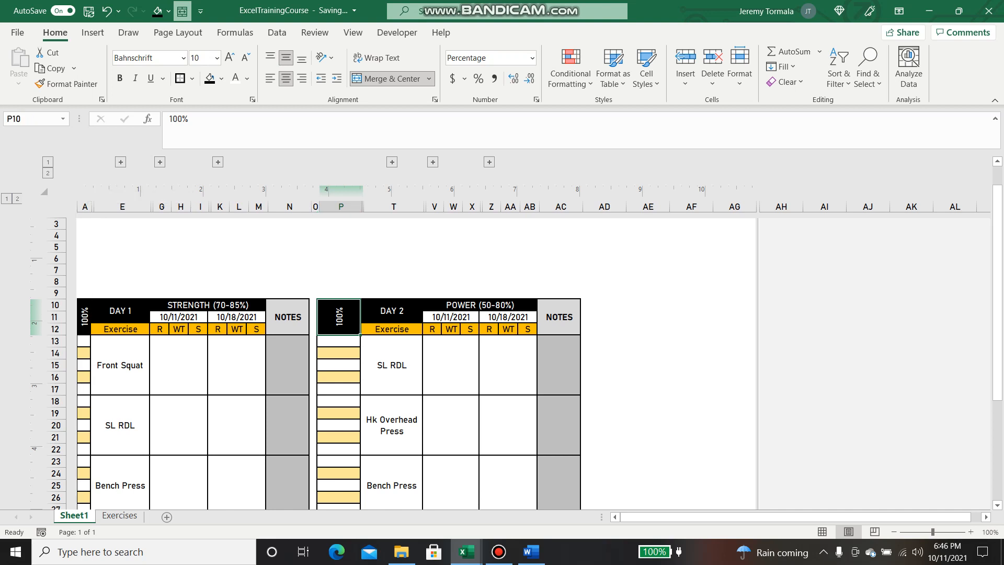
click(342, 206)
right_click(344, 207)
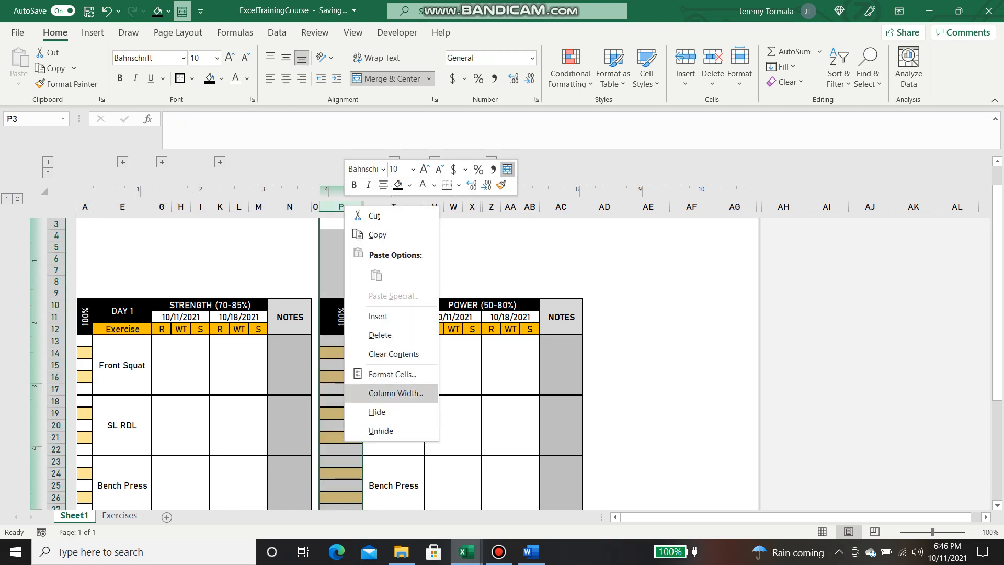
click(395, 393)
text(0.25)
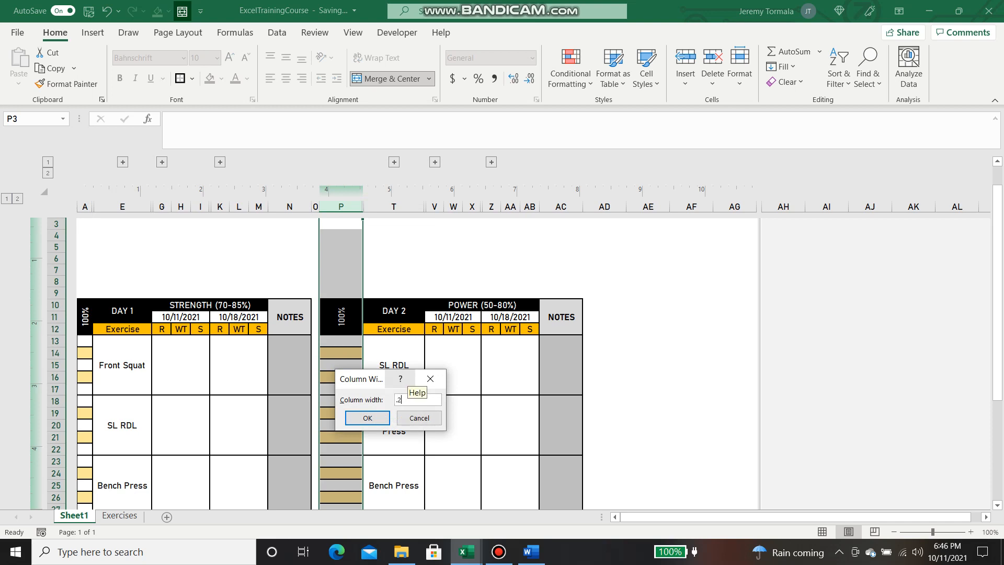
key(Return)
click(406, 270)
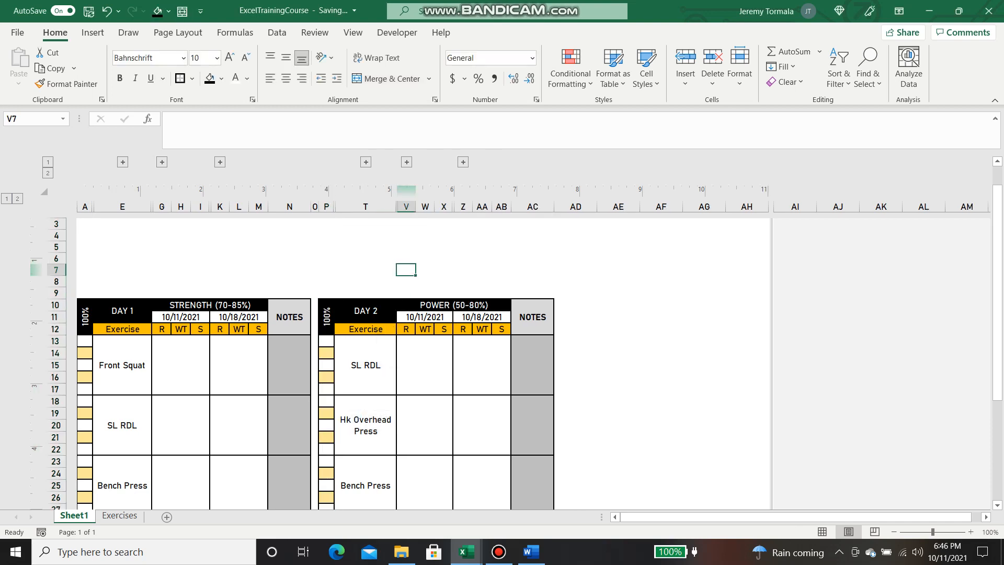
Review the layout of the Day 1 and Day 2 blocks side by side
click(151, 207)
click(661, 329)
scroll(522, 366, down, 5)
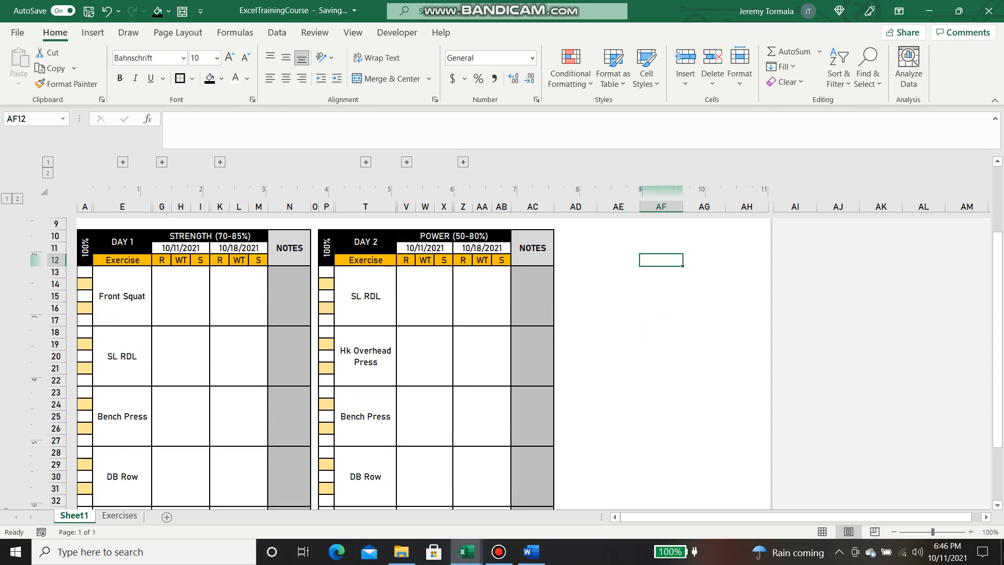
scroll(523, 366, up, 6)
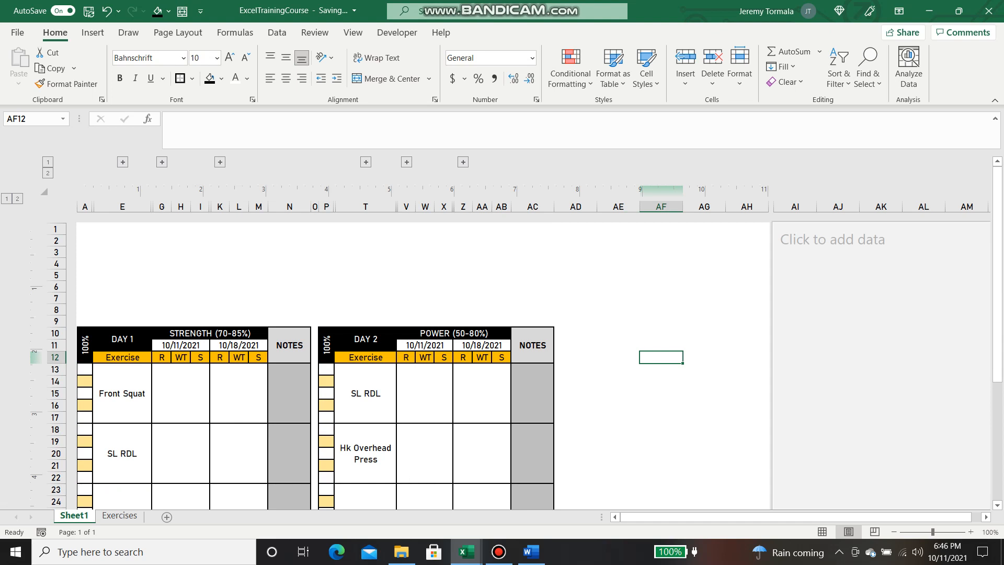
click(746, 381)
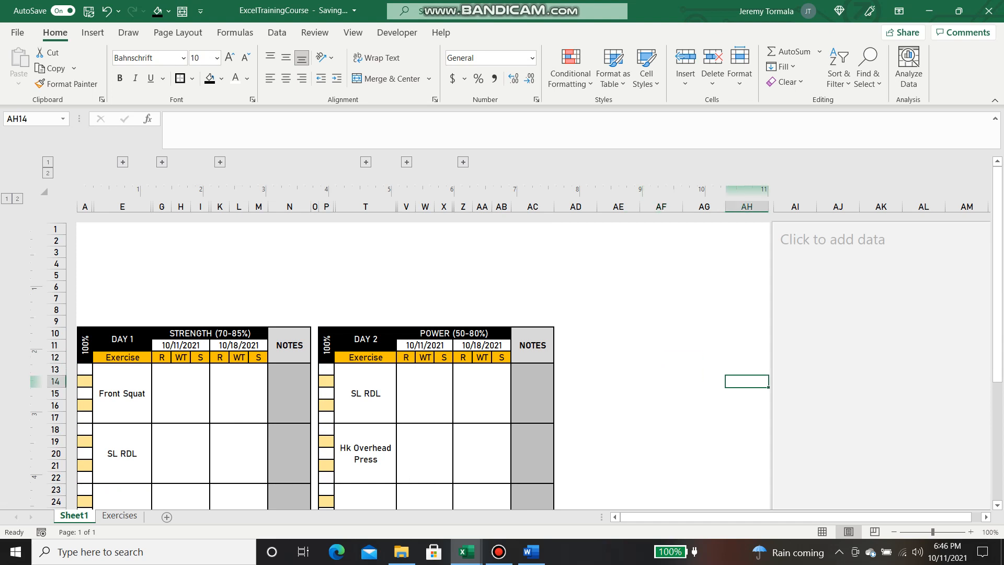
click(704, 345)
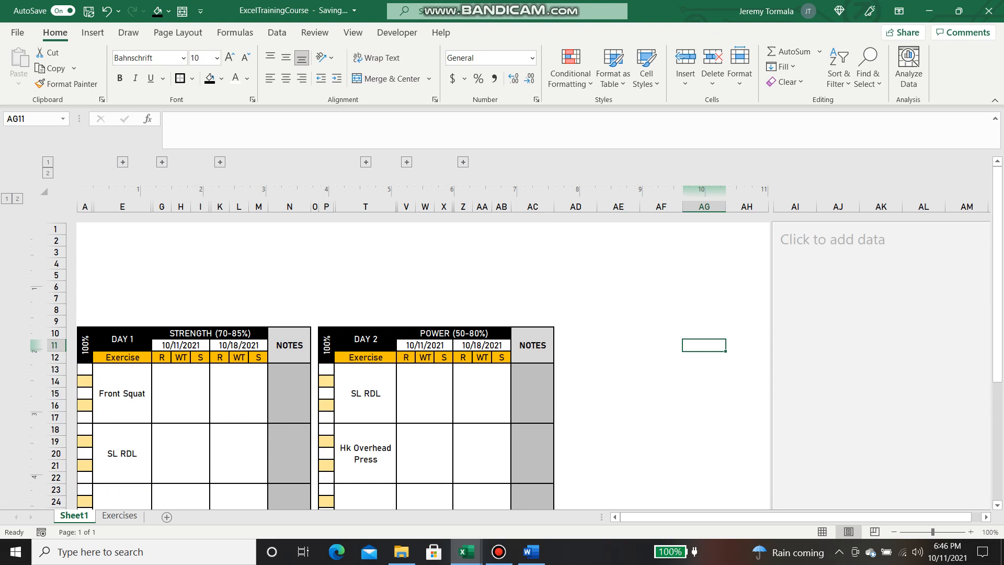
drag(85, 344, 248, 389)
click(289, 381)
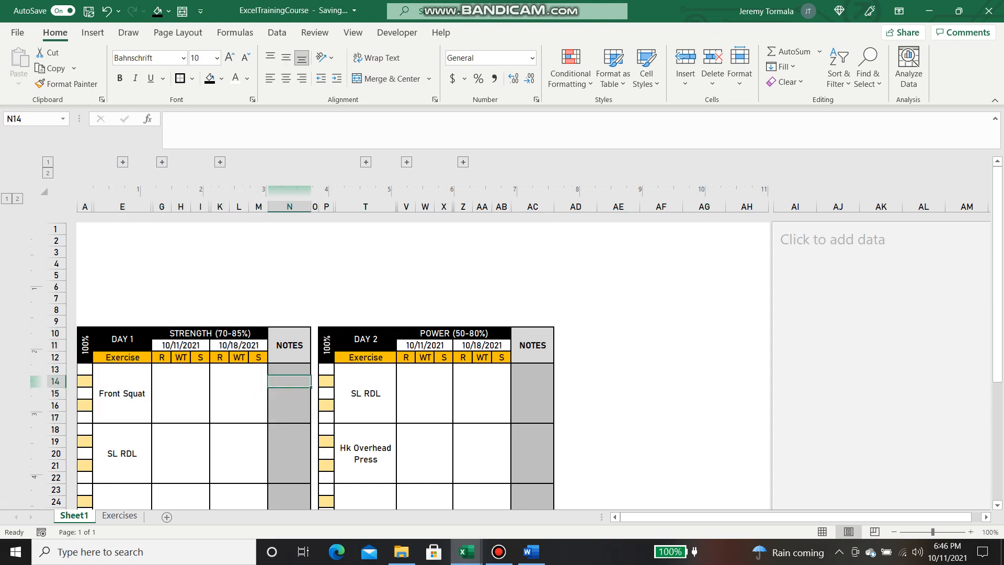
click(327, 345)
click(661, 321)
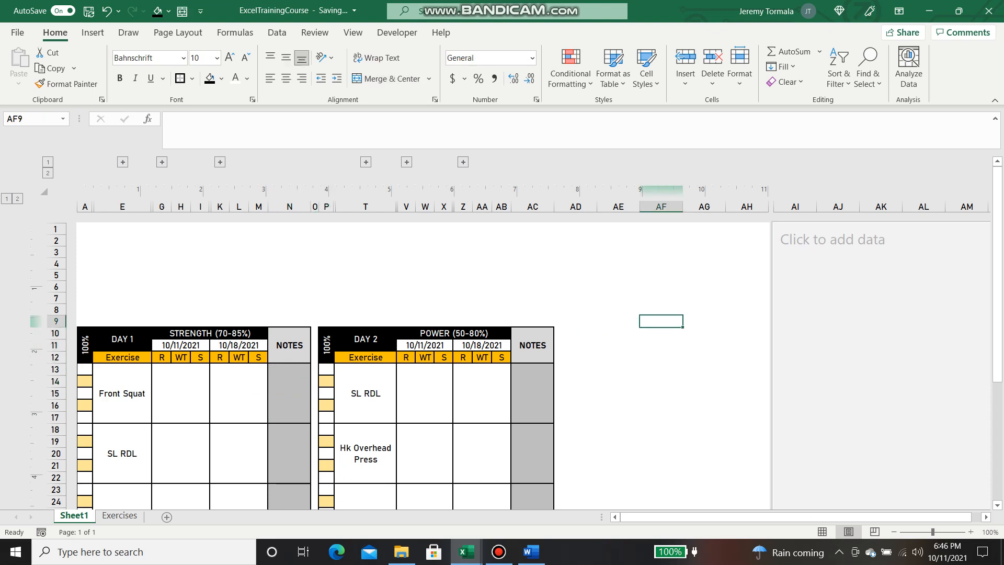
Expand all grouped columns of the Day 2 block, including both % columns and the Categories, URL and Exercise columns
click(406, 162)
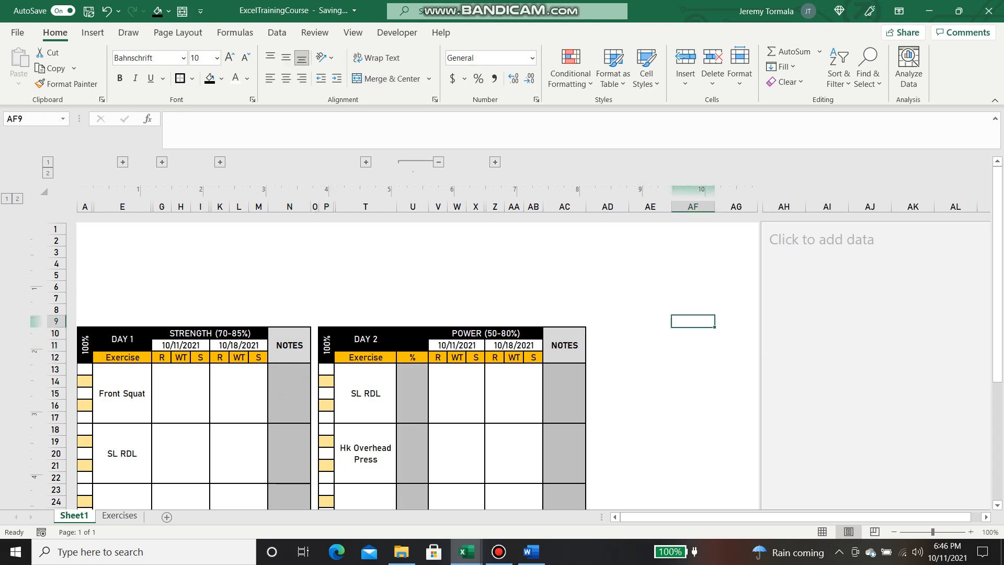
click(494, 163)
click(365, 162)
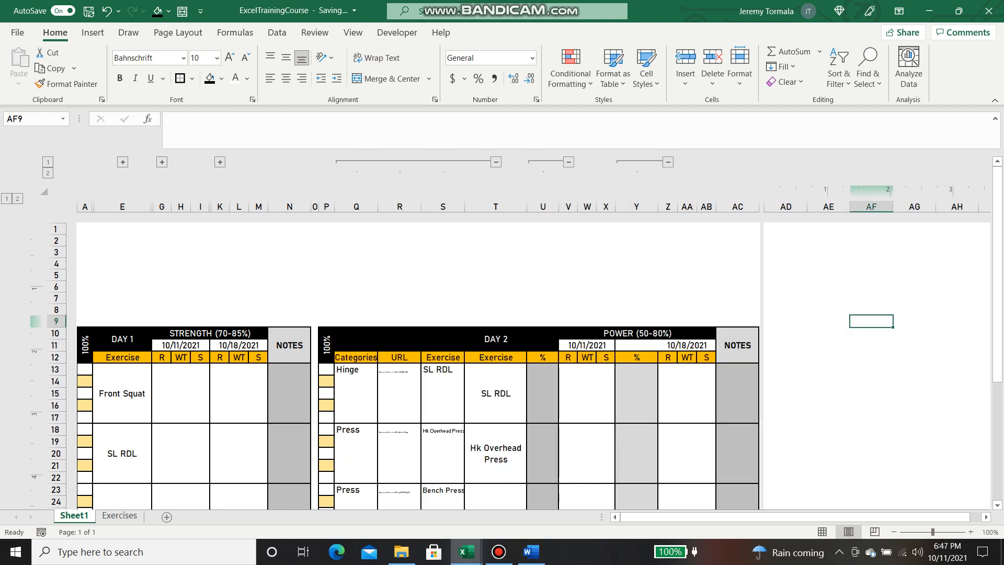
drag(326, 337, 717, 434)
click(829, 380)
scroll(829, 380, up, 7)
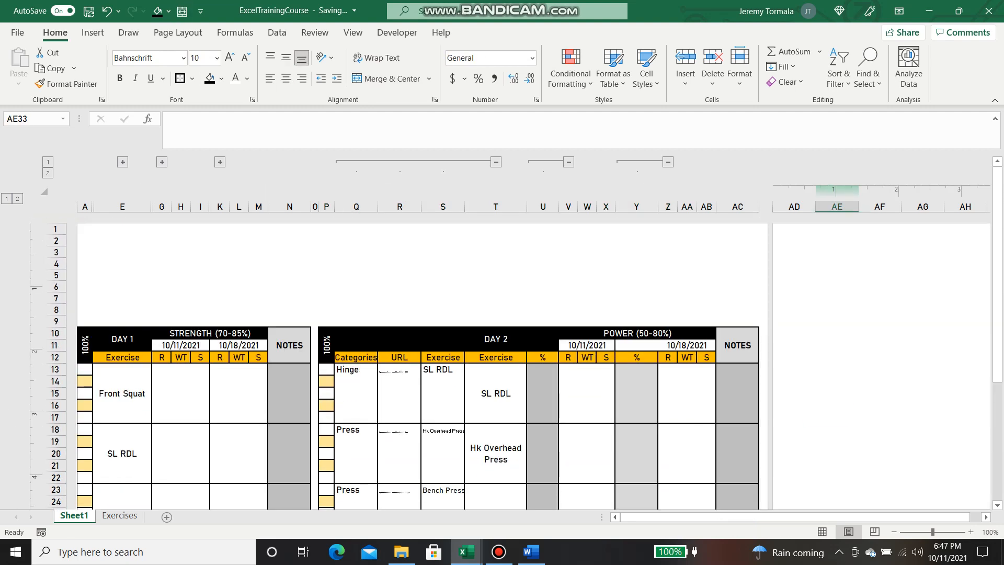
click(794, 333)
key(ctrl+z)
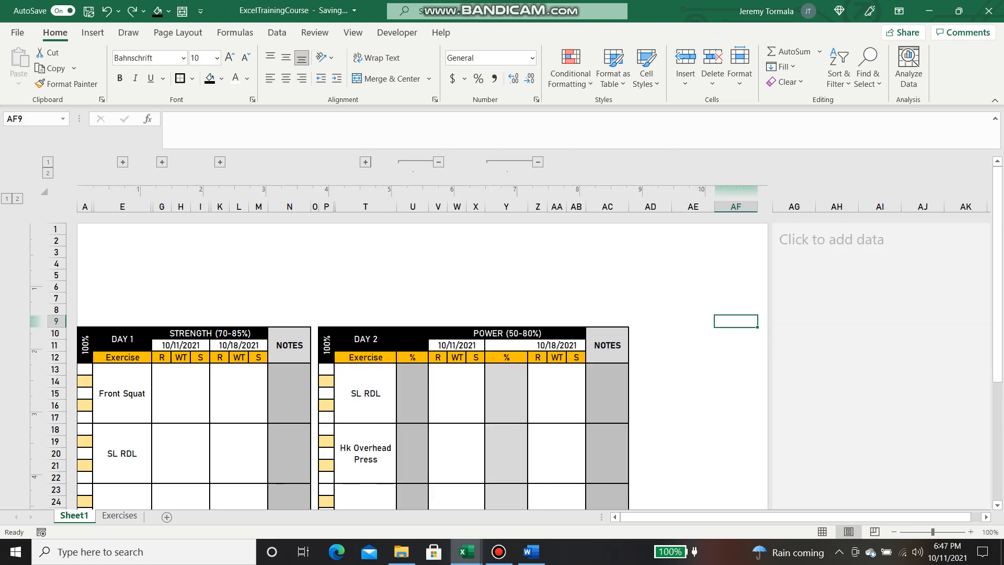
key(ctrl+y)
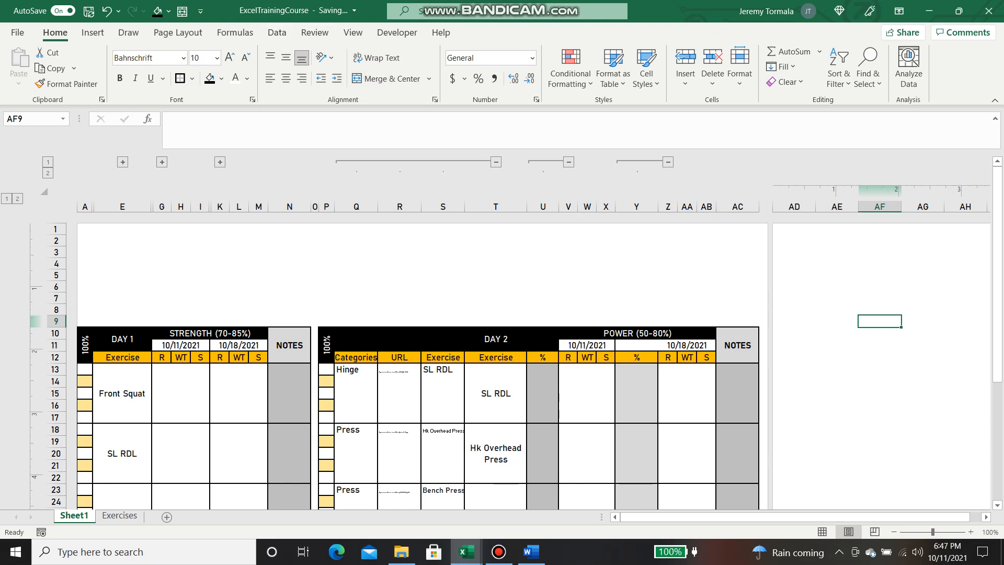
Copy the entire expanded Day 2 block, narrow column AD as a spacer, and paste the copy starting at cell AE10
drag(327, 345, 759, 386)
key(ctrl+c)
click(824, 354)
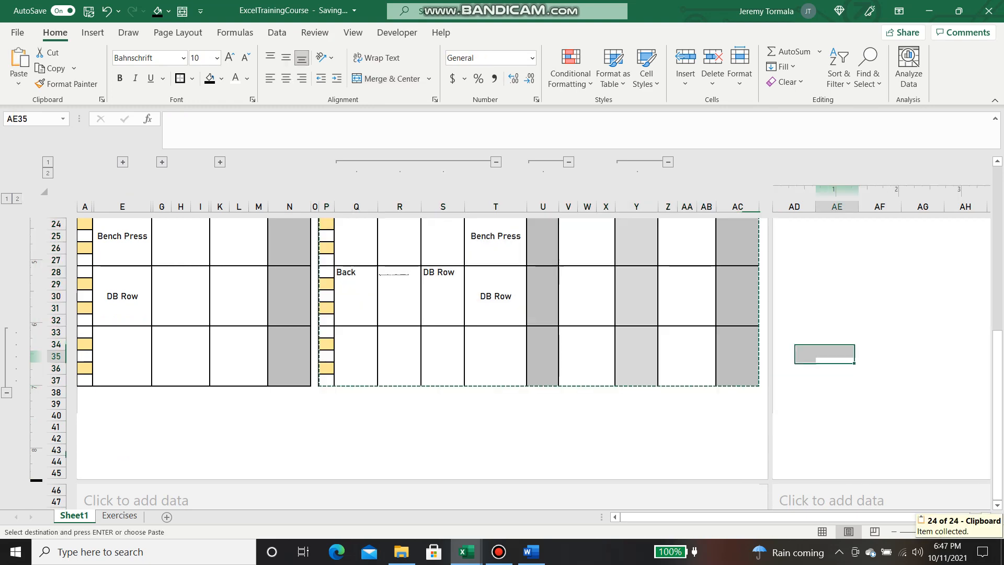
scroll(825, 354, up, 8)
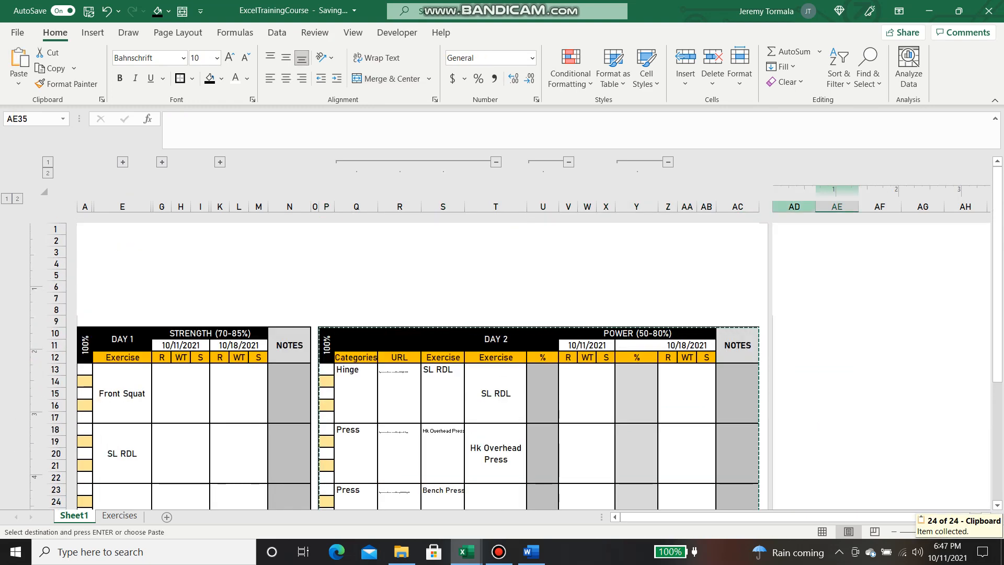
drag(815, 207, 781, 207)
click(794, 333)
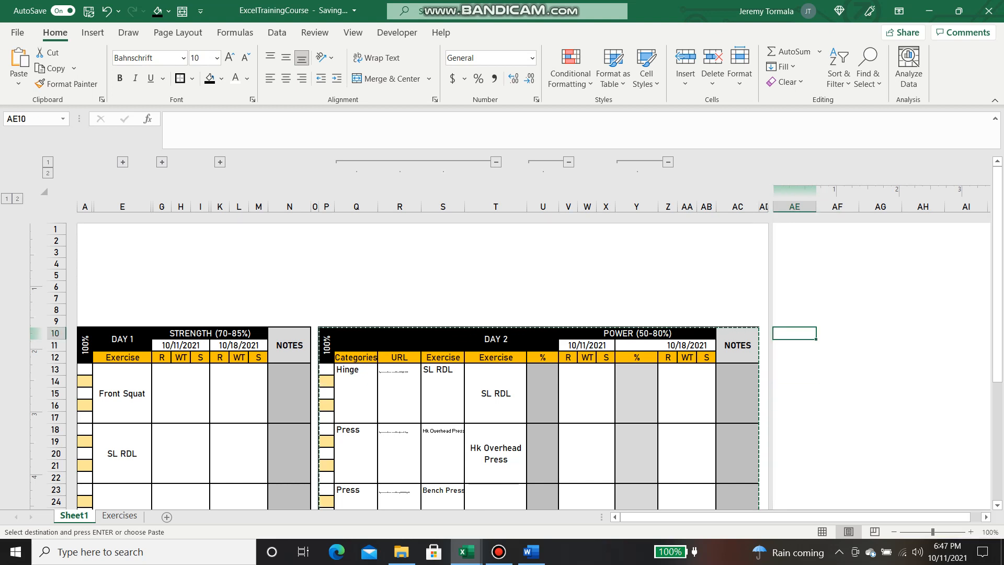
key(ctrl+v)
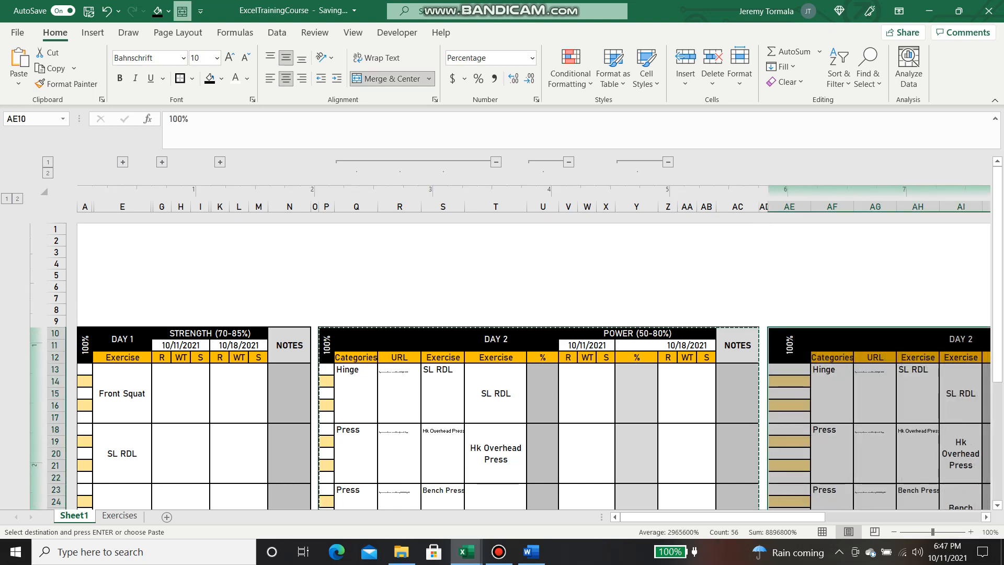
Collapse the Categories, URL and Exercise group and both % column groups of the original Day 2 block
click(496, 162)
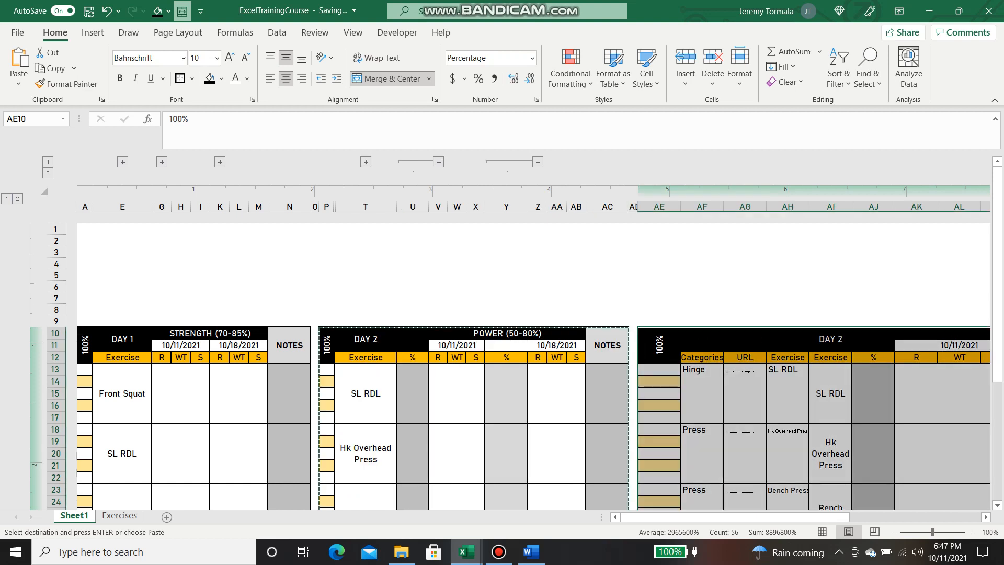
click(439, 162)
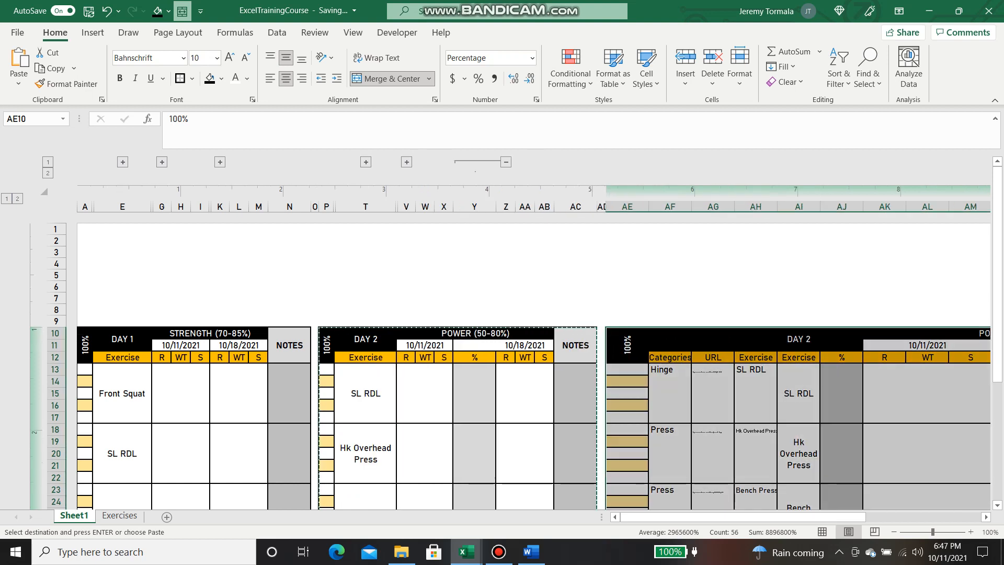
click(506, 162)
Set column AE, the pasted block's 100% column, to the same narrow width as column P
drag(738, 517, 787, 517)
click(506, 264)
click(510, 208)
right_click(512, 209)
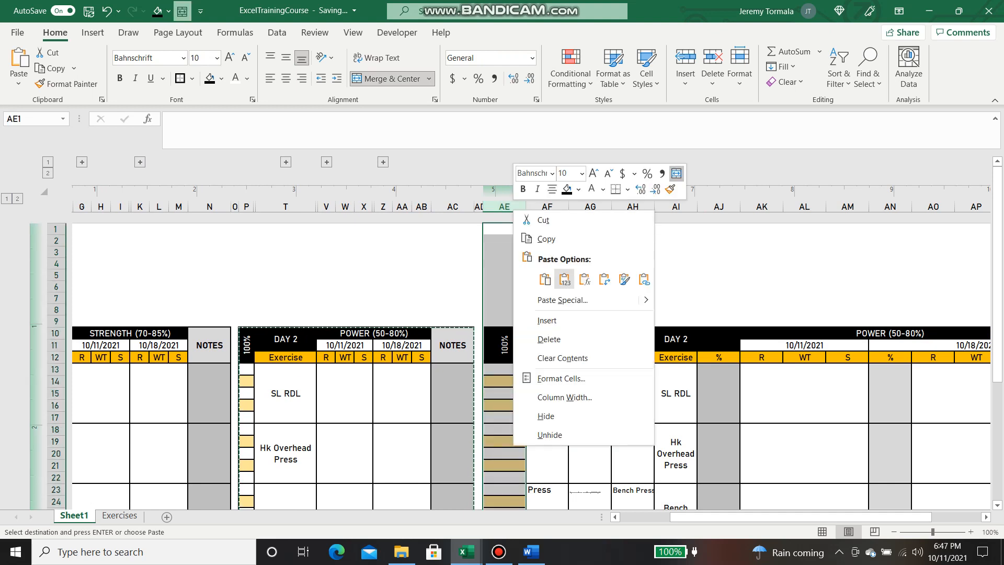
click(565, 397)
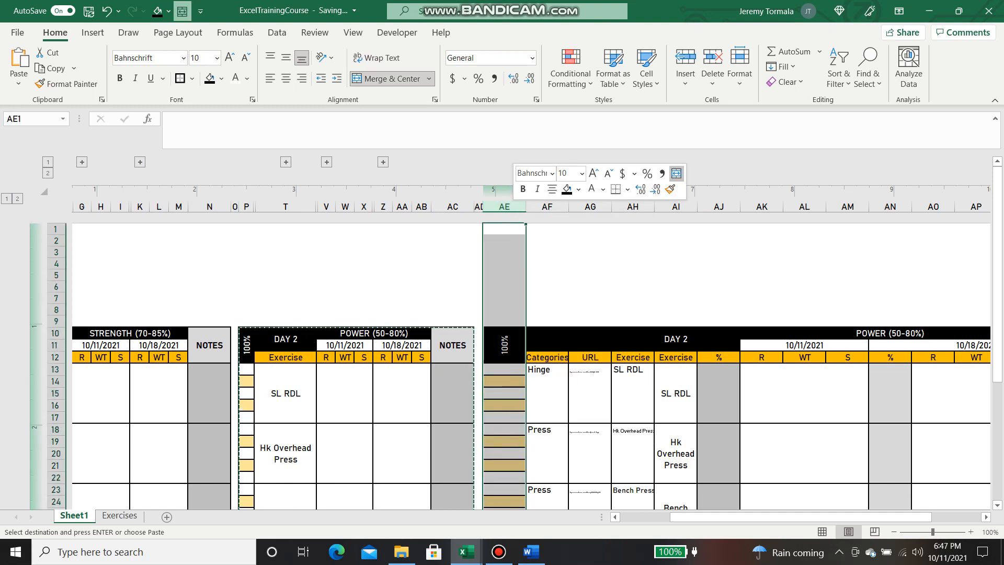
text(0.2)
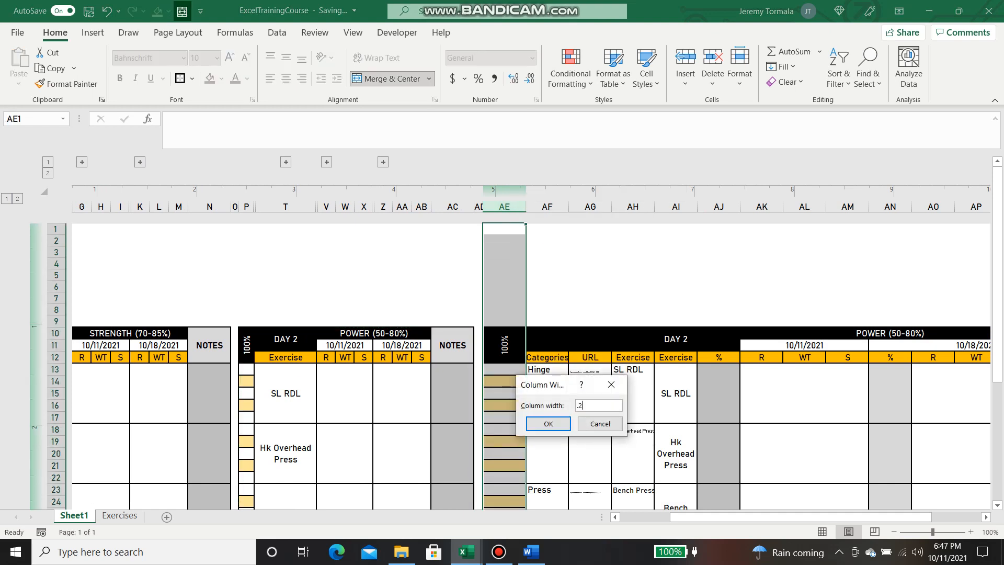
key(Return)
click(505, 287)
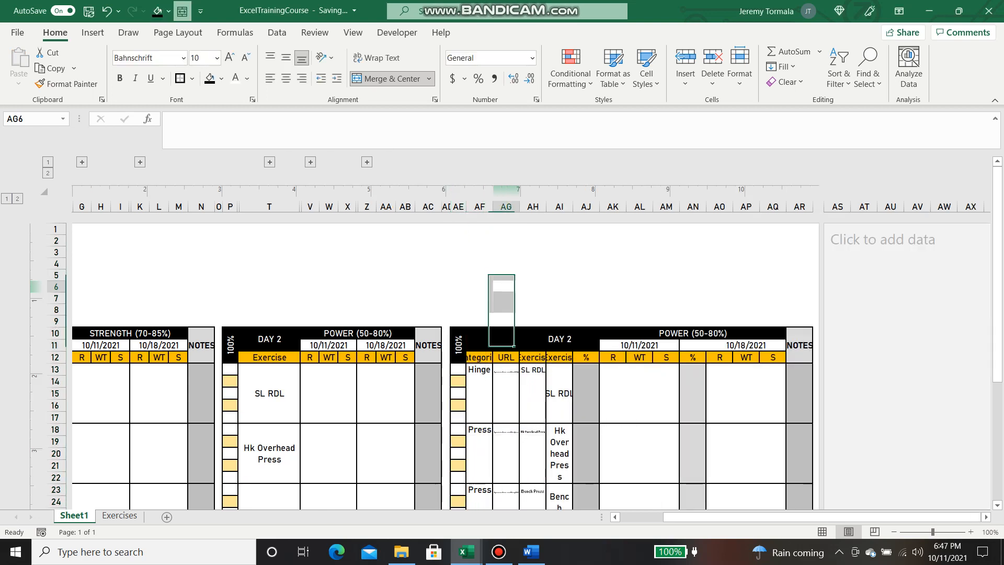
click(505, 322)
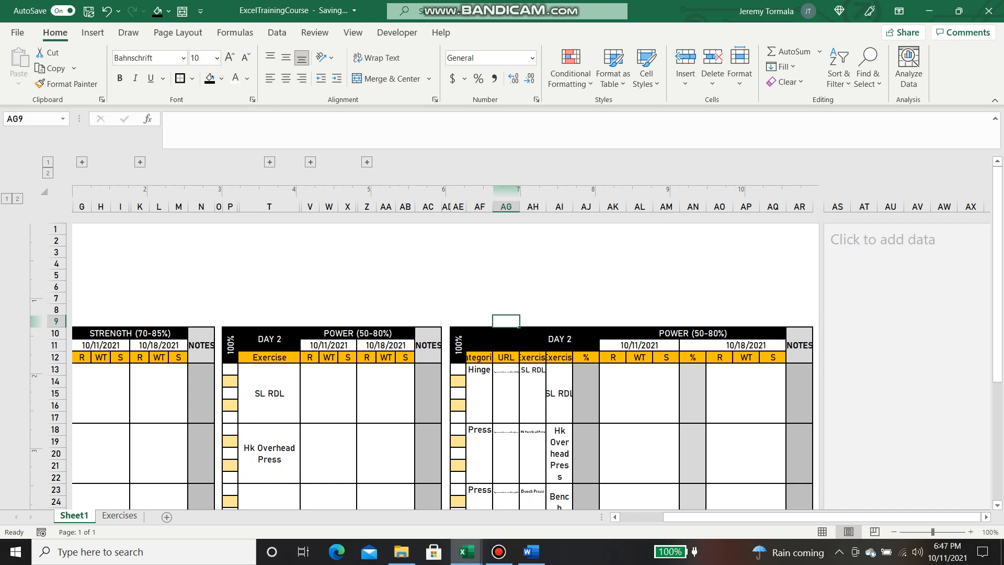
Group columns AF through AH, the Categories, URL and first Exercise columns of the pasted Day 2 block
click(480, 207)
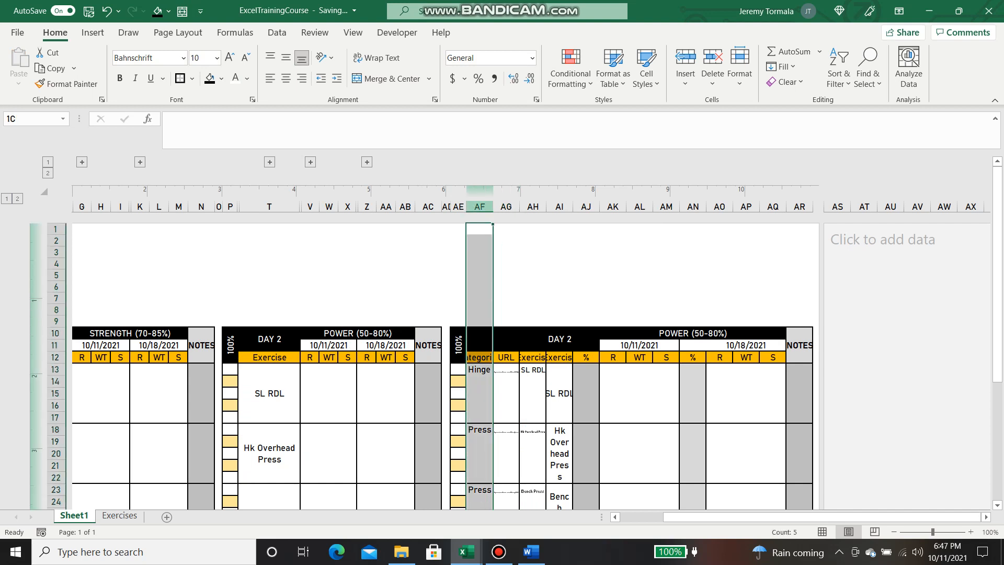
drag(479, 207, 560, 206)
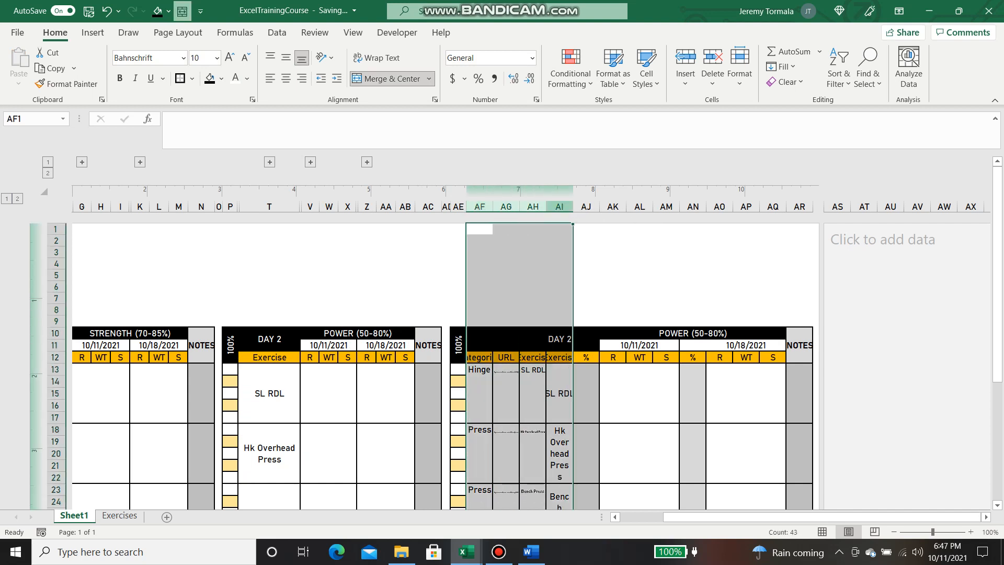
drag(479, 207, 533, 206)
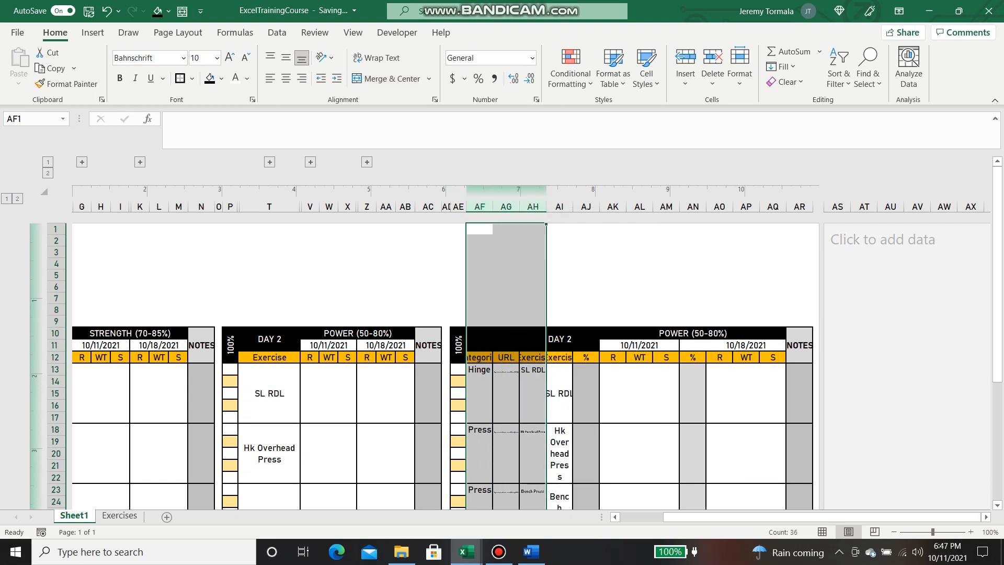
click(277, 32)
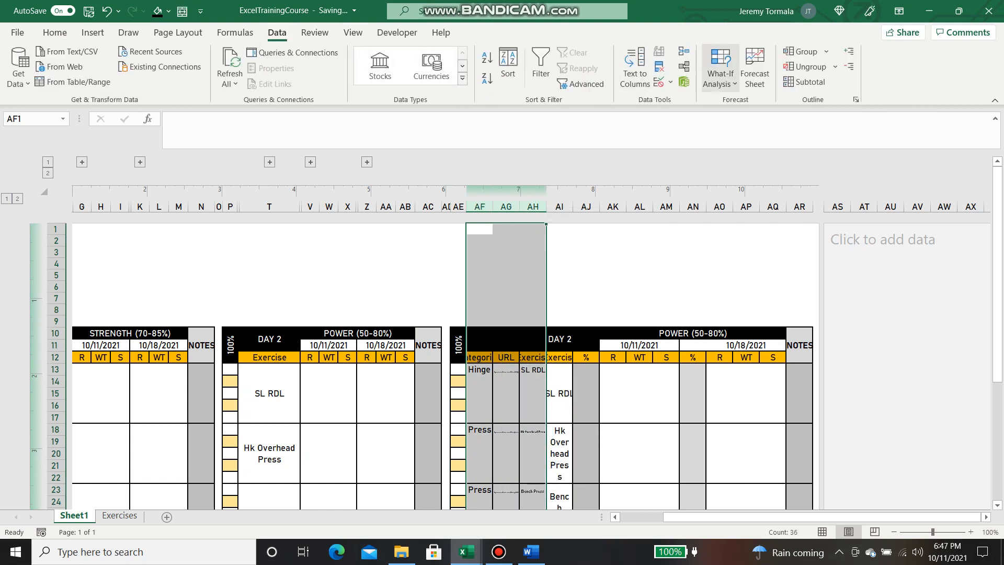
click(801, 52)
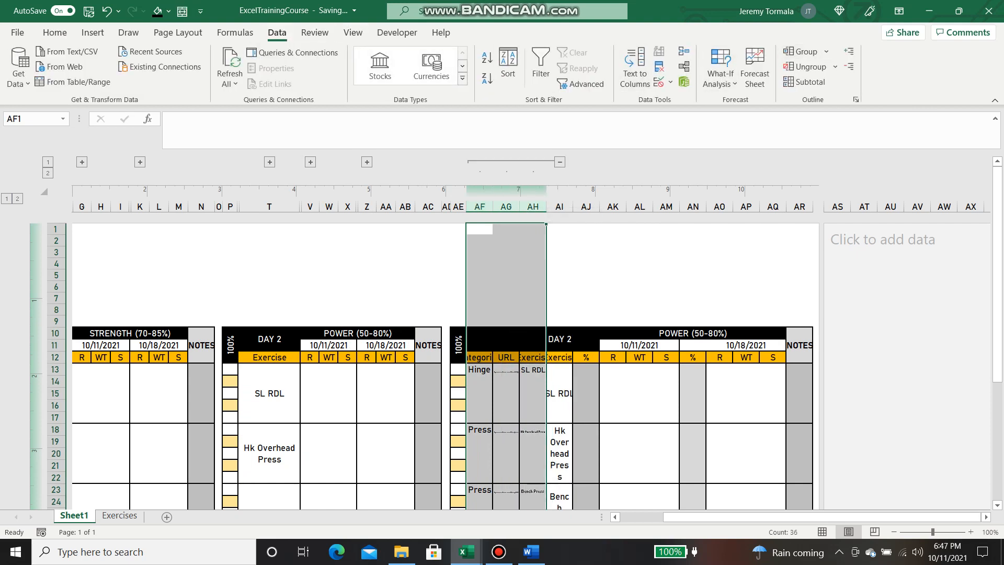
Group the pasted block's two % columns, AJ and AN, as separate column groups
click(587, 345)
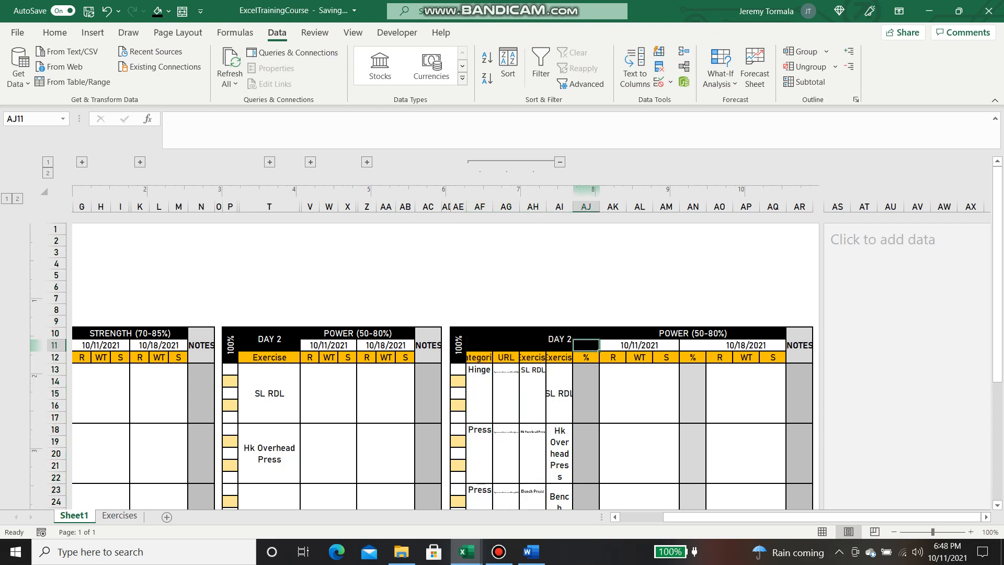
click(800, 51)
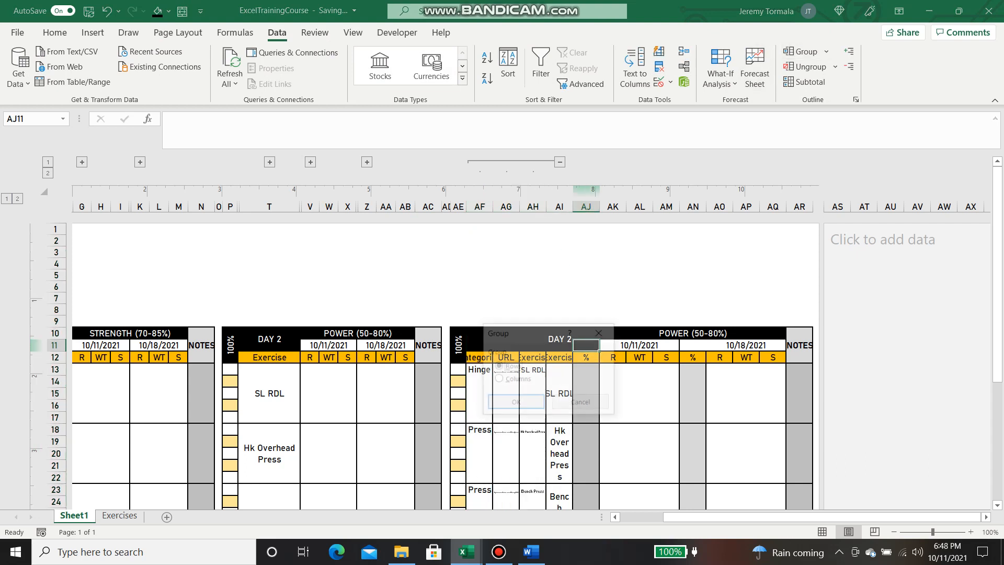
click(510, 379)
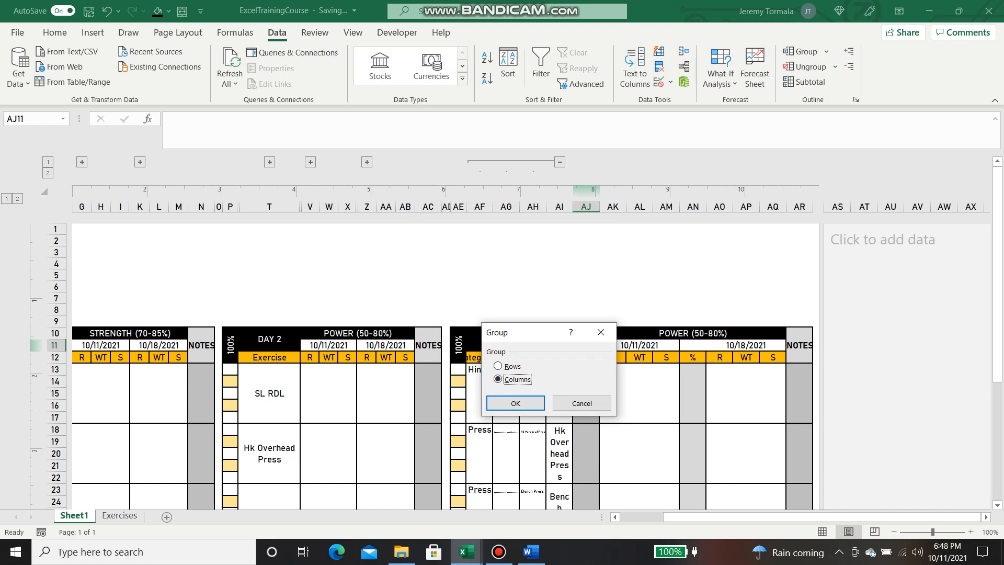
key(Return)
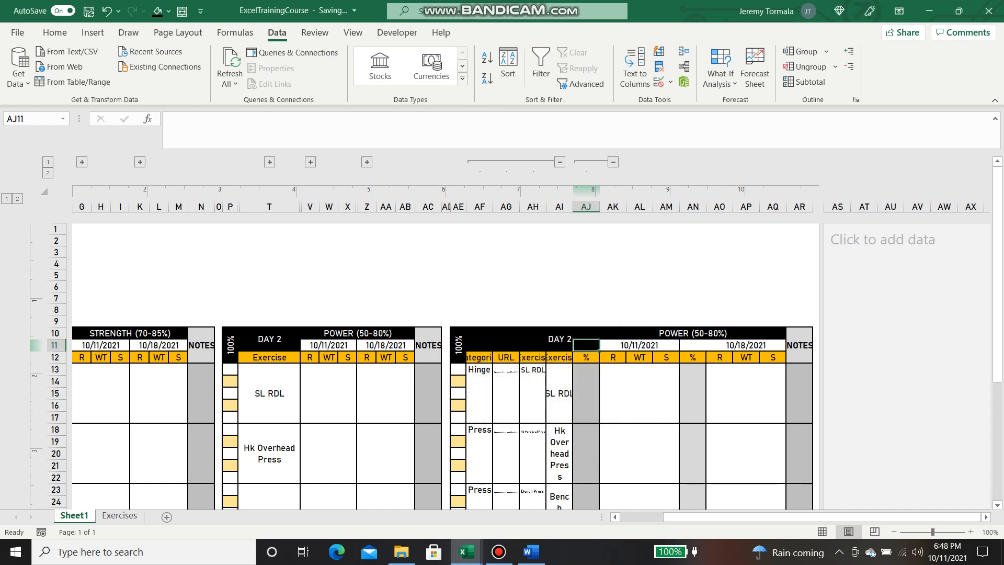
click(692, 206)
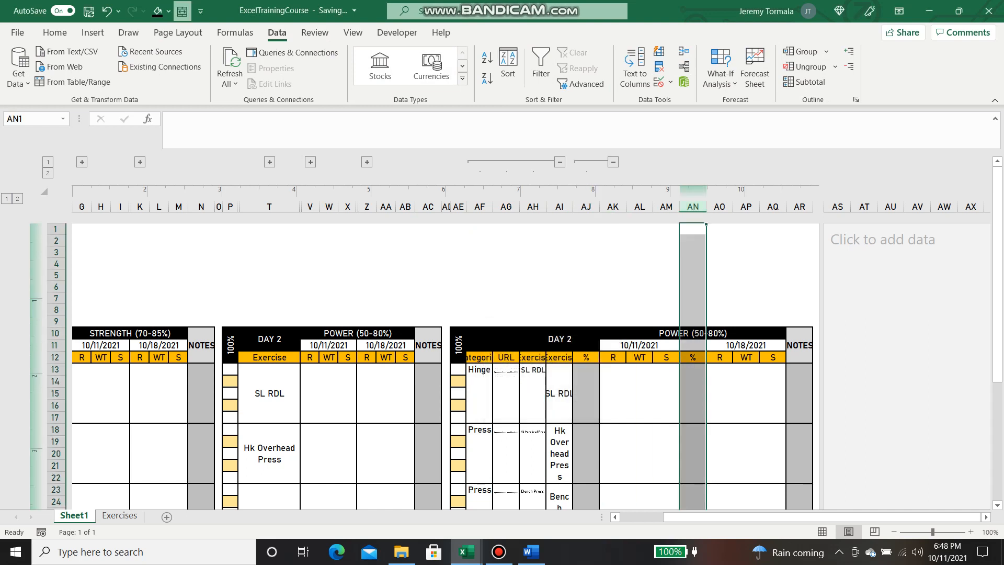
click(800, 51)
click(746, 298)
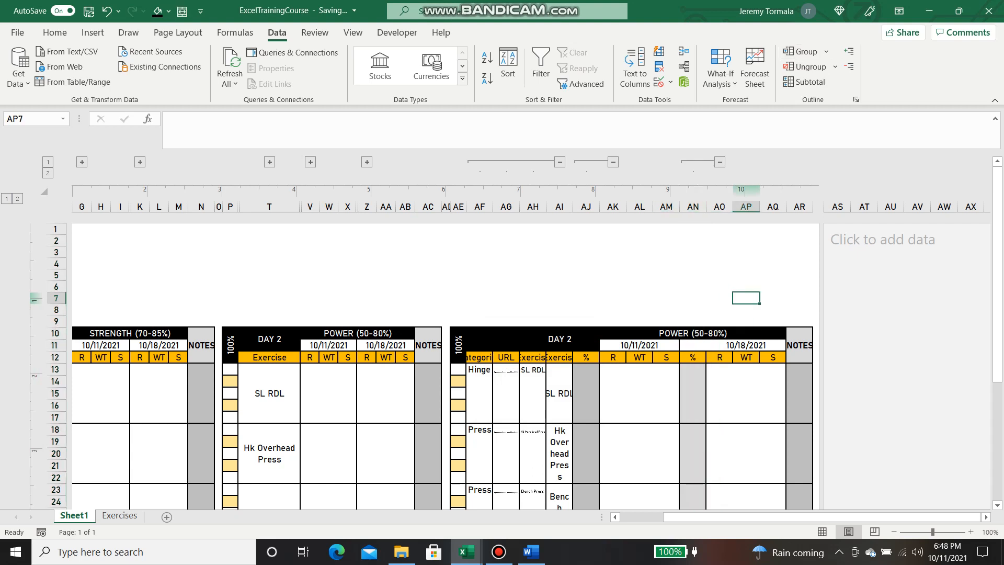
Set the width of both % columns, AJ and AN, to 0.30 inches
click(693, 206)
ctrl+click(586, 206)
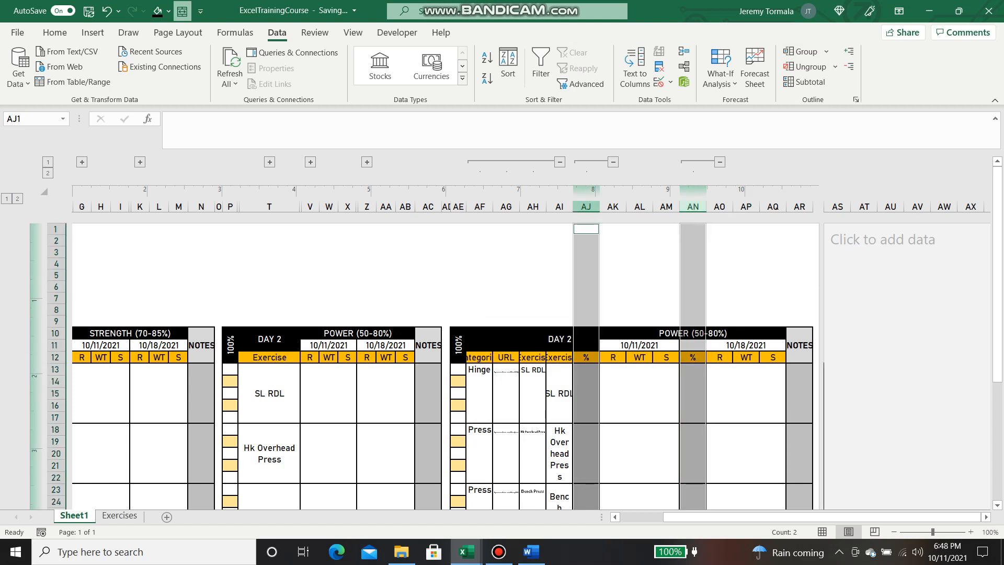
right_click(590, 207)
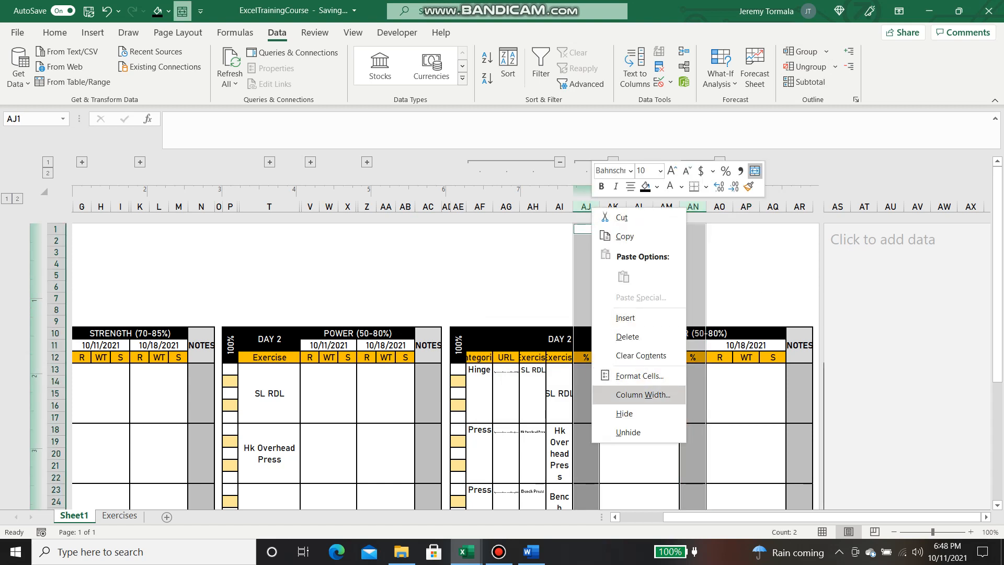
click(643, 394)
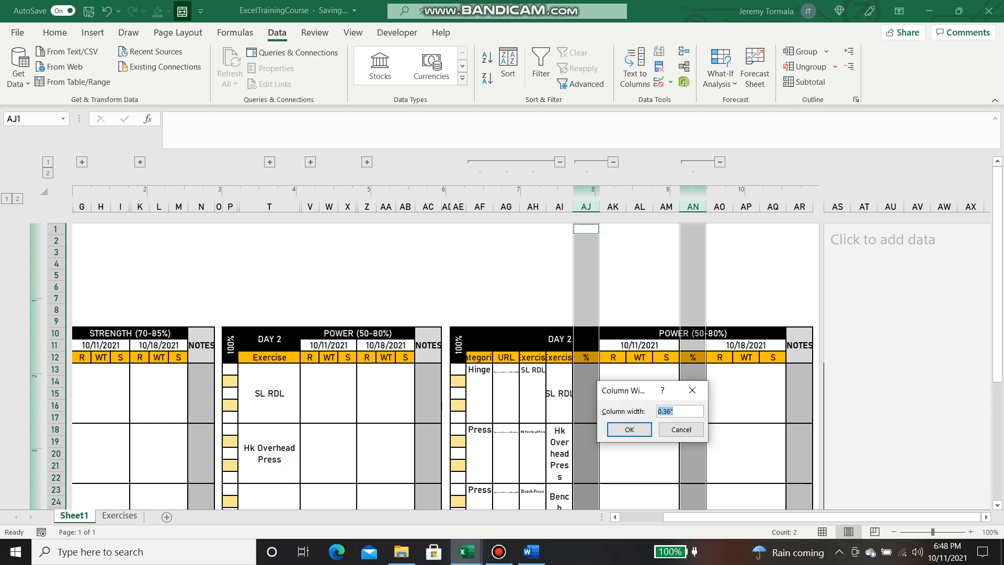
text(.30)
key(Return)
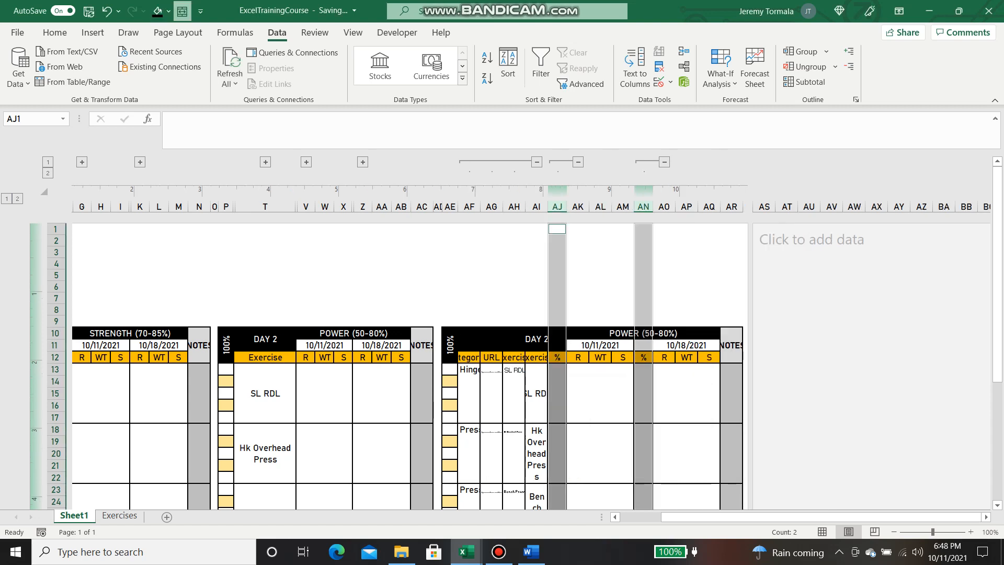
click(600, 309)
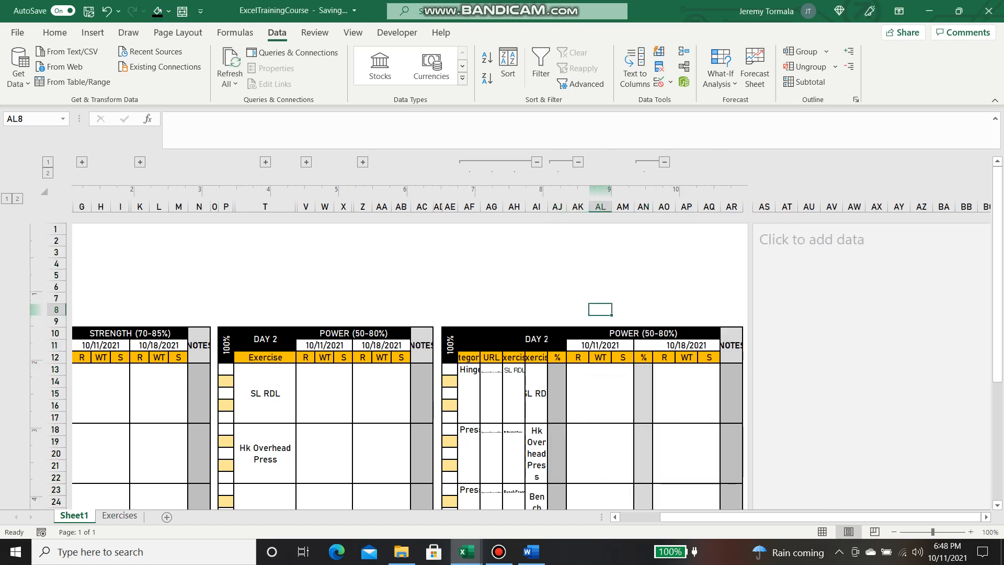
Collapse both % column groups of the pasted Day 2 block
click(578, 162)
click(645, 162)
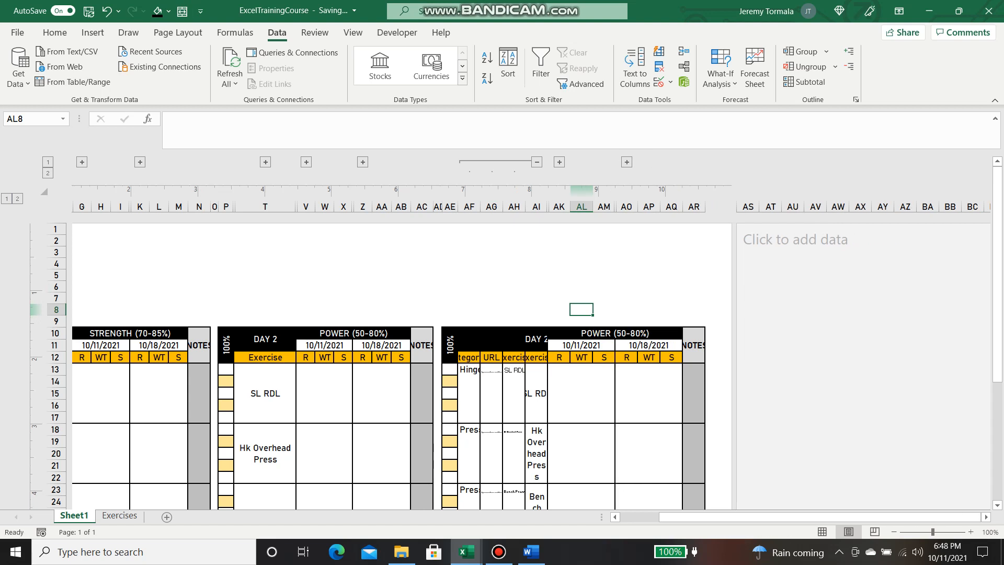
click(559, 369)
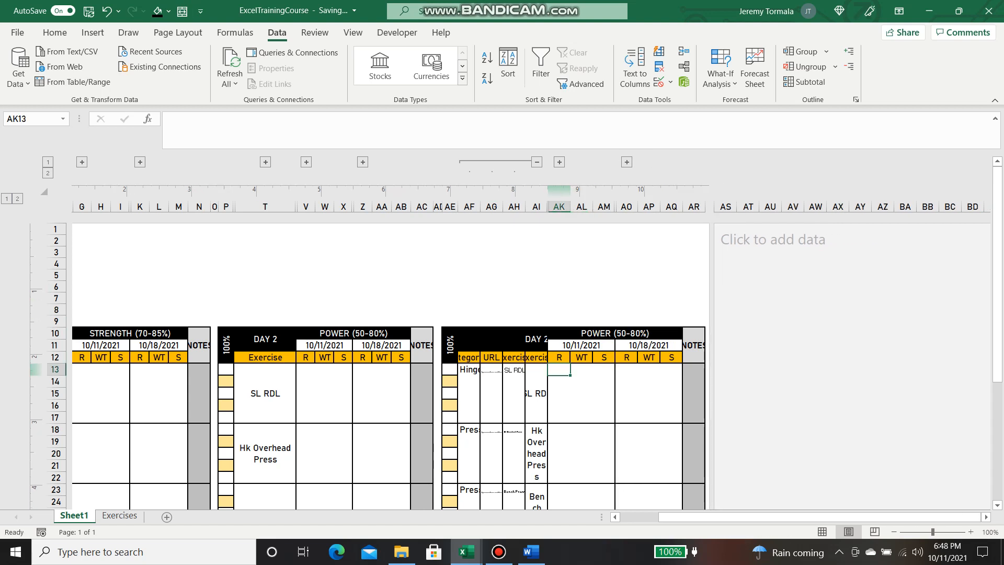
Narrow Exercise column T slightly and set the pasted block's main Exercise column AI to a width of 0.85 inches
drag(297, 206, 293, 206)
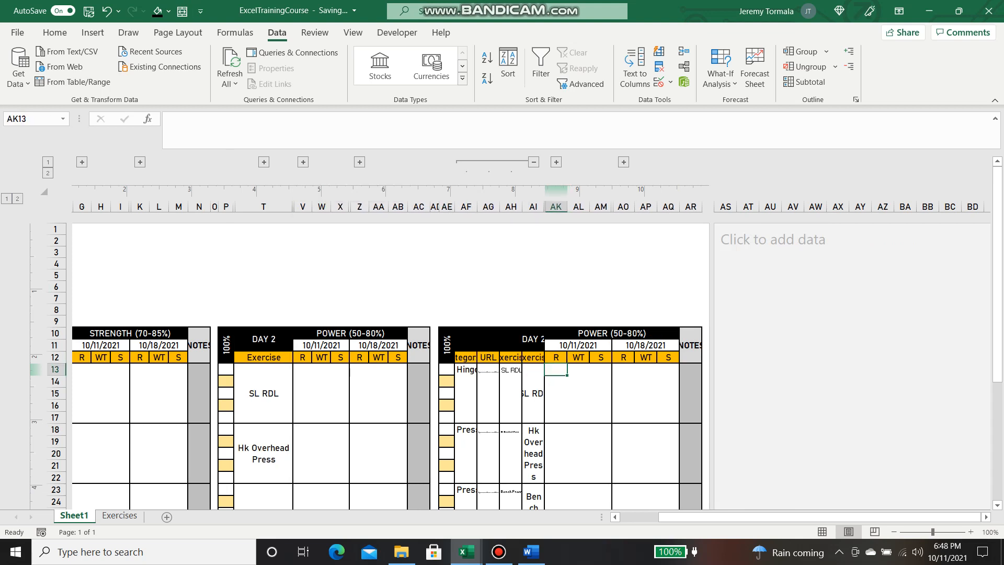
click(534, 206)
right_click(535, 207)
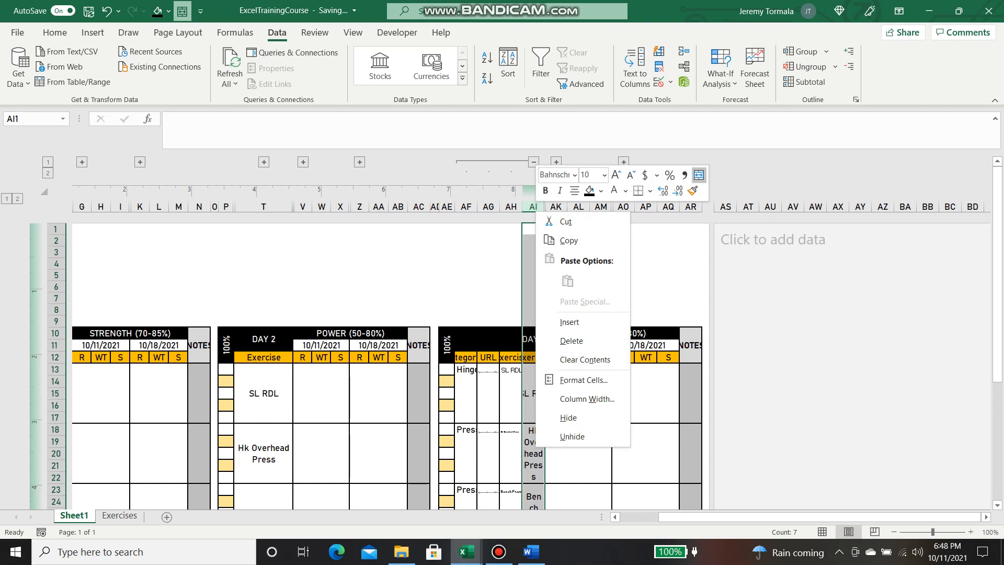
click(587, 399)
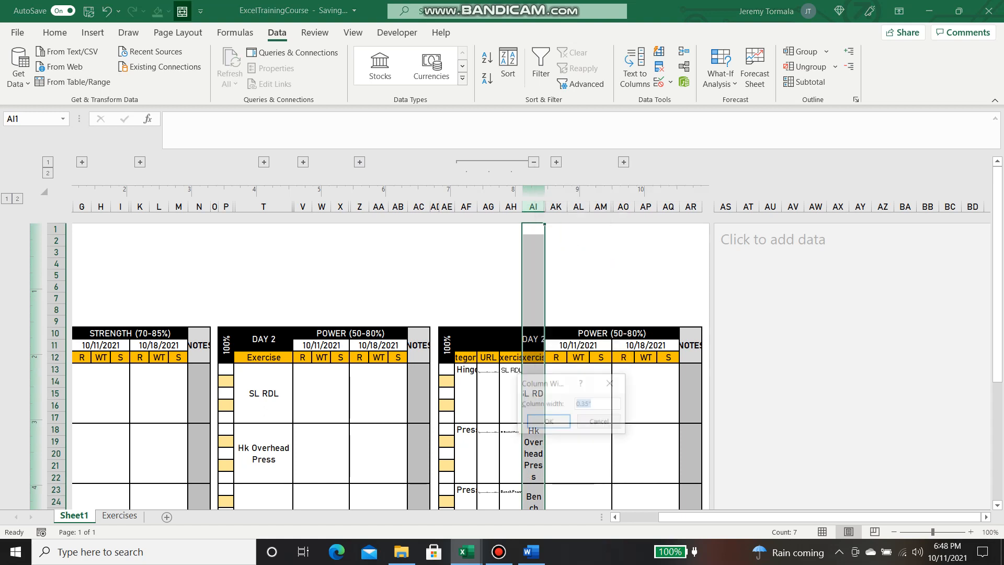
text(0.85)
key(Return)
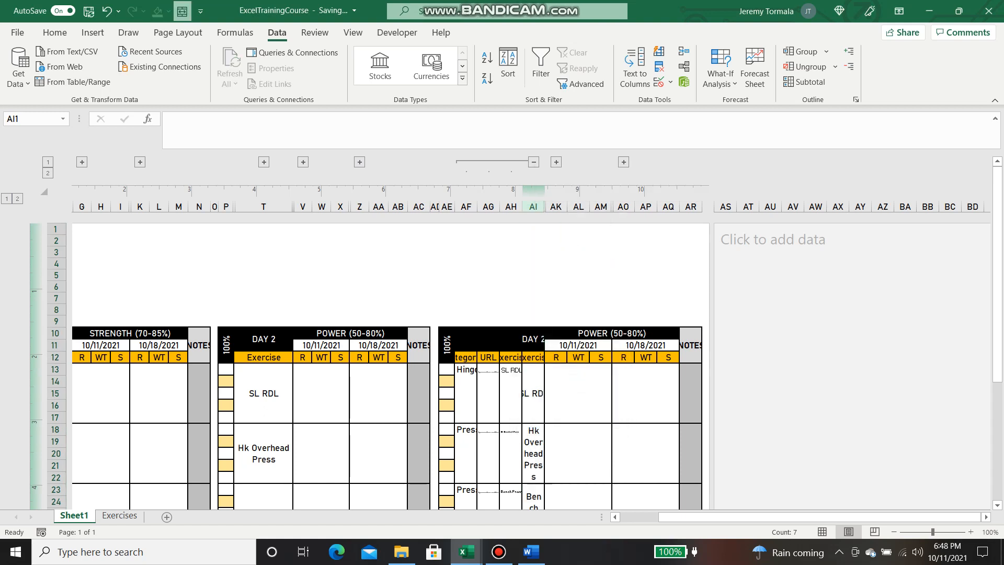
click(609, 275)
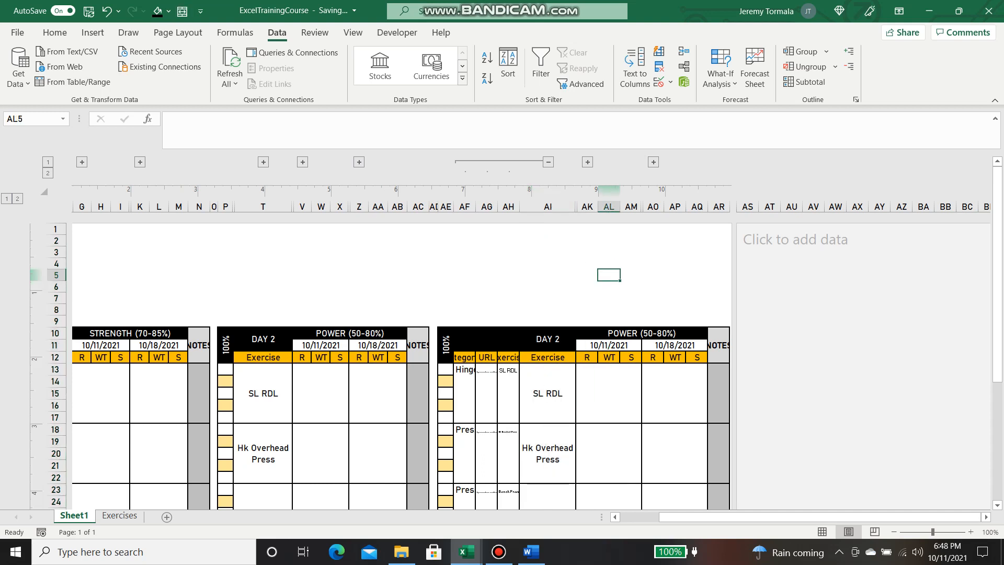
Widen column AR of the pasted block so its NOTES heading fits
click(641, 334)
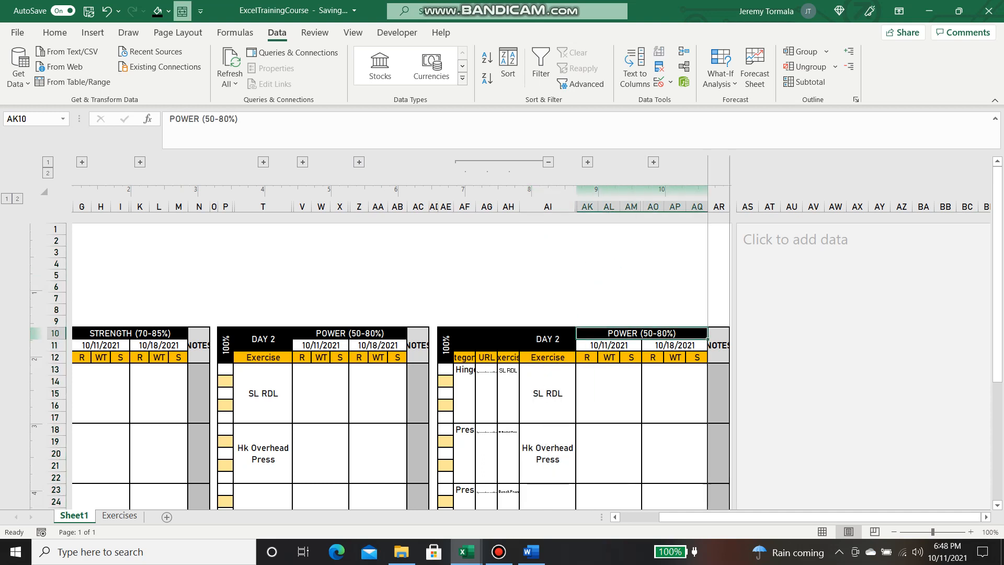
drag(731, 206, 754, 207)
click(721, 291)
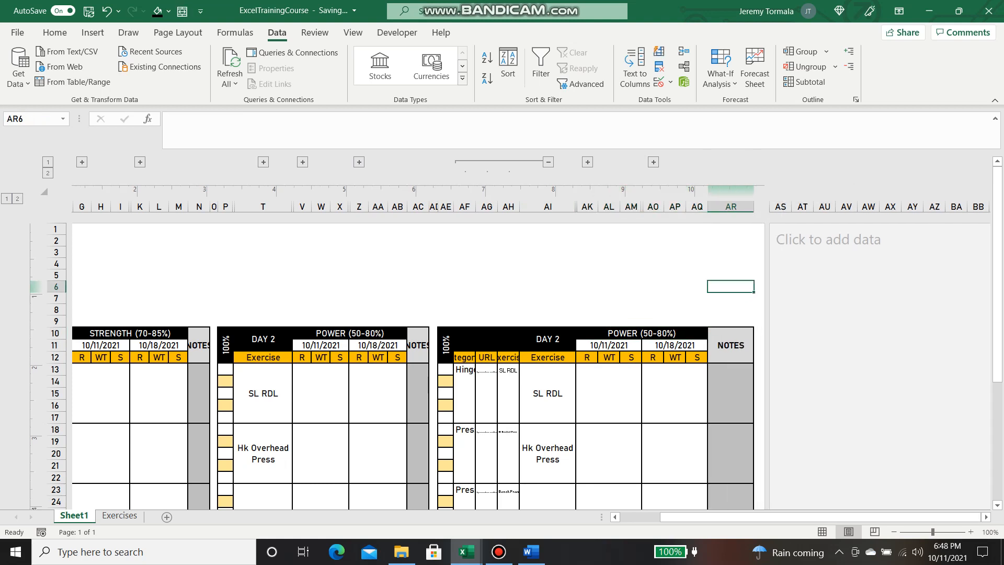
click(548, 338)
click(587, 369)
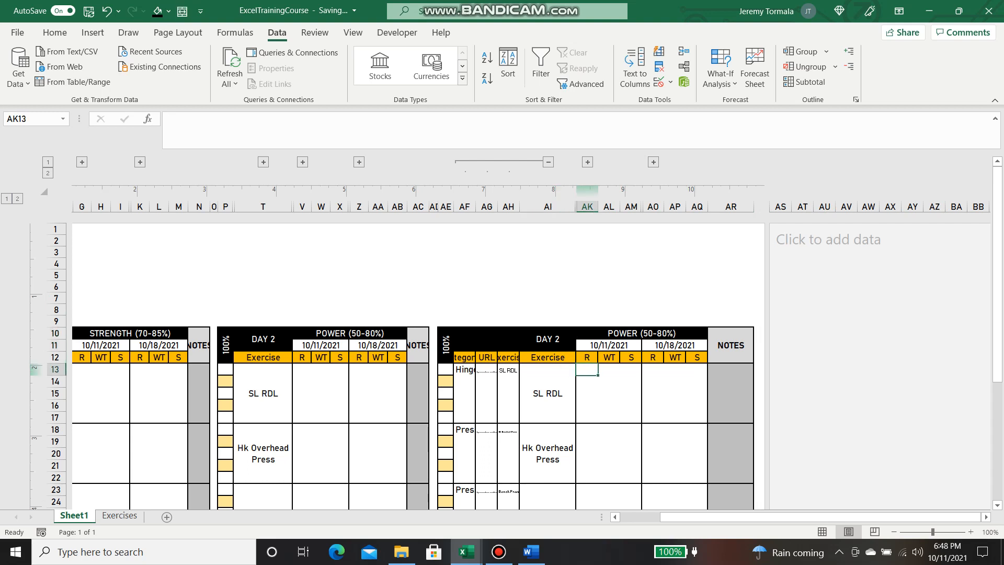
click(609, 345)
click(608, 381)
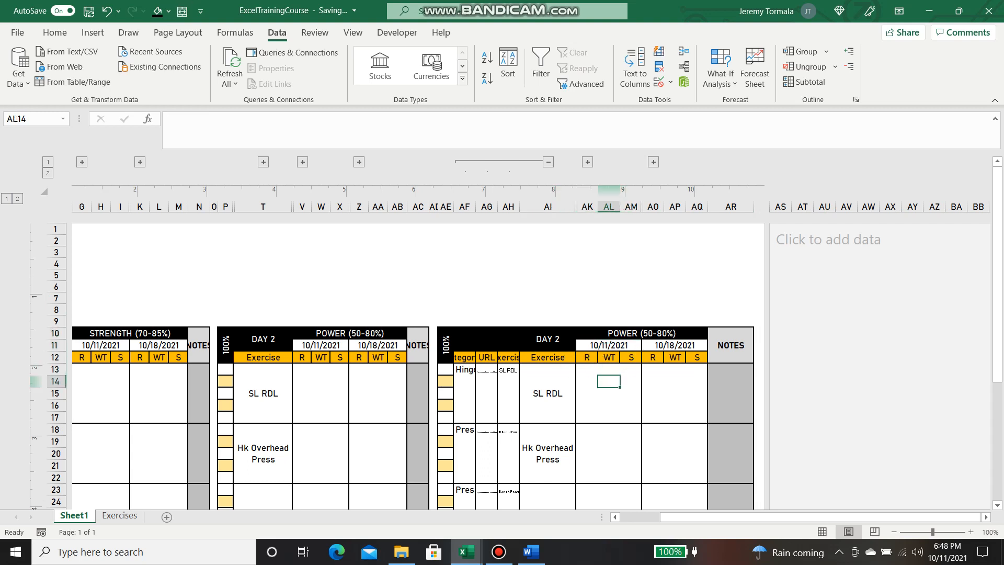
click(587, 369)
click(608, 381)
drag(609, 418, 587, 417)
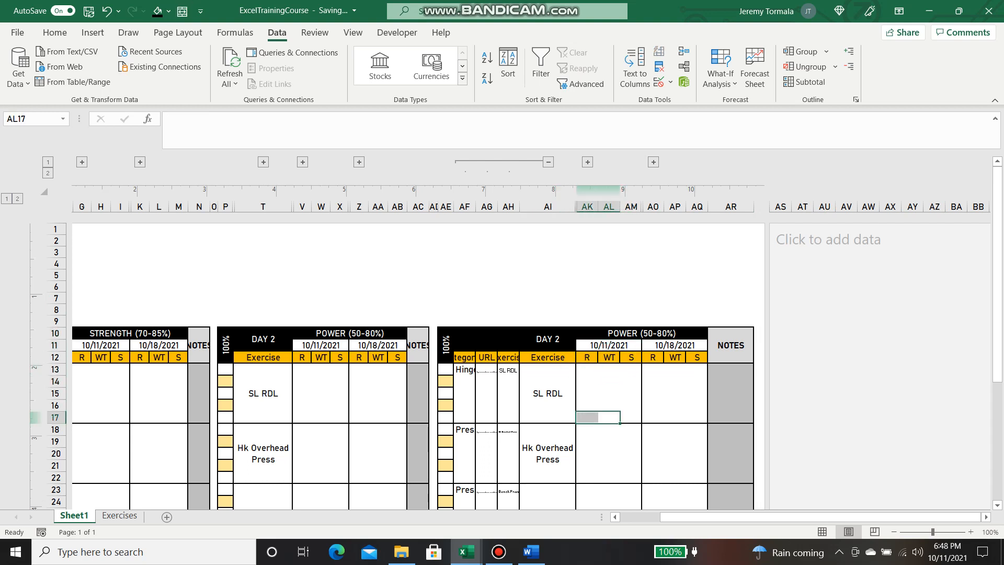
click(588, 370)
click(609, 417)
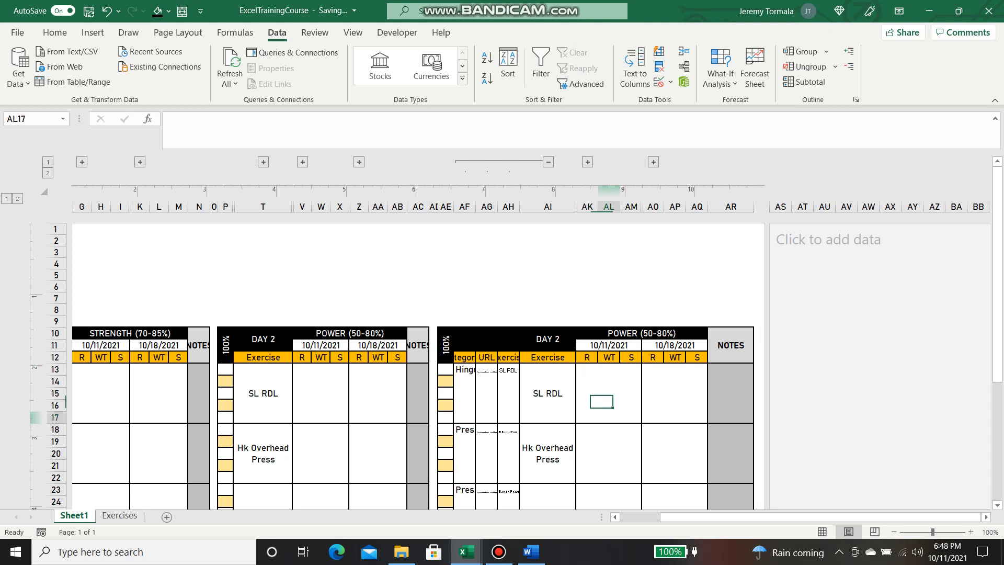
Widen columns AF, AG and AH so the Categories, URL and Exercise entries fit, including Hk Overhead Press
click(508, 369)
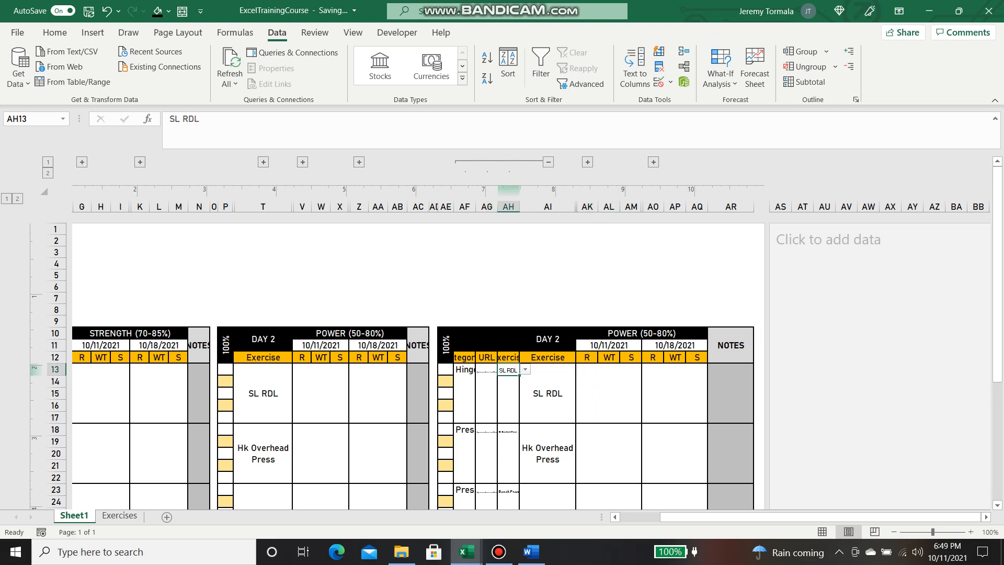
drag(476, 207, 579, 207)
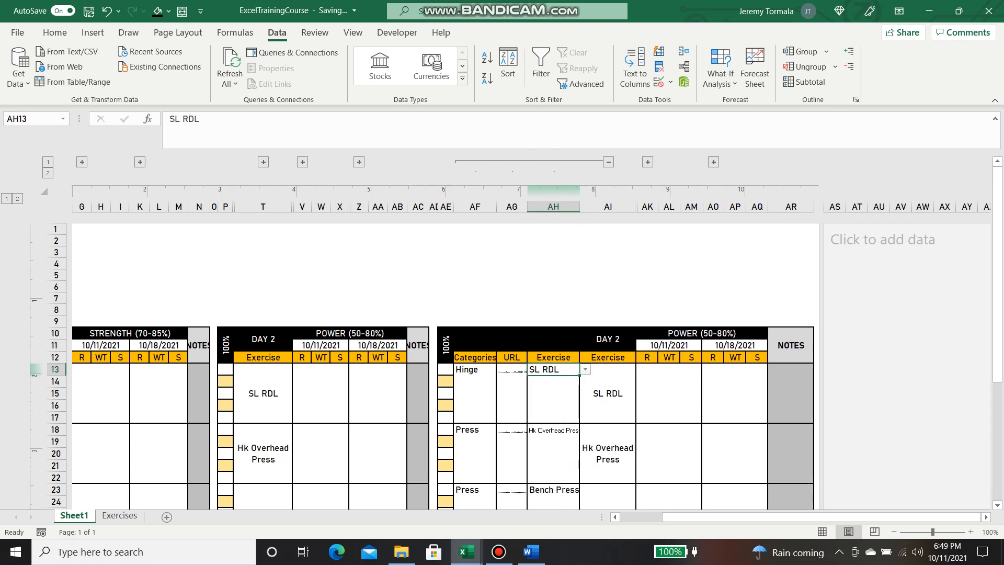
click(553, 429)
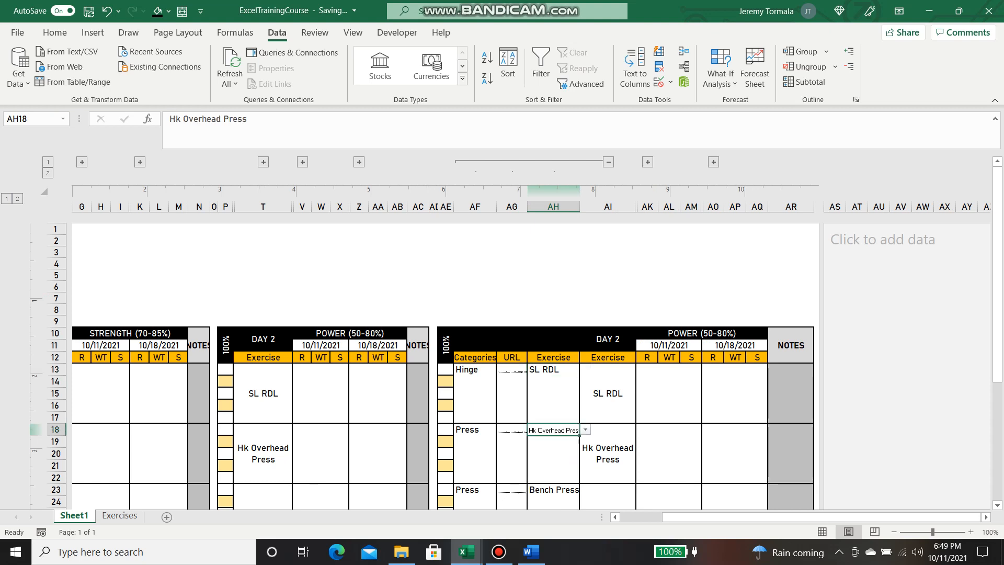
key(alt+Down)
drag(580, 207, 592, 207)
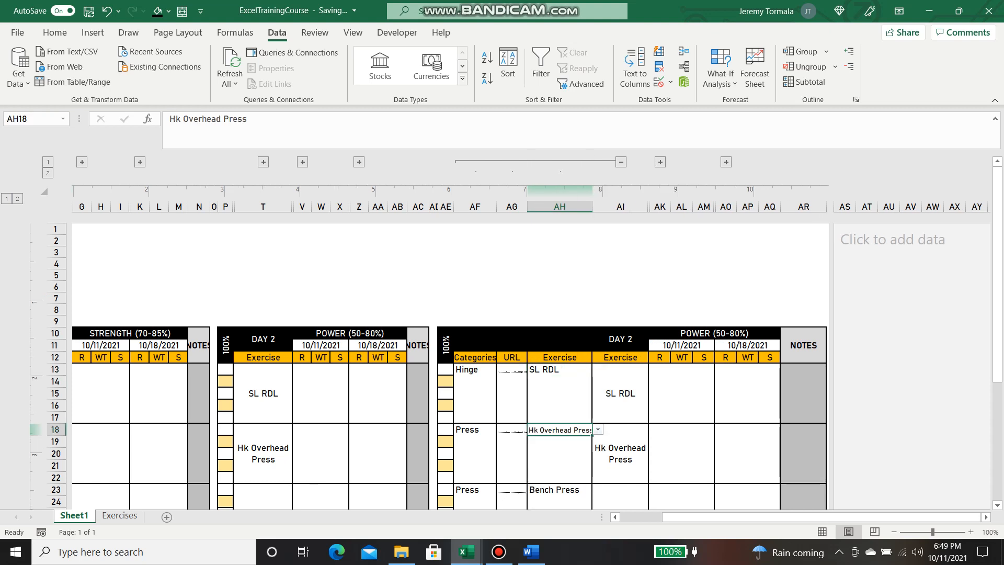
click(560, 321)
click(559, 370)
click(475, 370)
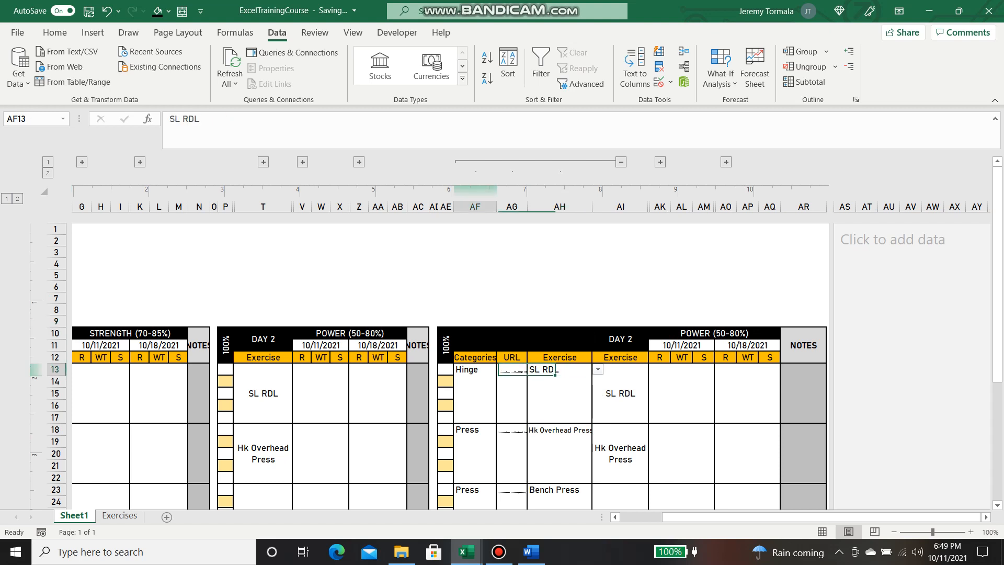
click(475, 381)
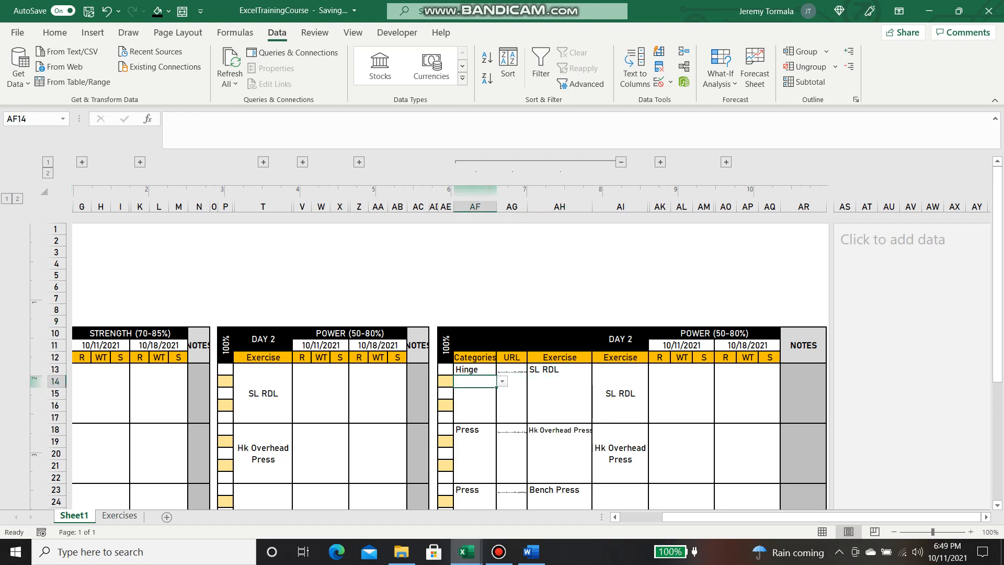
Examine the Categories entry, the URL lookup formula and the Exercise entry in row 13 of the pasted block
click(475, 369)
click(475, 381)
click(474, 357)
click(474, 381)
click(475, 369)
click(502, 369)
click(502, 370)
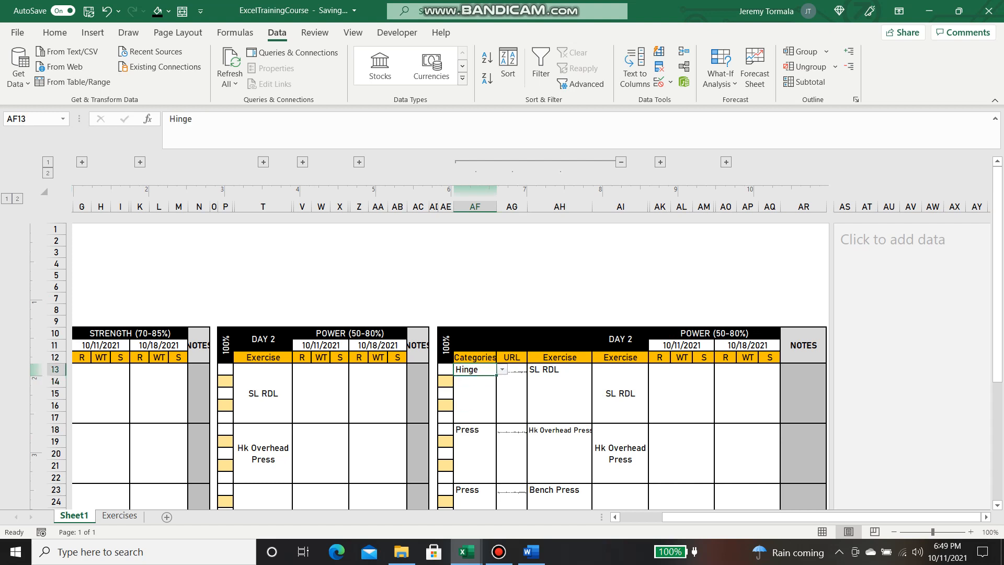
click(559, 370)
click(512, 369)
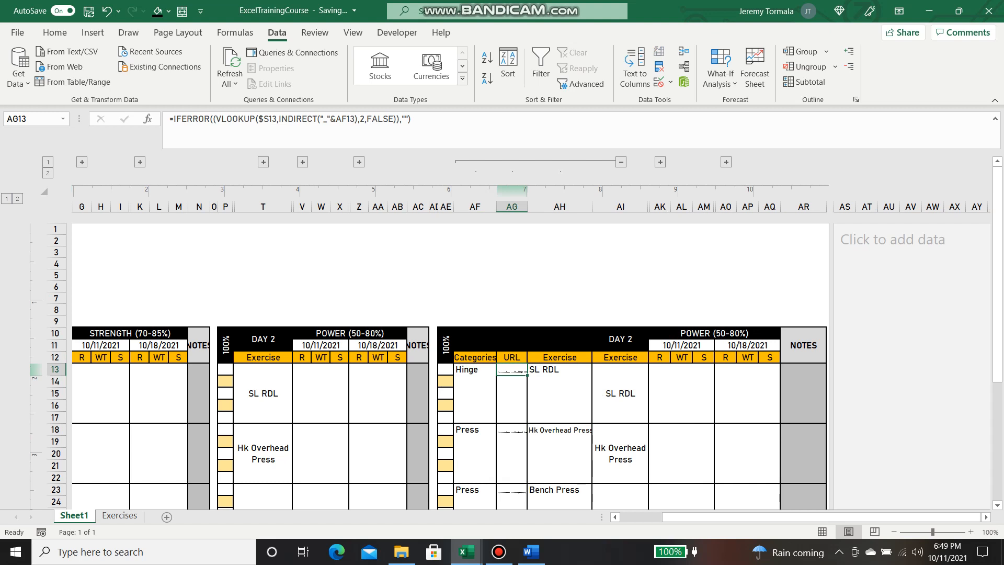
click(560, 369)
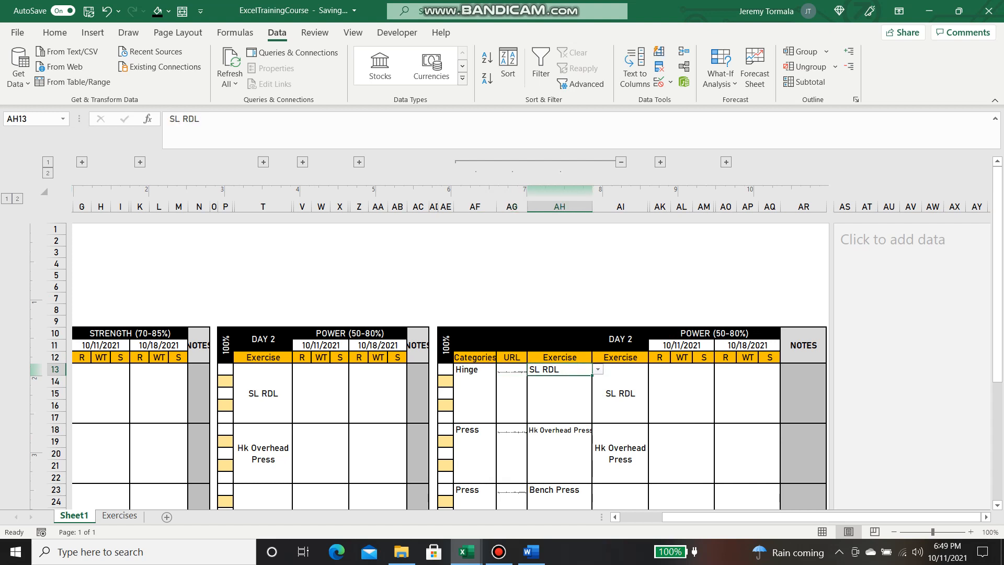
click(512, 369)
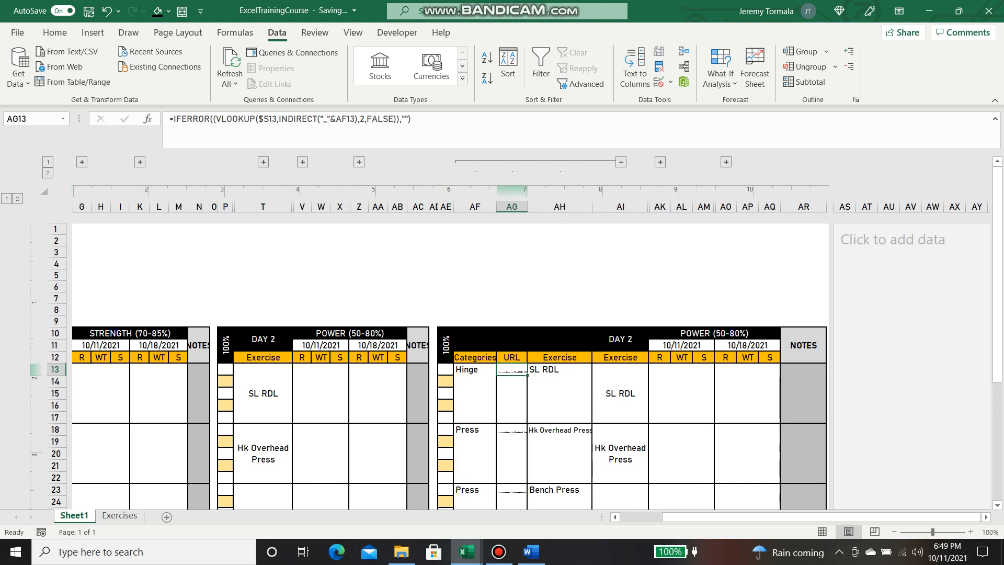
Replace every $S reference with $AH in the URL formulas of AG13:AG37 in the pasted block
drag(512, 369, 512, 489)
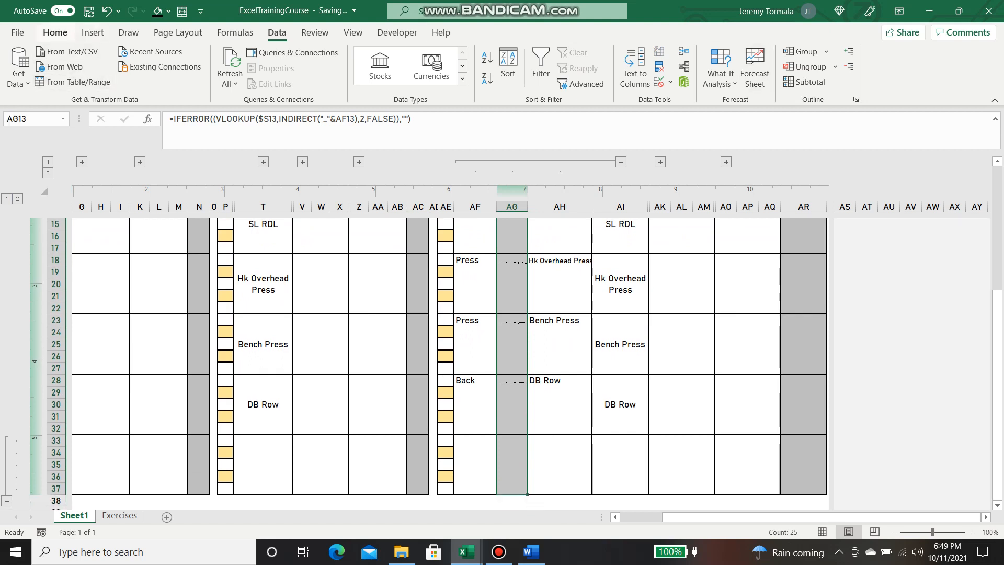
click(55, 33)
click(867, 73)
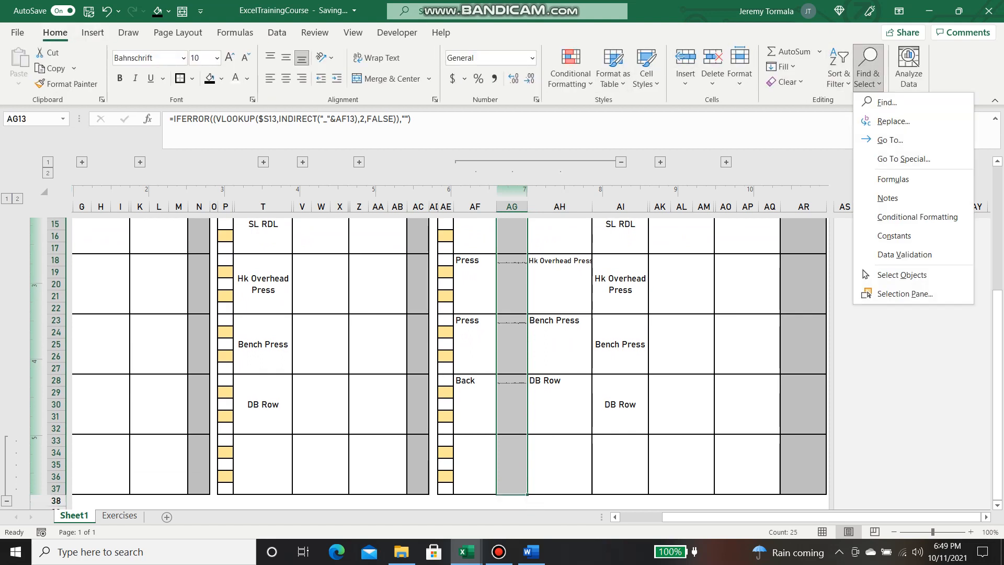
click(893, 121)
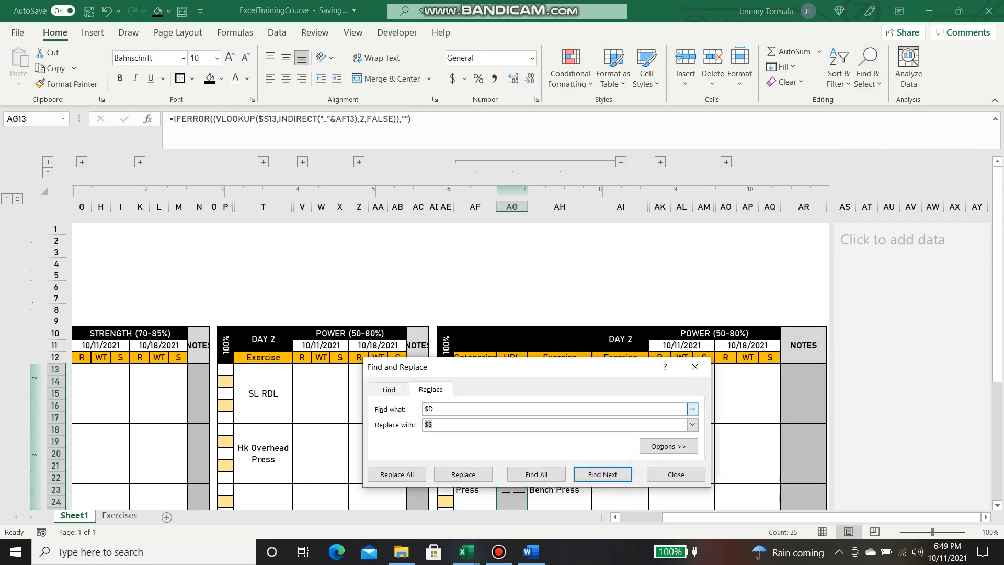
text(S)
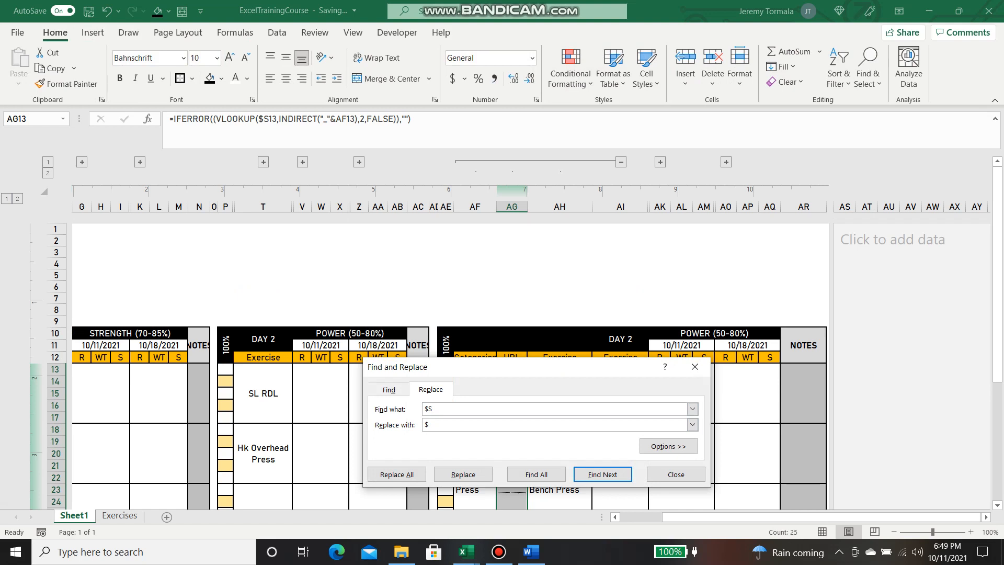
drag(375, 358, 374, 316)
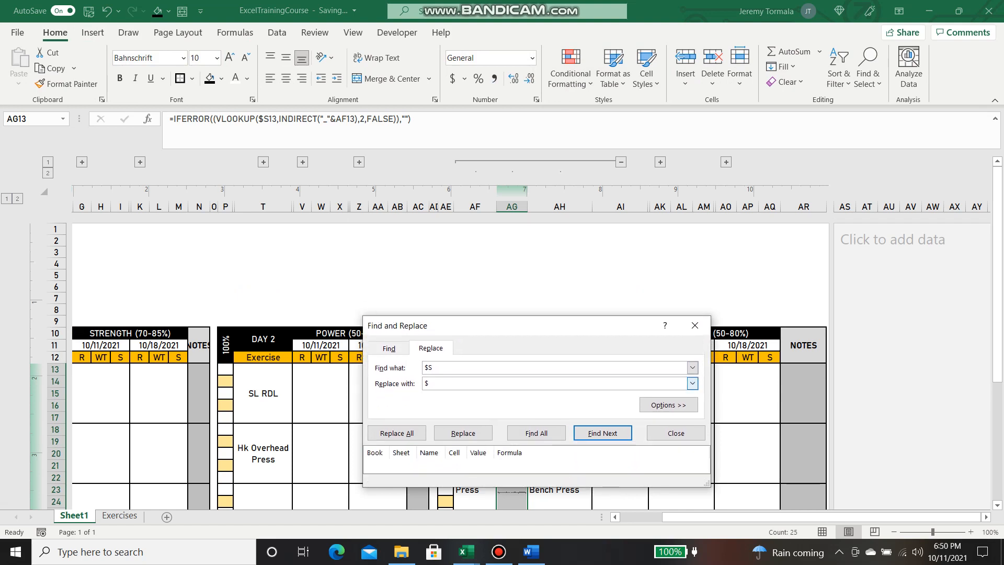
text(AH)
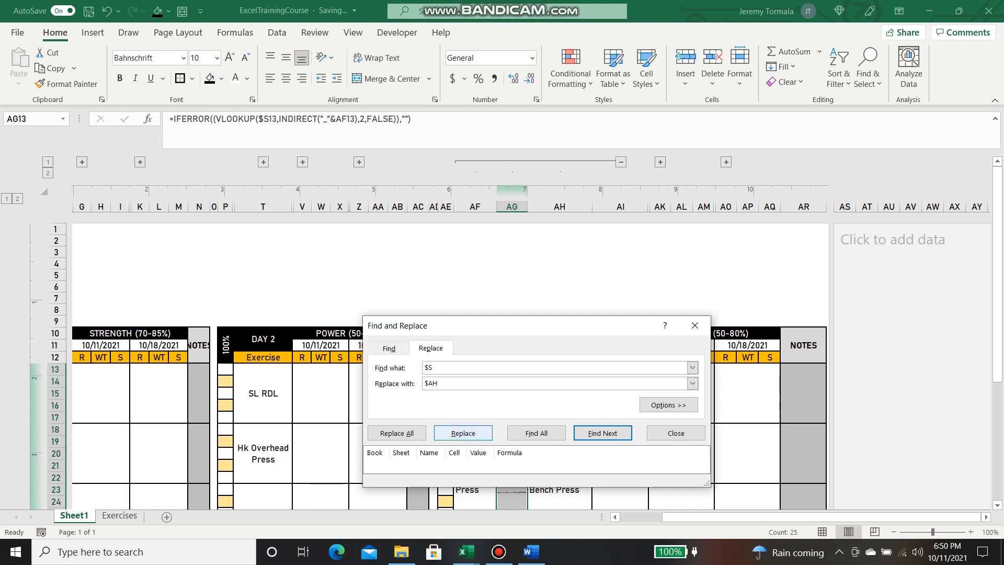
click(396, 433)
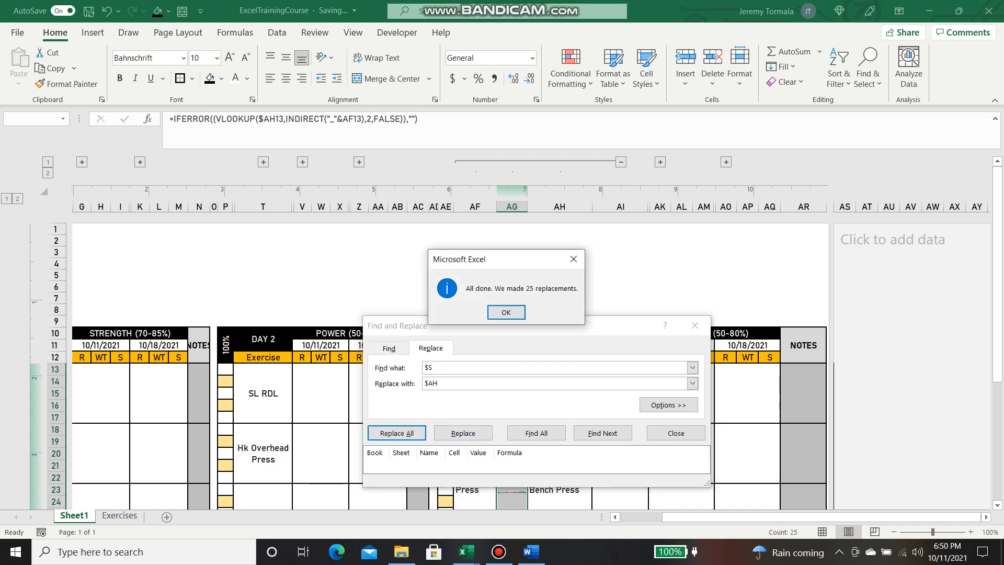
key(Return)
click(694, 326)
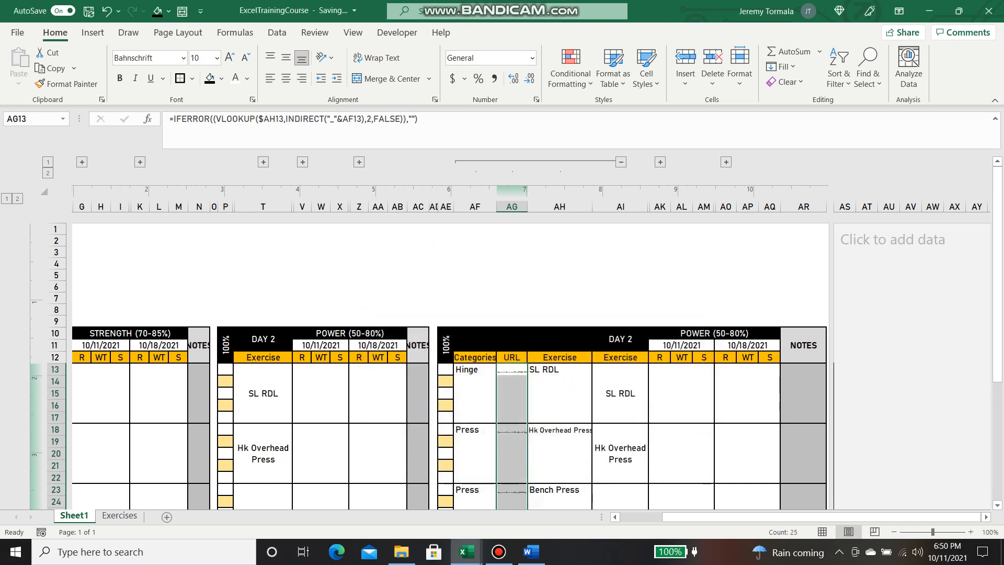
click(512, 441)
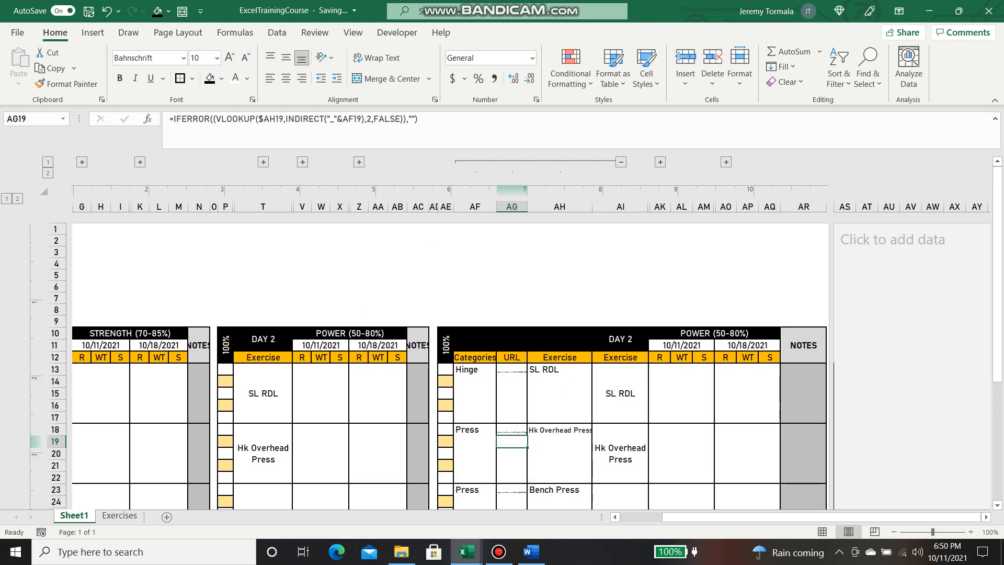
Set the pasted block's first category in AF13 to Press and its exercise in AH13 to Bench Press
click(475, 369)
click(501, 370)
click(471, 389)
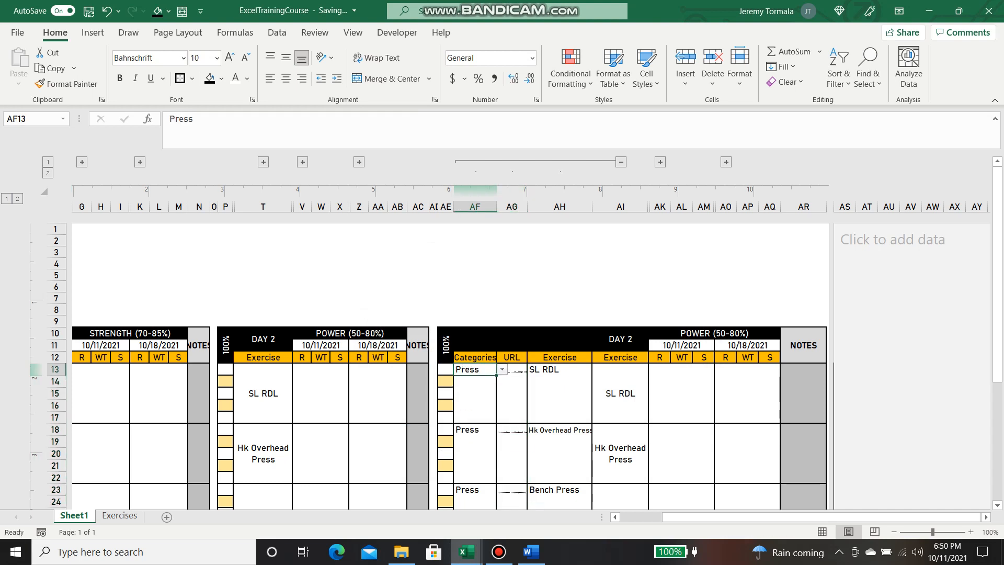
click(560, 369)
click(597, 370)
click(555, 398)
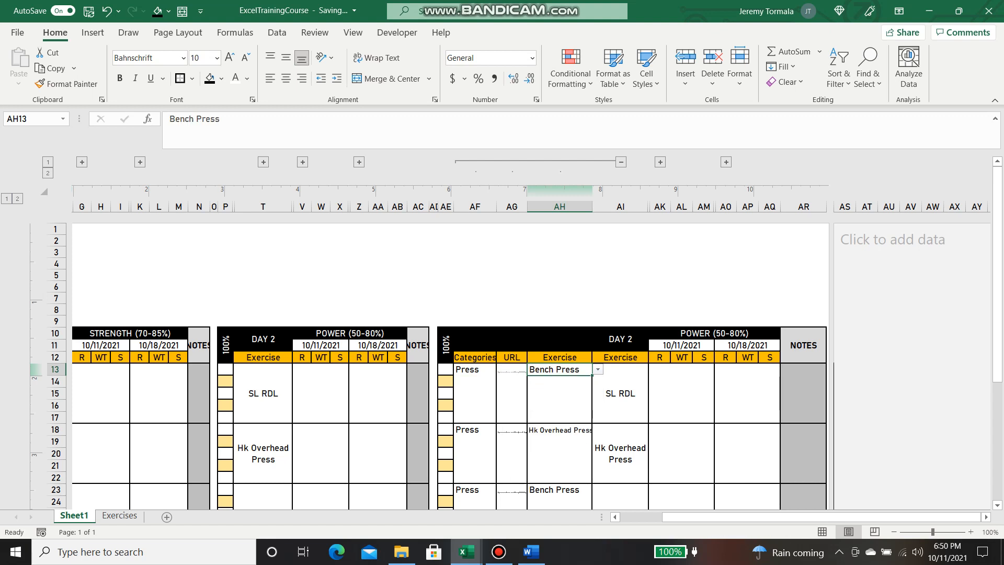
click(512, 369)
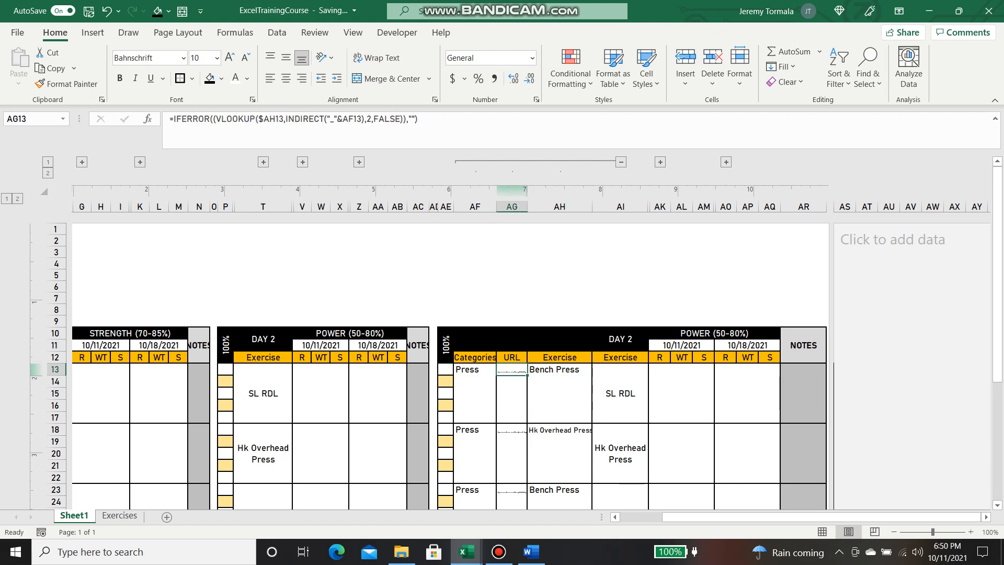
click(559, 381)
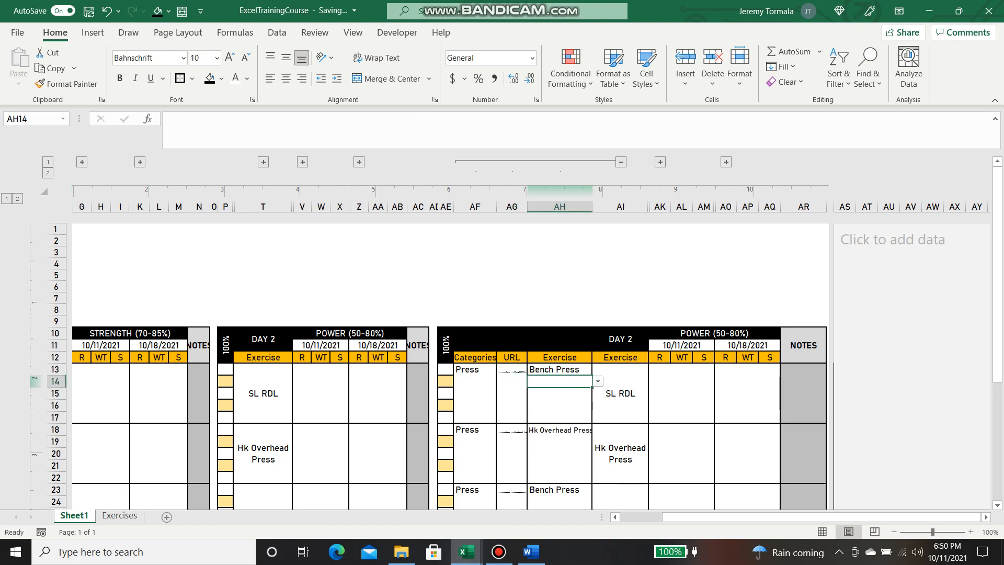
click(559, 369)
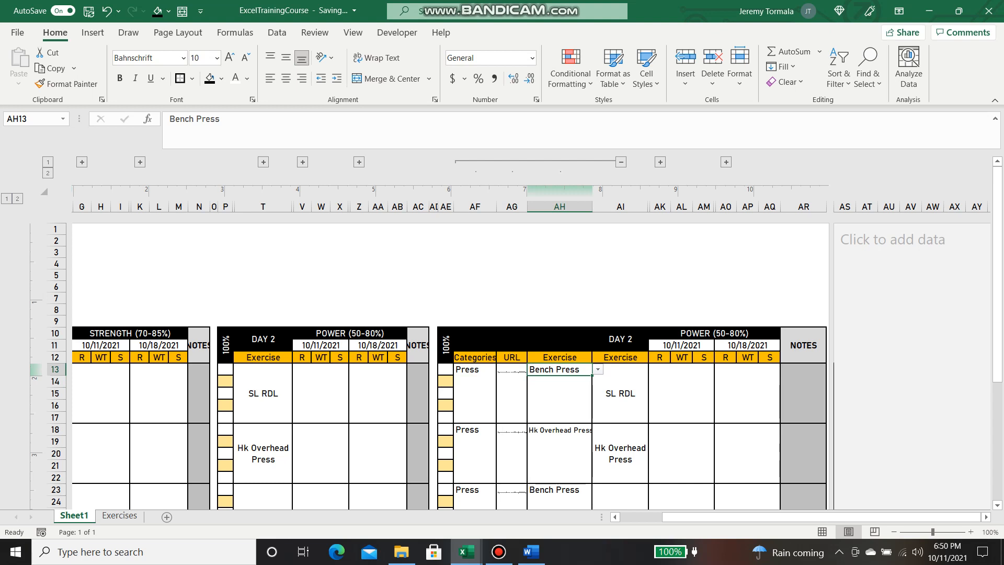
Edit the AI13 formula to =IFERROR(IF($AF13="","",HYPERLINK($AG13,$AH13)),"") so it references the pasted block's own columns
click(620, 393)
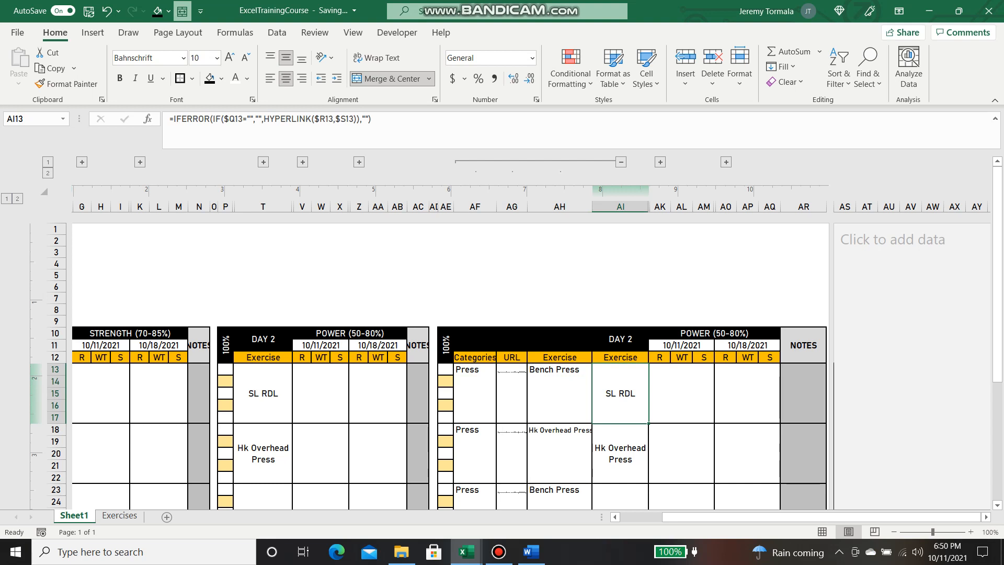
click(234, 120)
key(BackSpace)
text(AF)
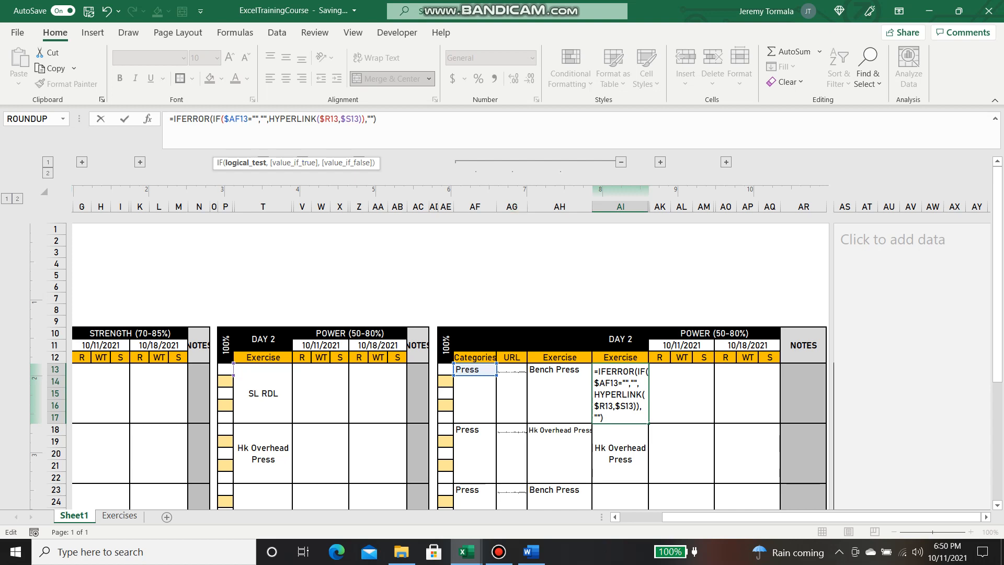
click(330, 119)
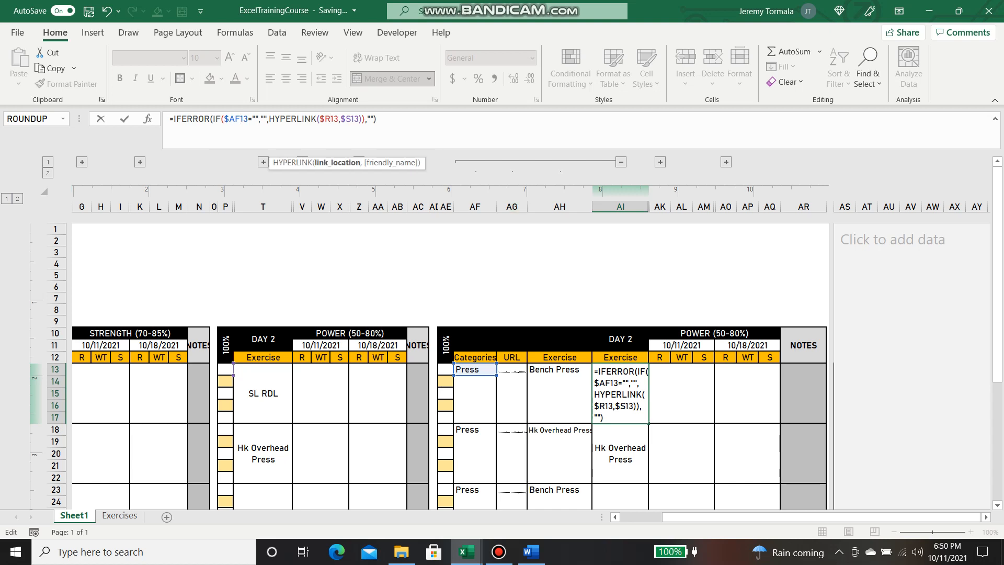
key(BackSpace)
text(AG)
click(357, 119)
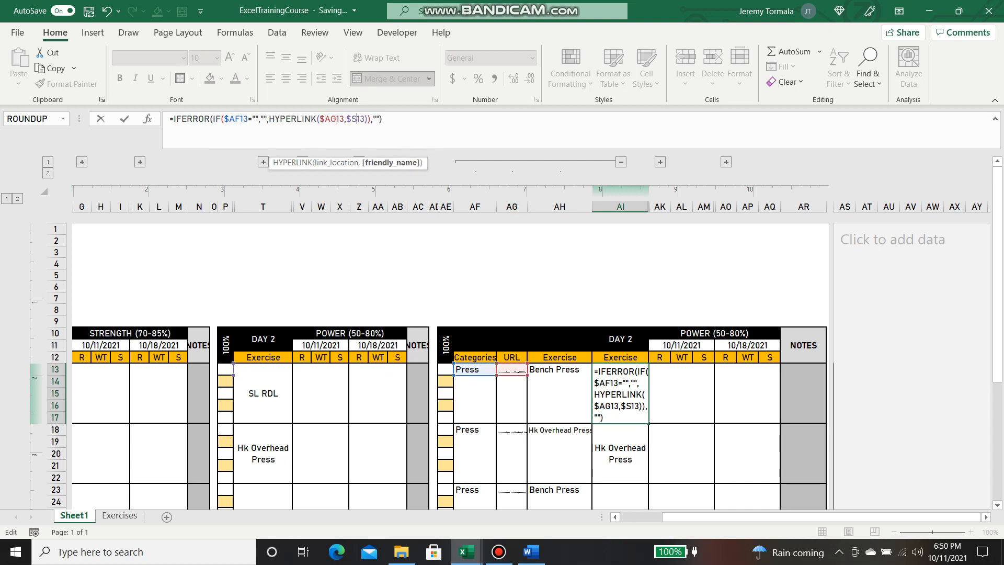
key(BackSpace)
text(AH)
key(Return)
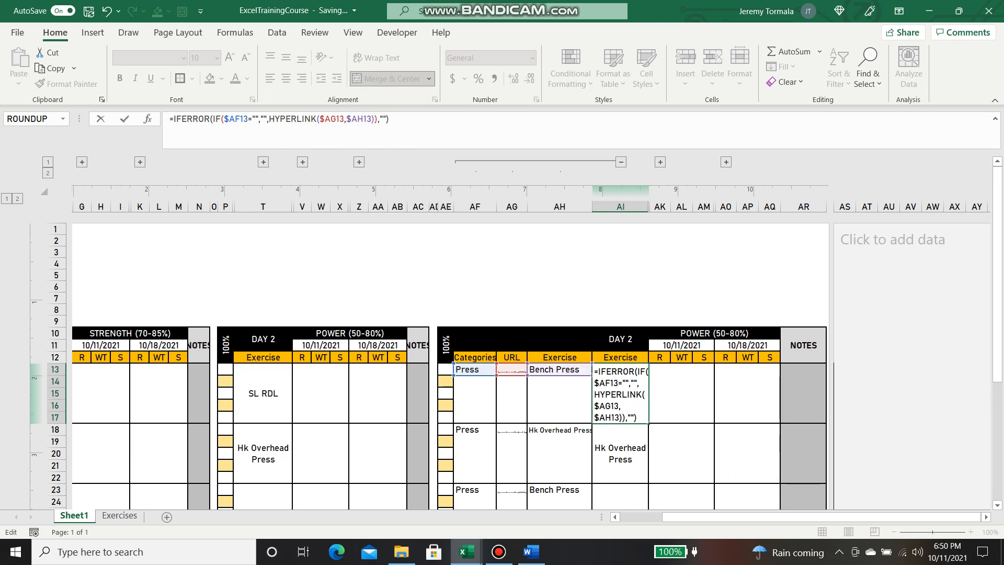
click(559, 310)
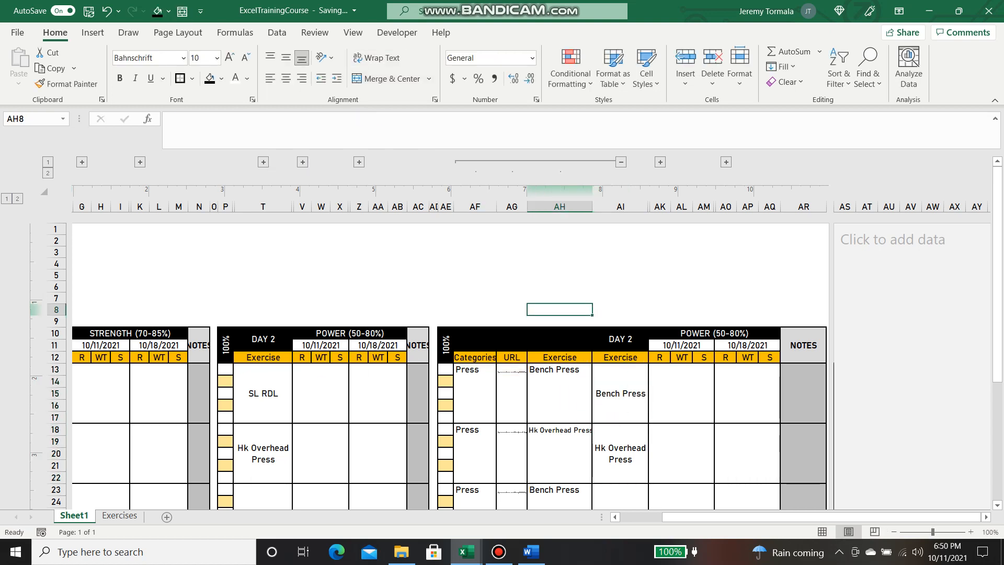
Copy the AI13 formula and paste only the formula into the remaining exercise cells AI18:AI37
click(559, 382)
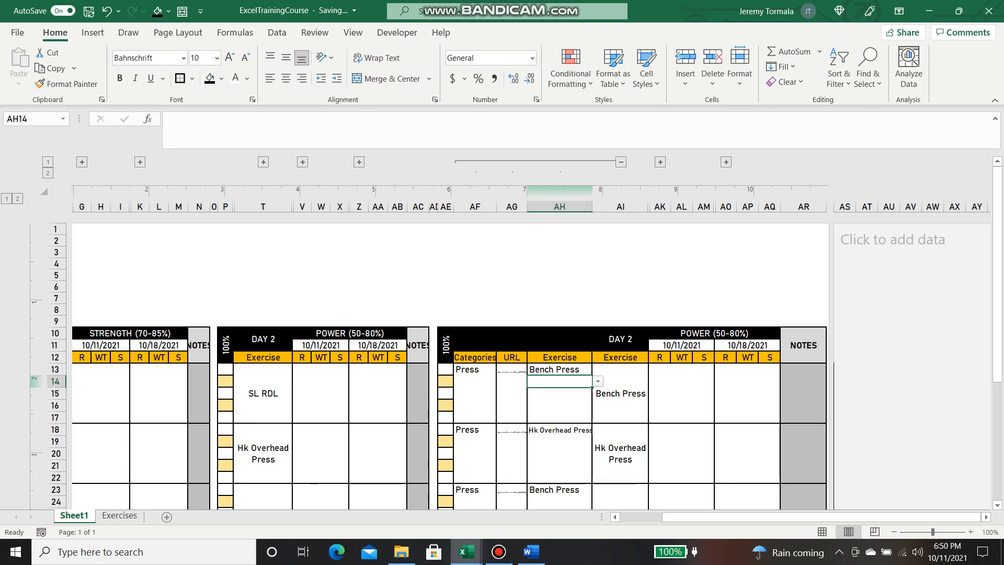
click(621, 393)
key(ctrl+c)
scroll(516, 357, down, 3)
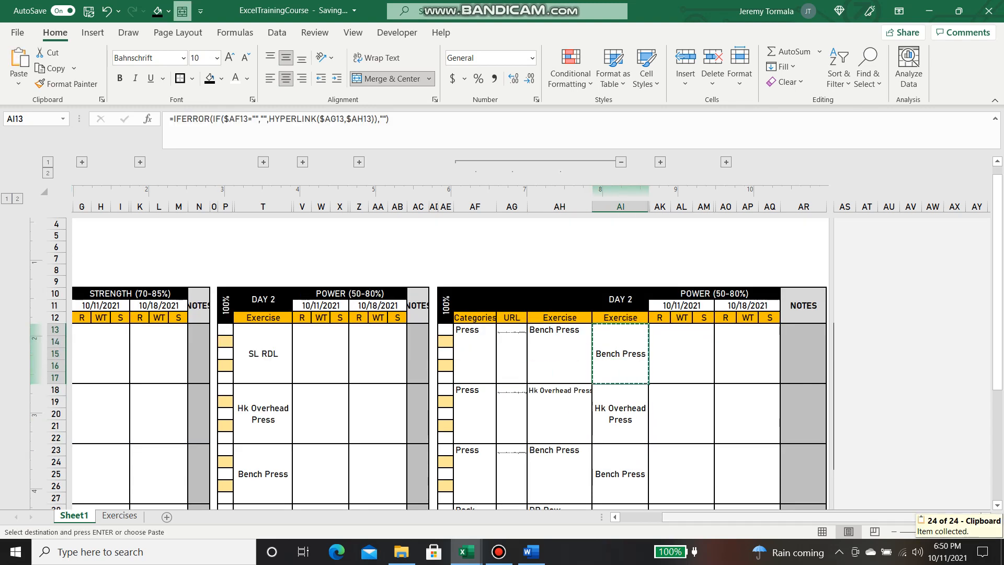
drag(621, 340, 647, 469)
right_click(628, 450)
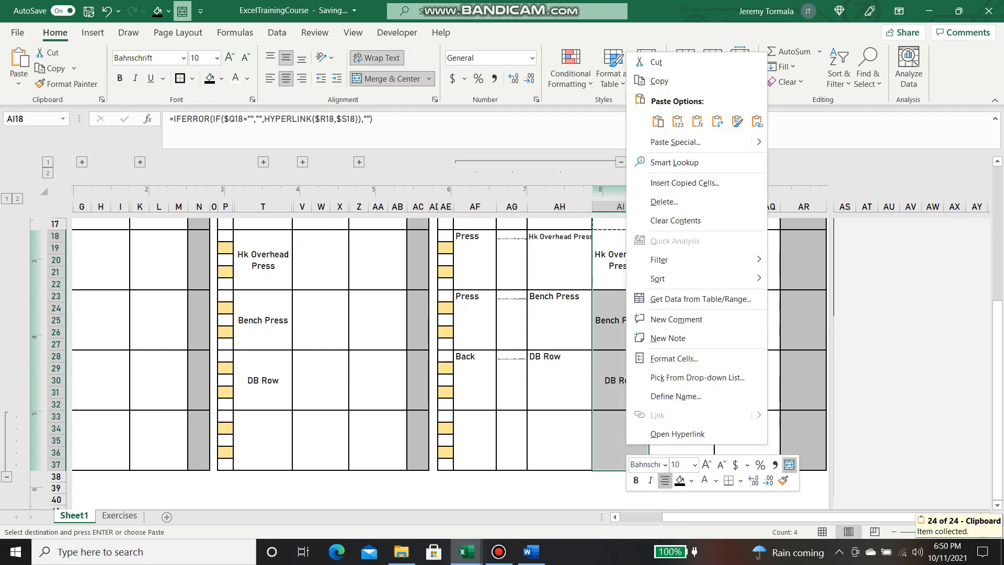
click(697, 122)
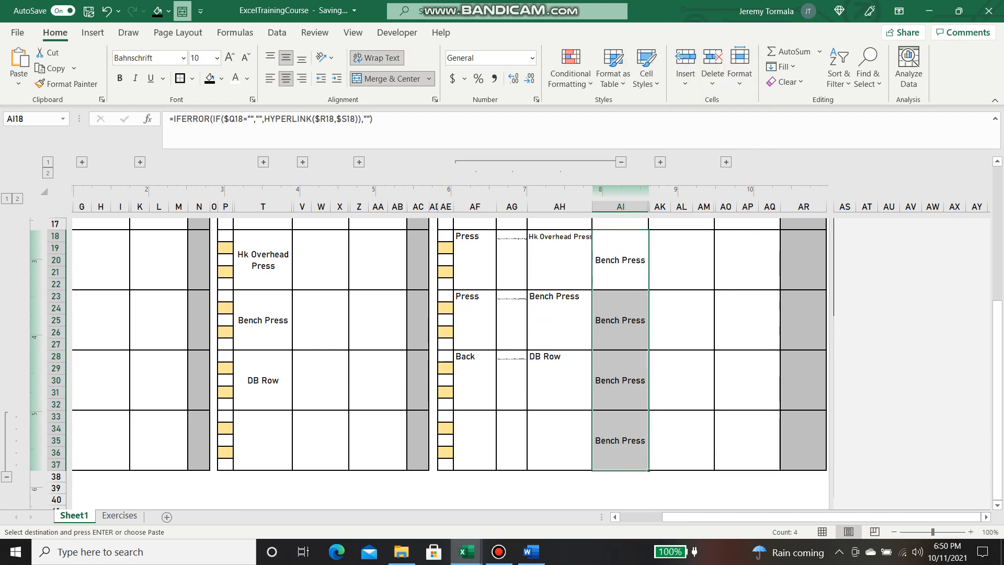
click(864, 284)
Examine the pasted hyperlink formula in AI18 for correct row and column references, and end the copy mode
scroll(865, 285, up, 3)
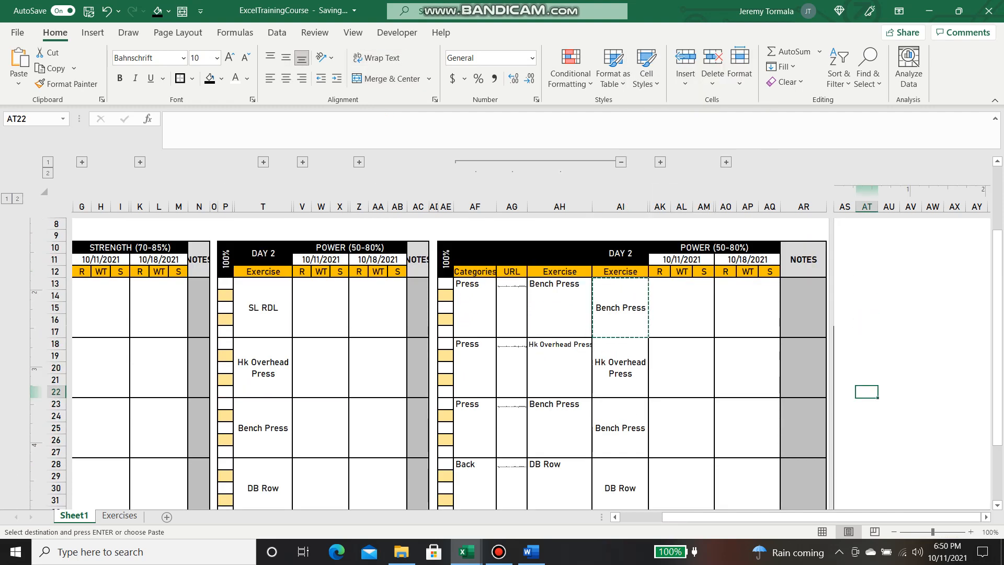
key(Up)
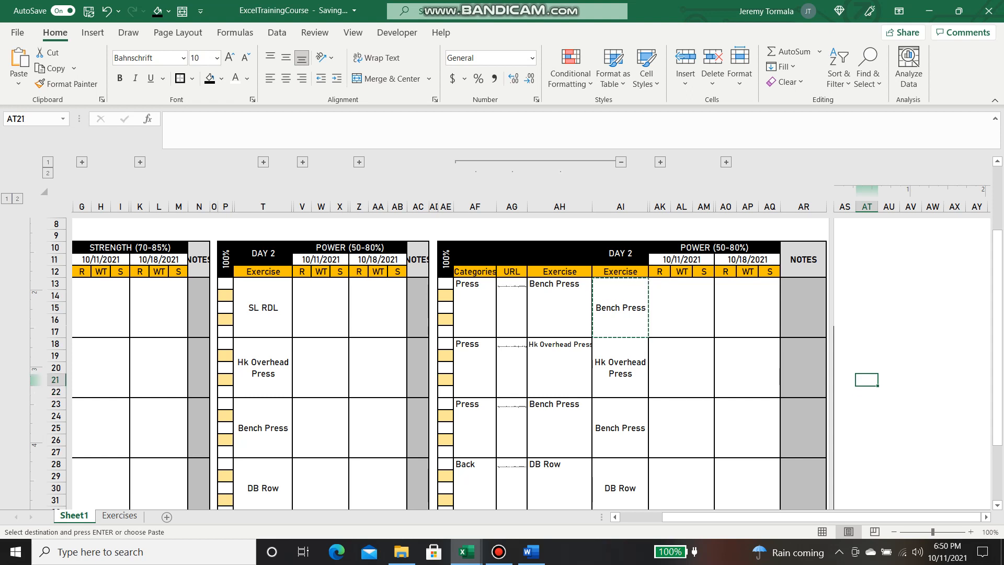
key(Right)
key(Left)
key(Left)
key(Left)
key(Left)
key(Left)
key(Left)
key(Left)
key(Left)
key(Left)
key(Left)
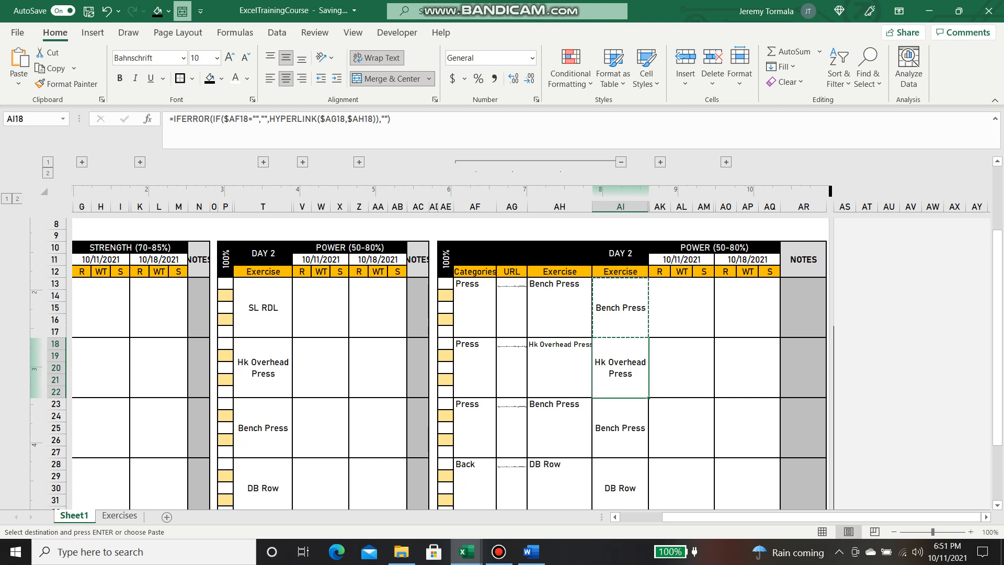
key(Escape)
click(888, 307)
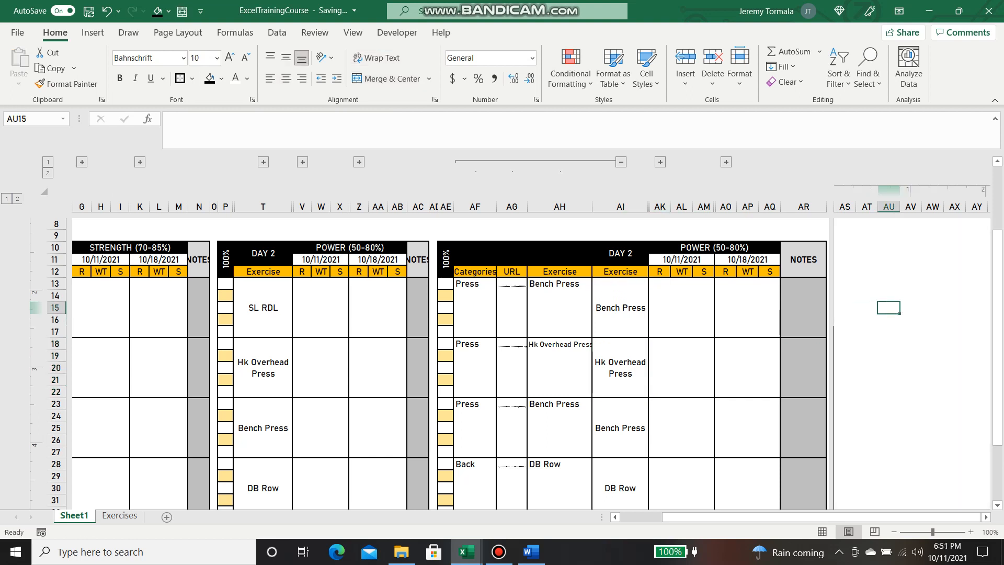
Collapse the Categories, URL and Exercise columns AF to AH of the third block and select the Day 1 NOTES heading
click(621, 163)
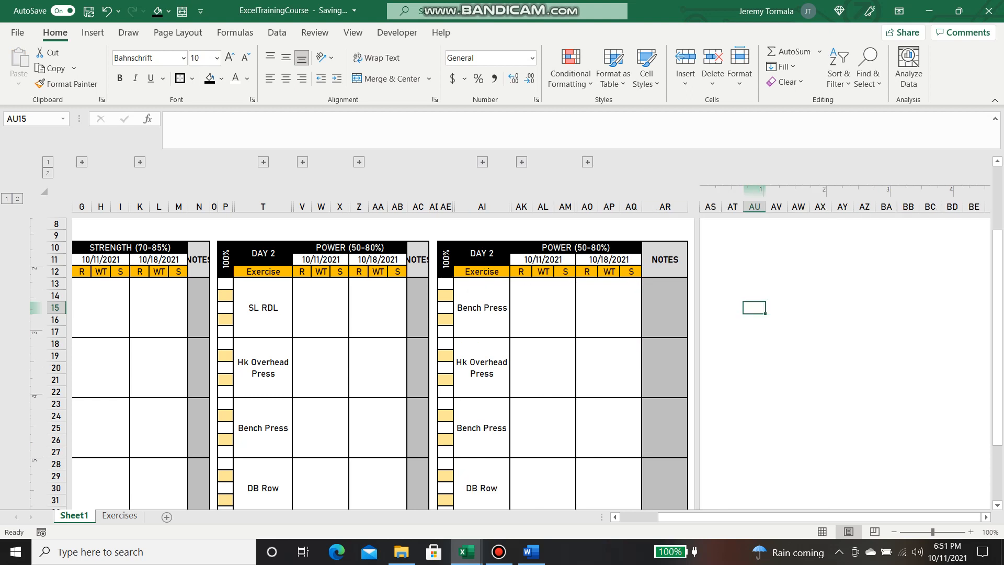
drag(732, 517, 693, 518)
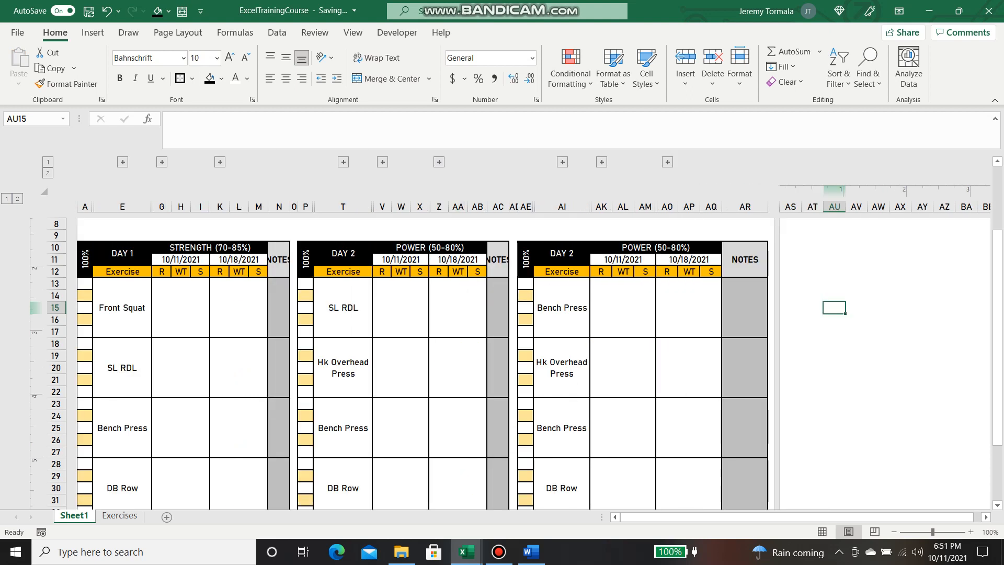
click(280, 259)
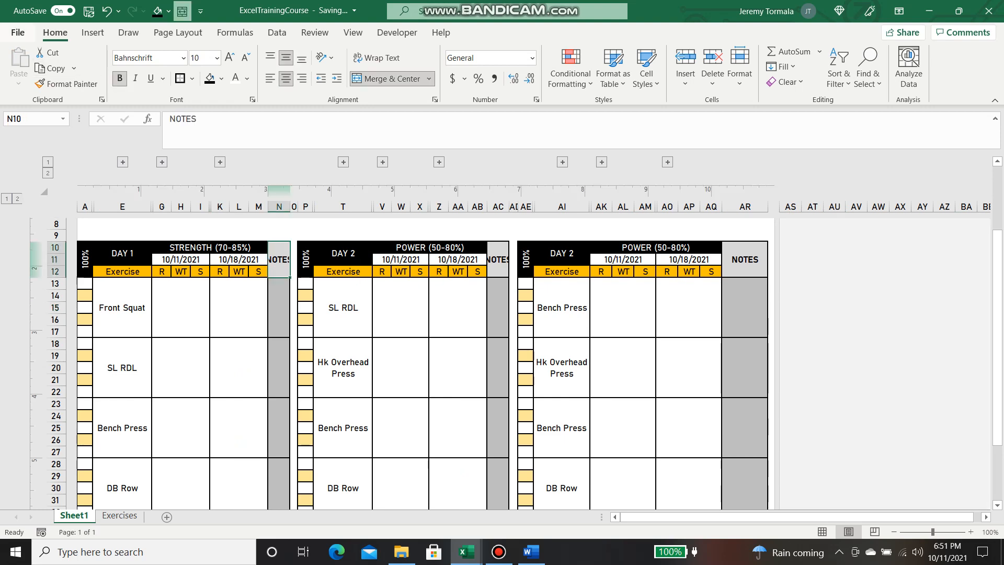
Check the three-block workout layout in the print preview and return to the sheet
click(18, 32)
click(37, 207)
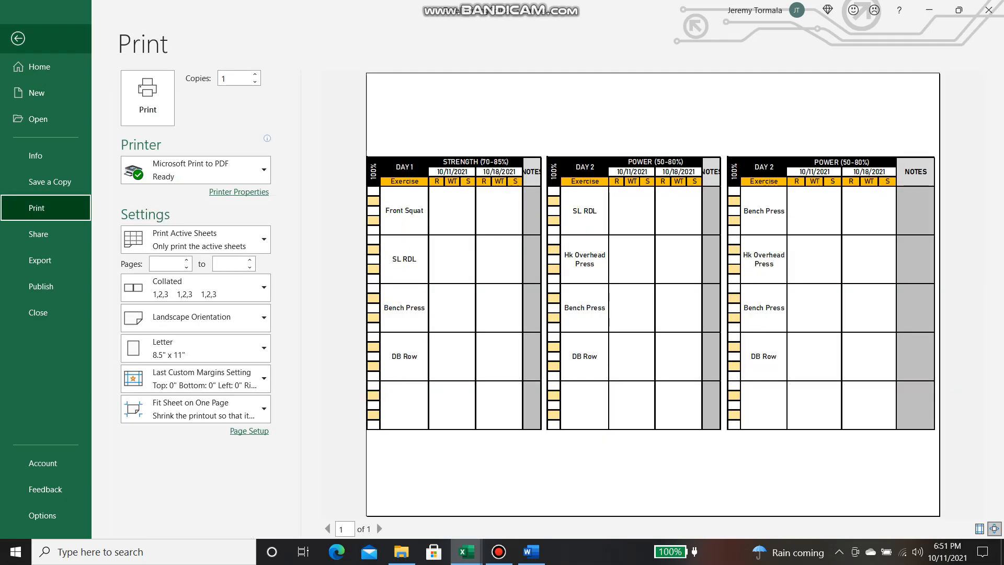
key(Escape)
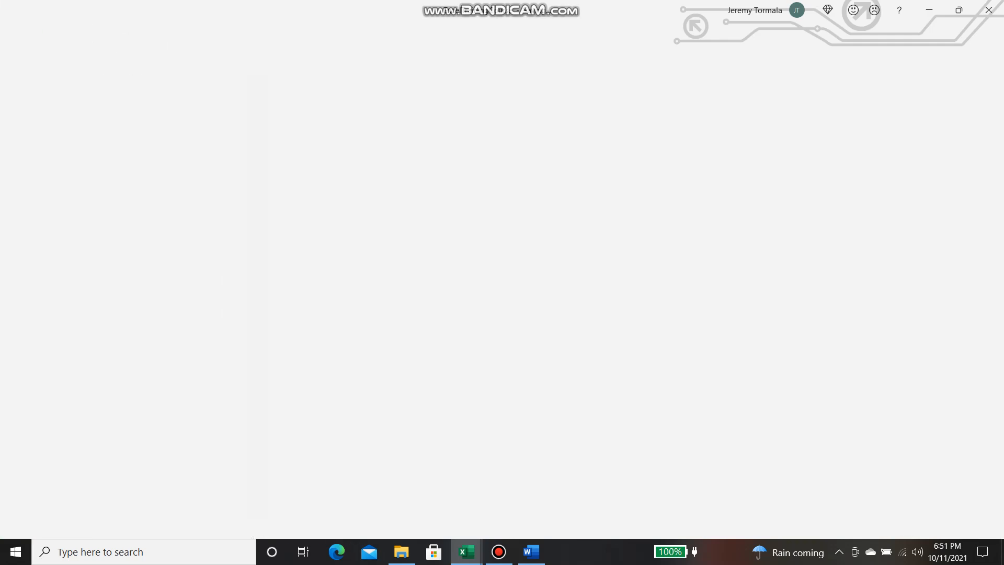
Enter sample values 5, 325 and 5 under R, WT and S in the first Front Squat row, cells G13:I13
click(161, 283)
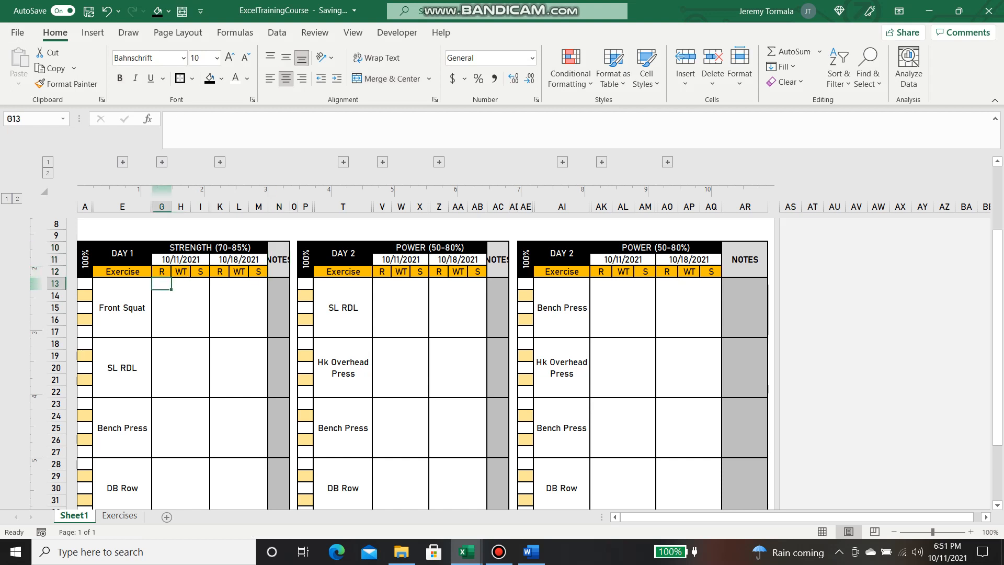
text(5)
key(Tab)
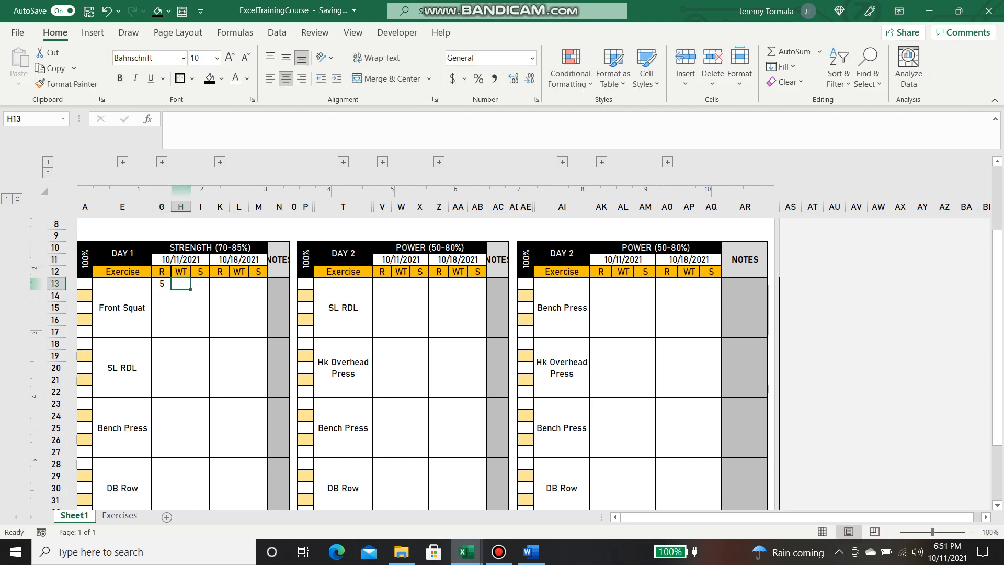
text(325)
key(Tab)
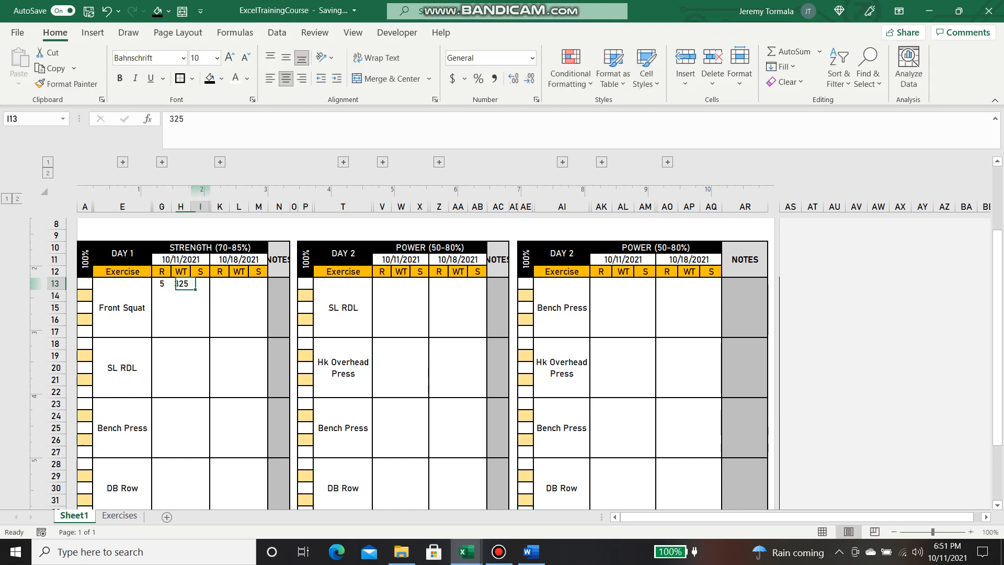
text(5)
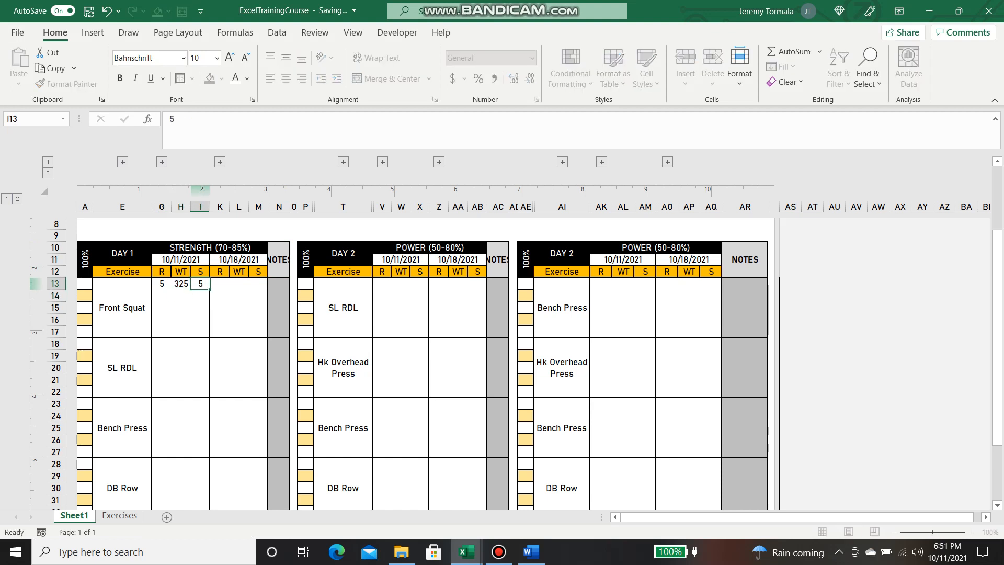
key(Return)
Compare the sample entries with the Day 1 R, WT and S columns and check column G's width
drag(161, 284, 201, 283)
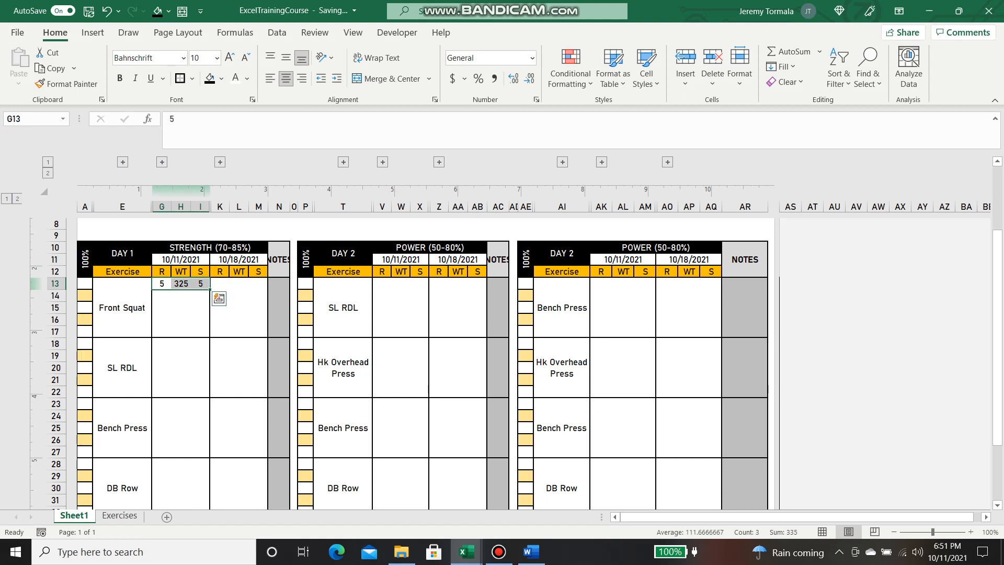
click(200, 283)
click(200, 272)
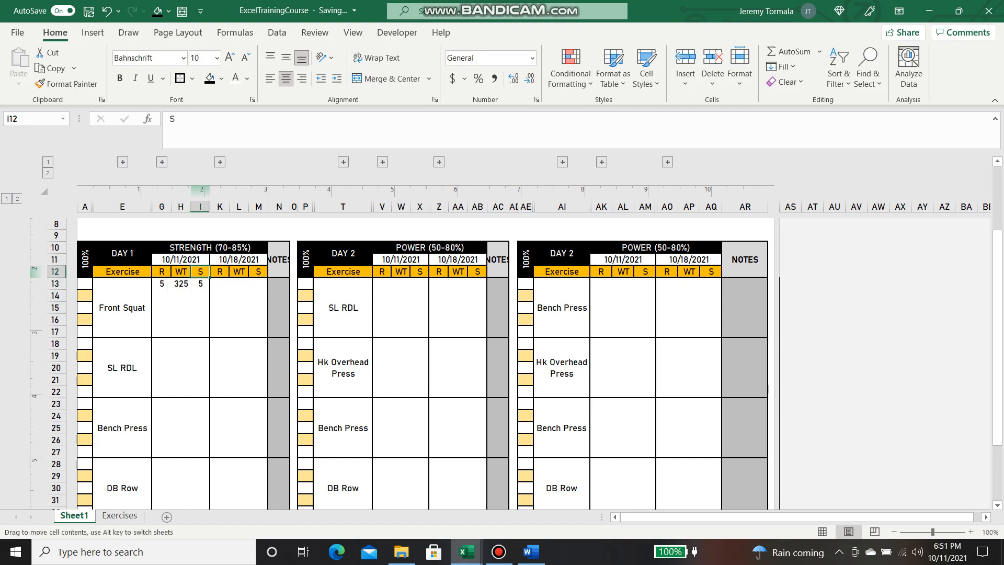
click(181, 271)
click(161, 271)
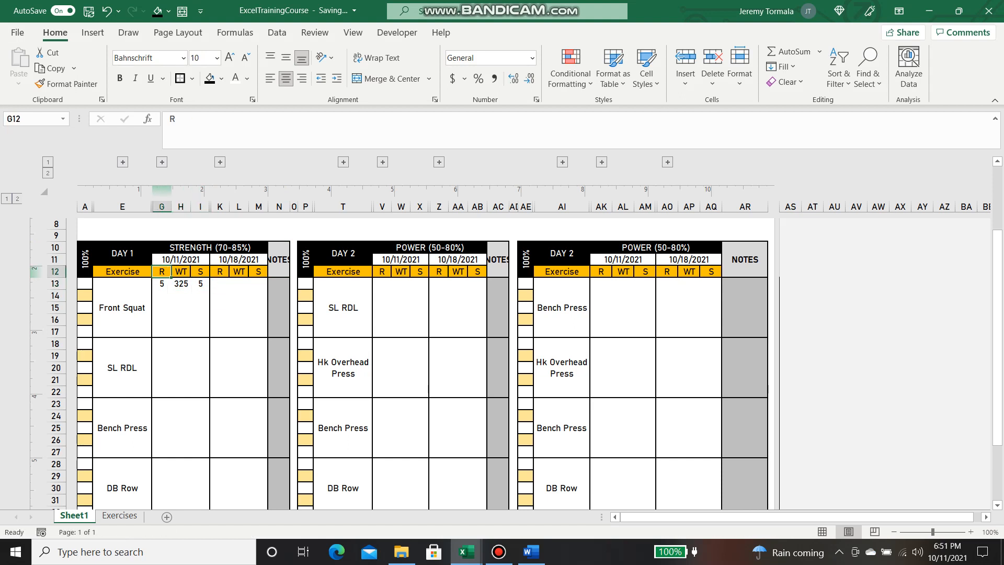
click(171, 206)
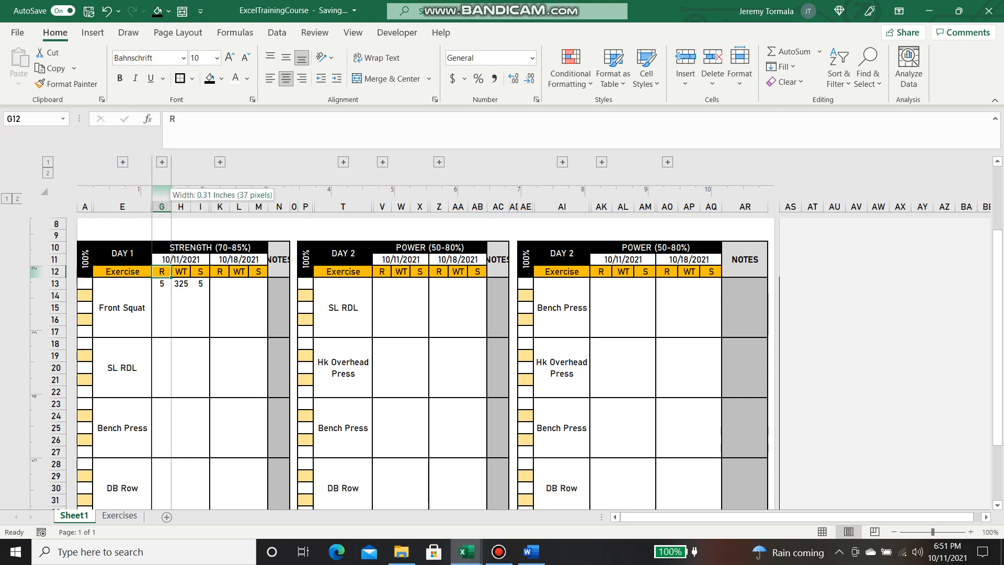
Set the width of the Day 1 R and S columns G and I to 0.25 inches
click(200, 207)
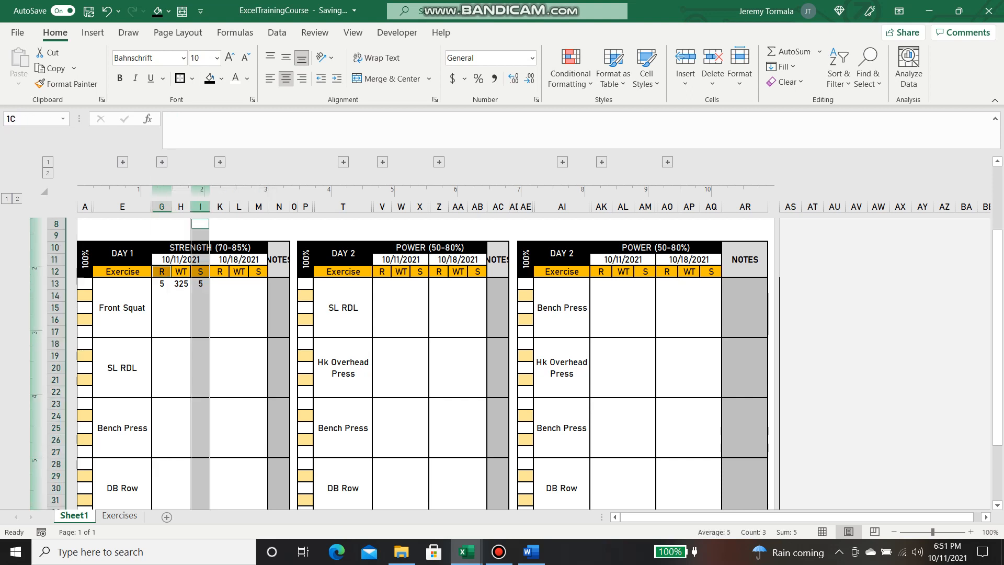
ctrl+click(162, 206)
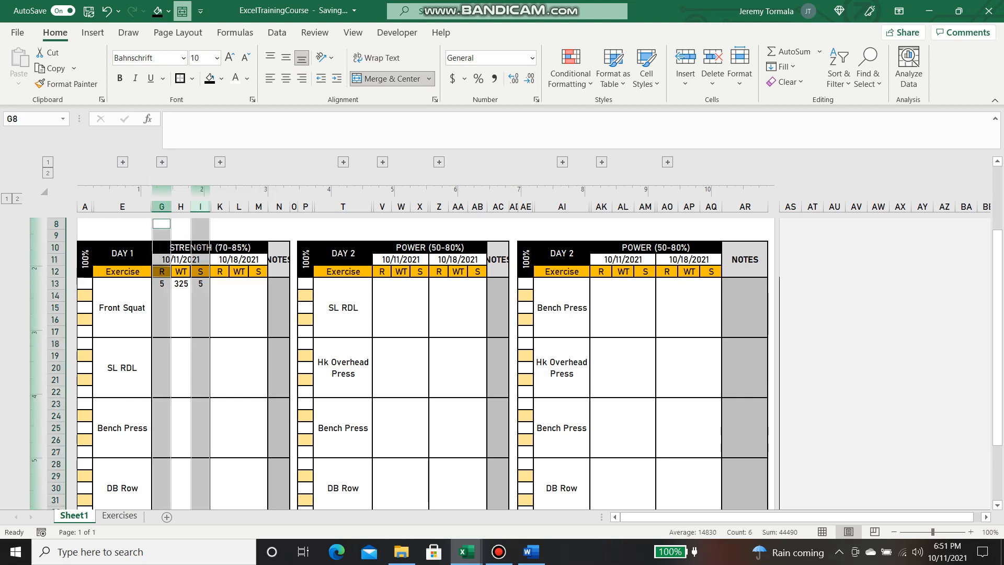
right_click(163, 207)
click(214, 394)
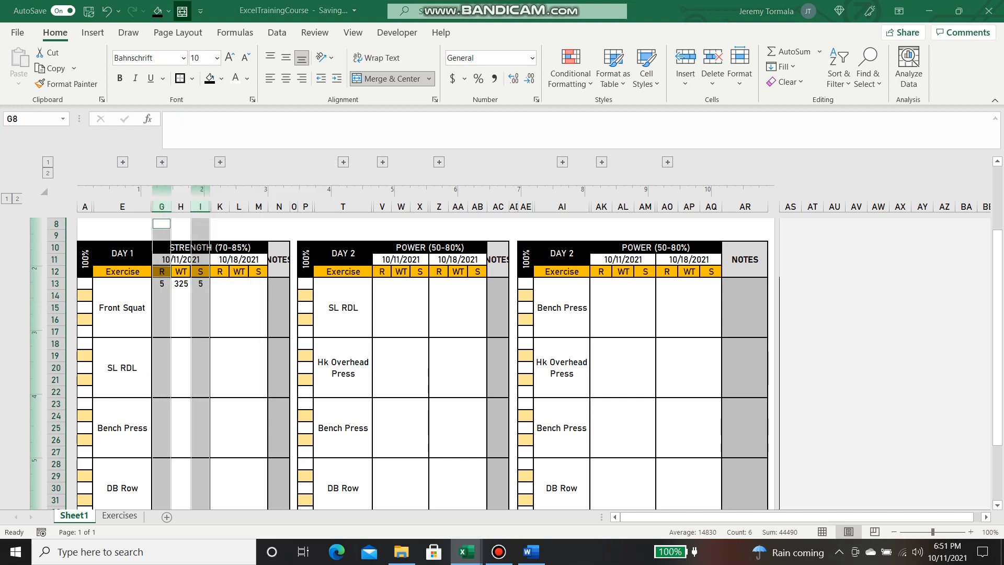
text(.25)
key(Return)
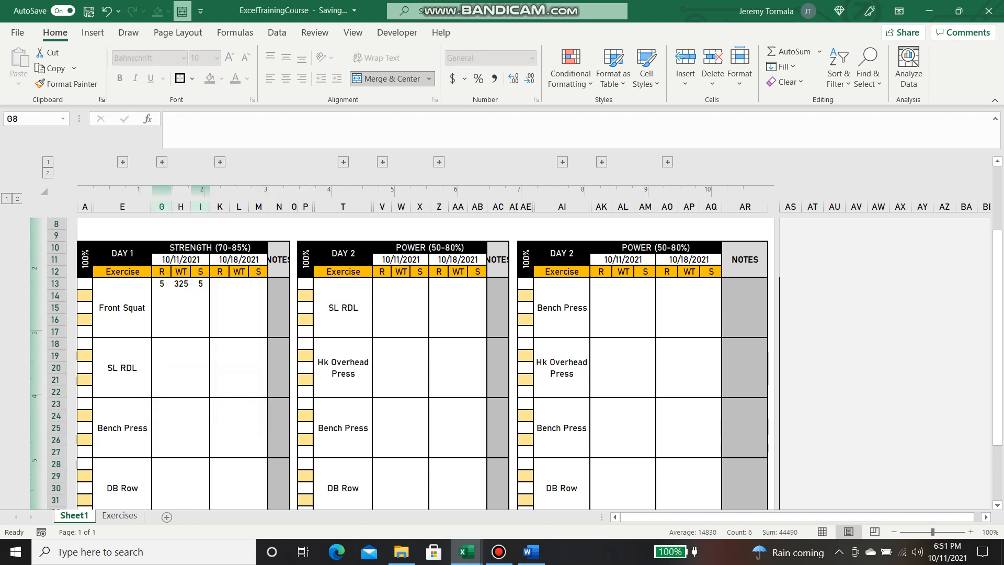
click(232, 319)
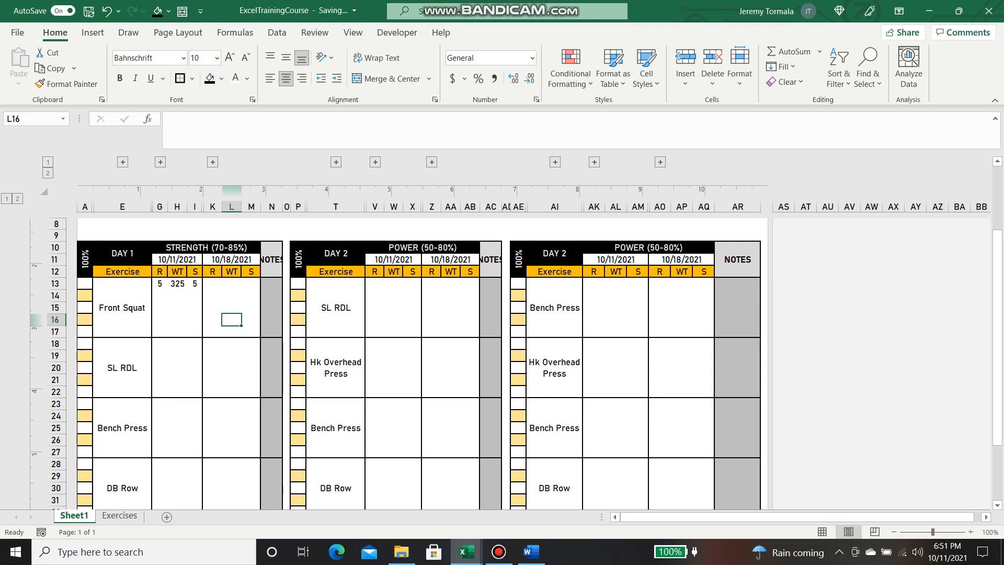
Narrow column G to a width of 0.2 inches and check the 10/11/2021 date heading above it
click(160, 207)
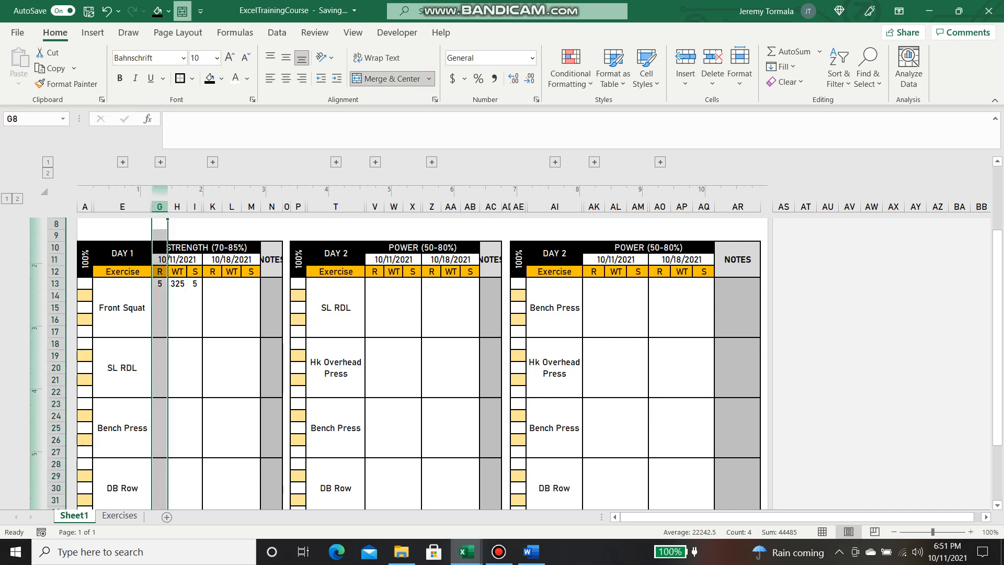
right_click(160, 207)
click(214, 395)
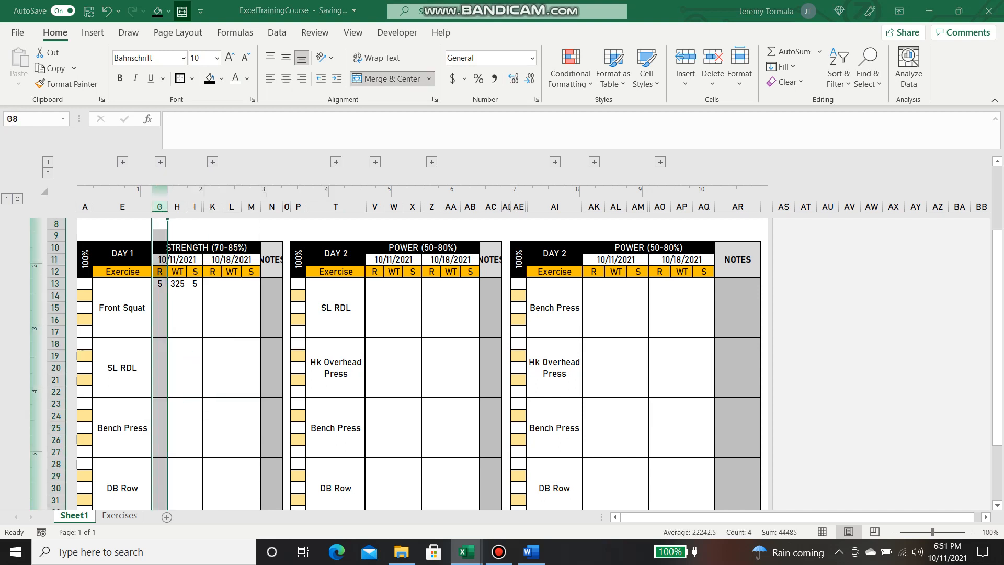
text(0.2)
key(Return)
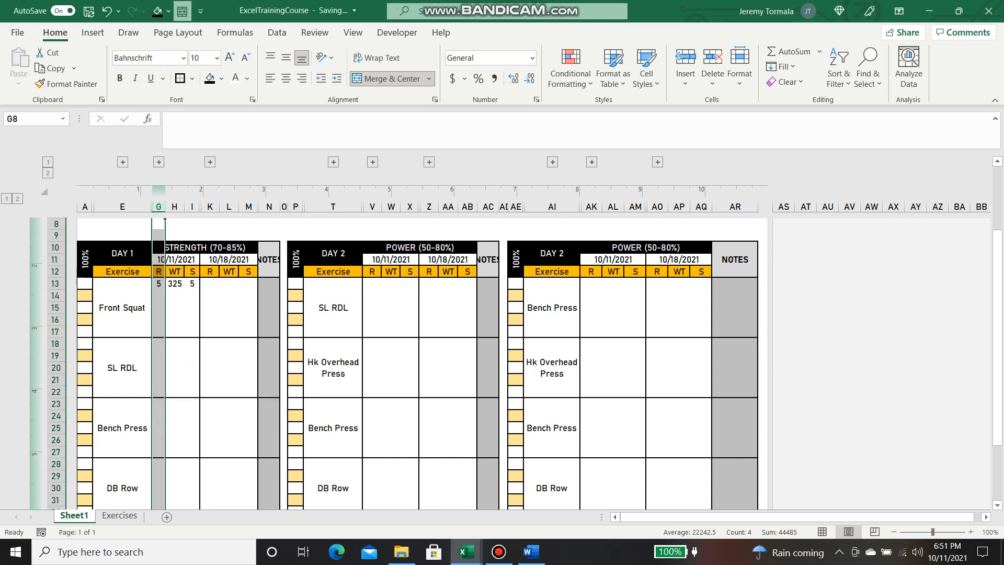
click(193, 356)
click(176, 259)
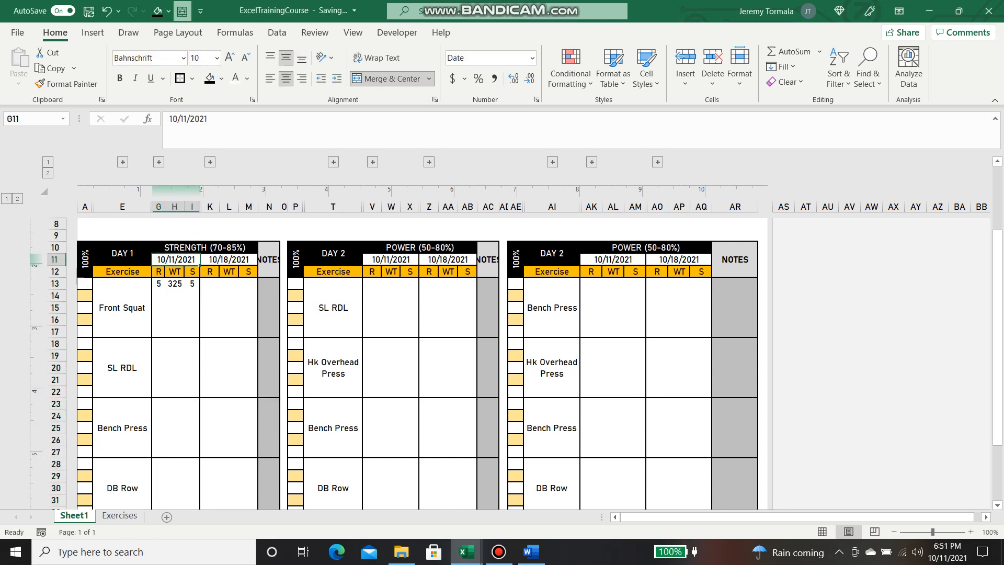
Set the remaining R and S columns I, K, M, V, X, Z, AB, AK, AM, AO and AQ to 0.2 inches wide
click(192, 207)
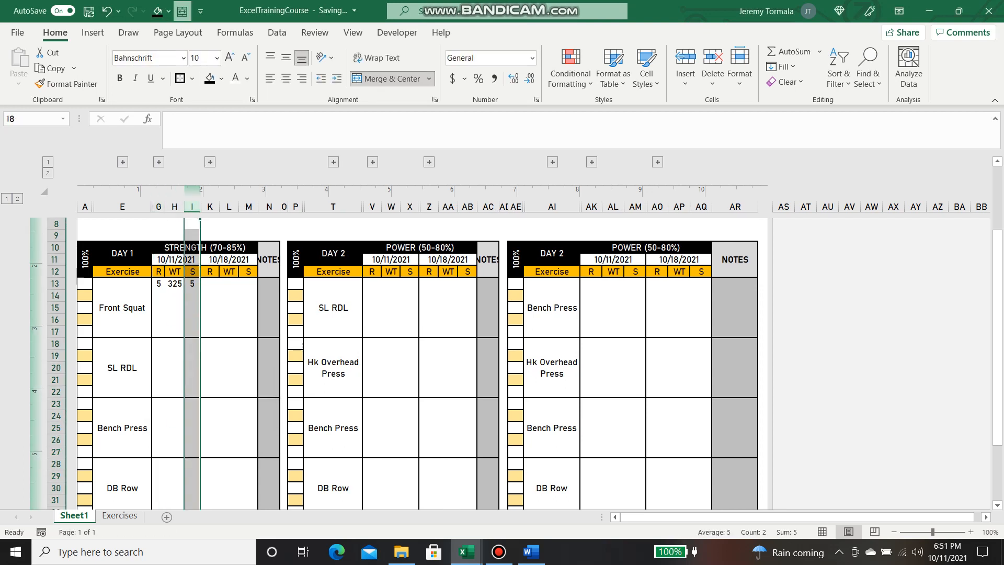
ctrl+click(210, 206)
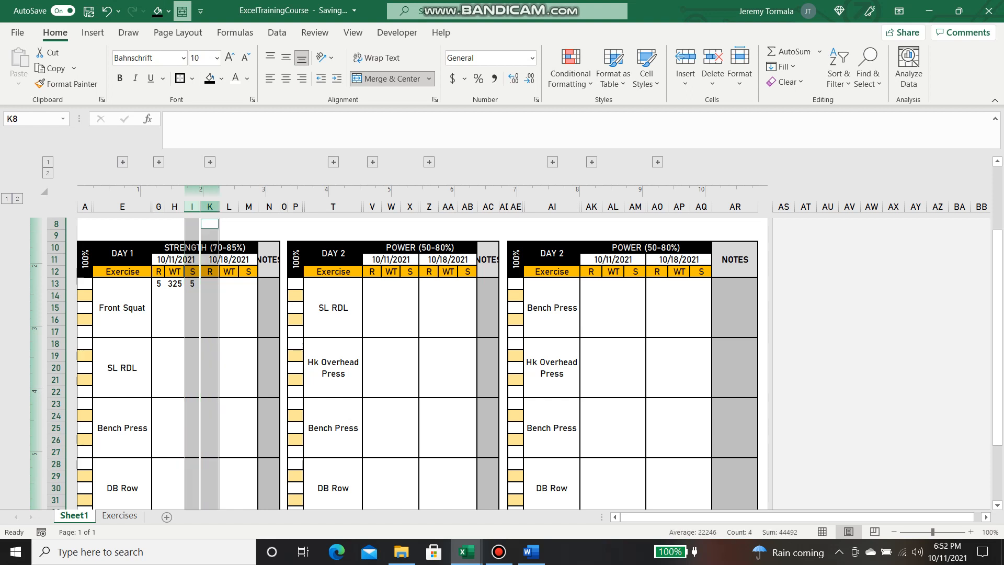
ctrl+click(249, 206)
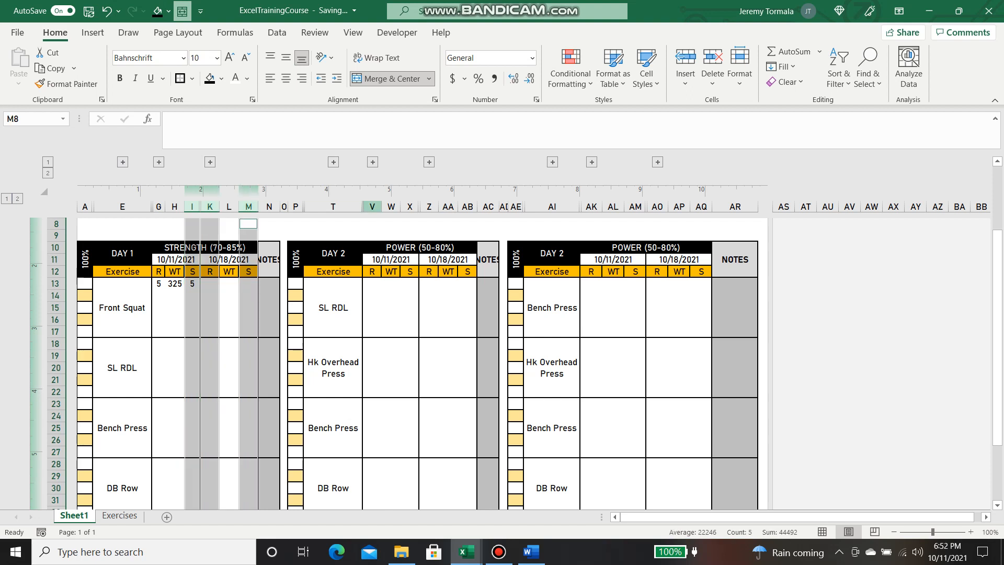
ctrl+click(372, 207)
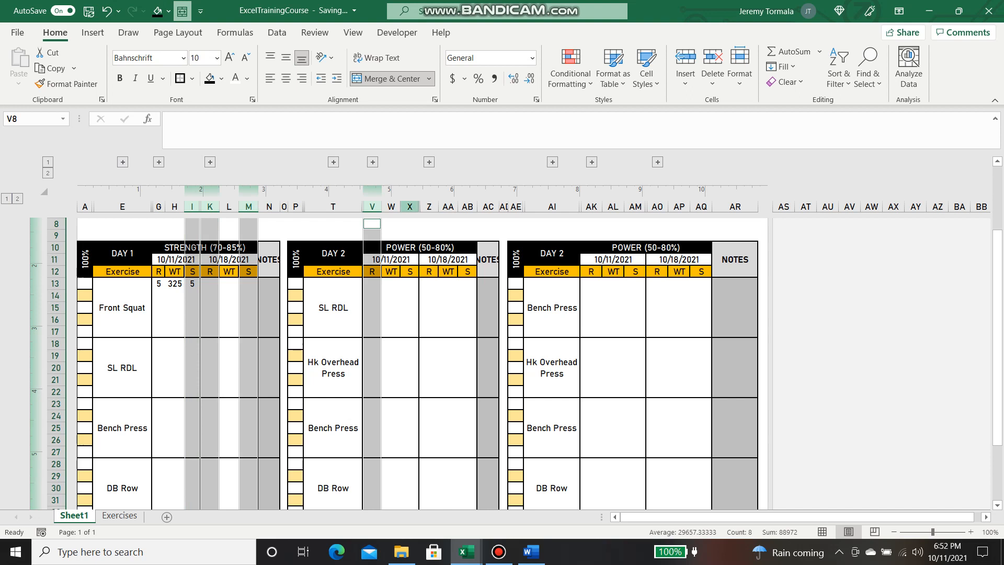
ctrl+click(410, 206)
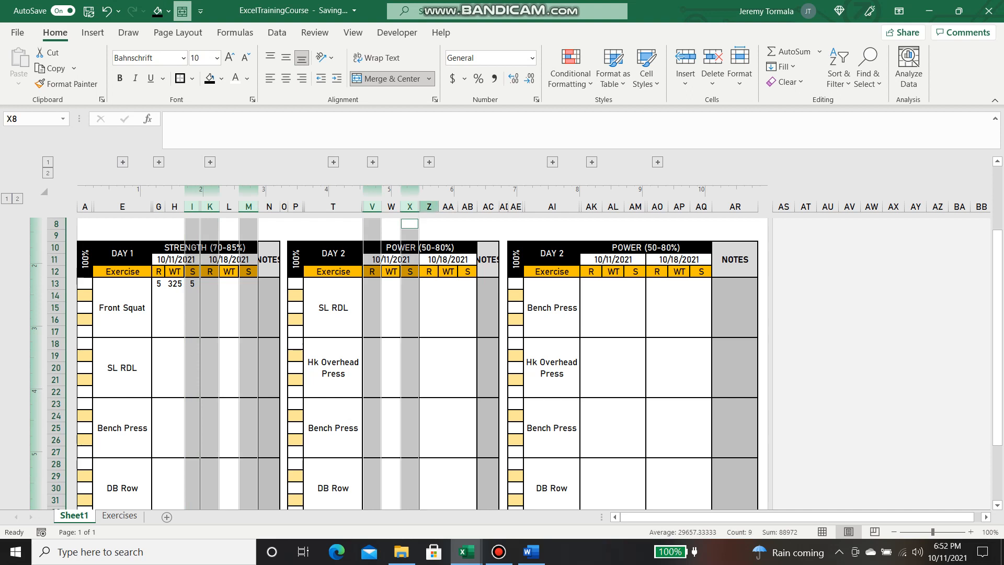
ctrl+click(429, 207)
ctrl+click(468, 207)
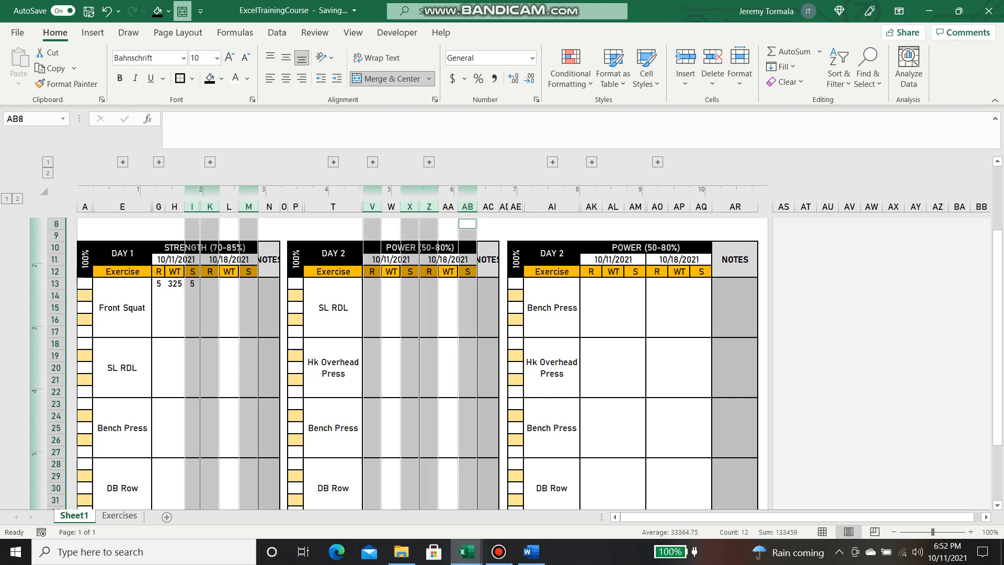
ctrl+click(591, 207)
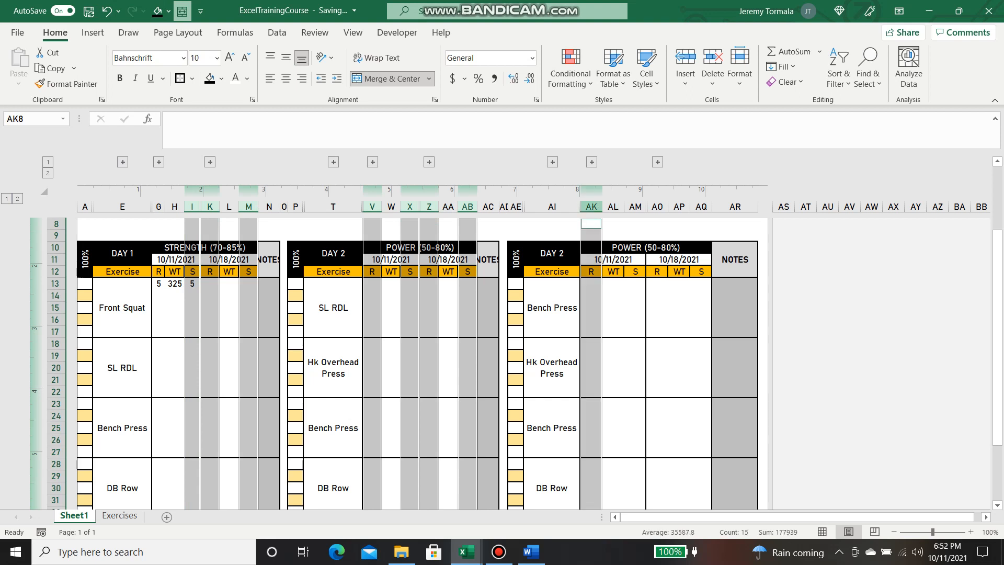
ctrl+click(635, 207)
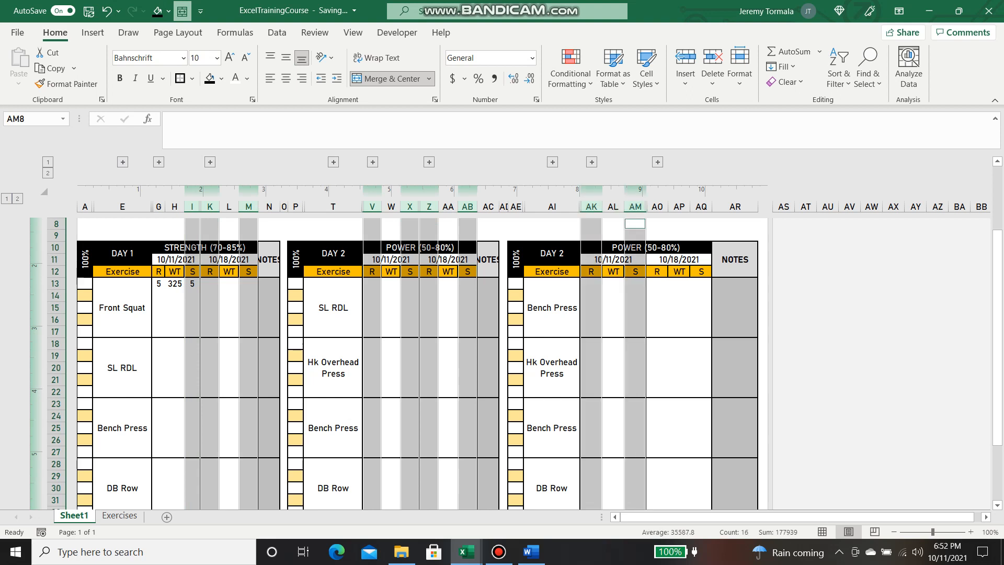
ctrl+click(657, 207)
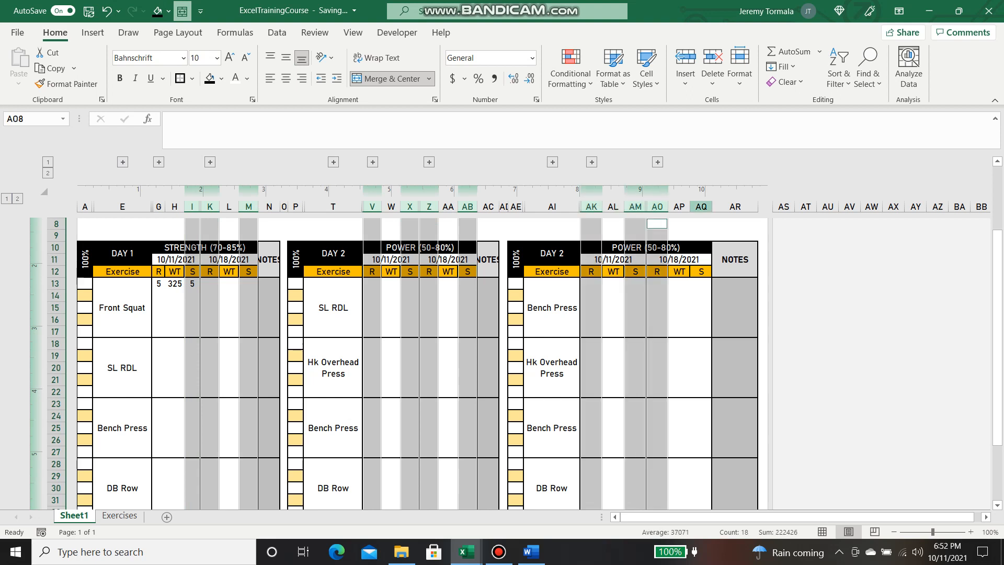
ctrl+click(702, 207)
right_click(700, 206)
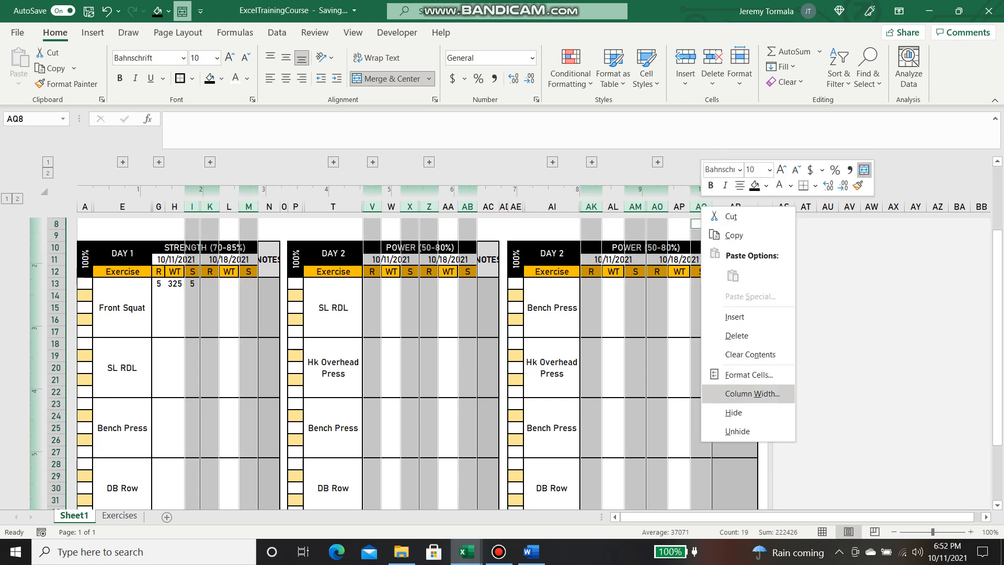
click(732, 393)
text(2.5)
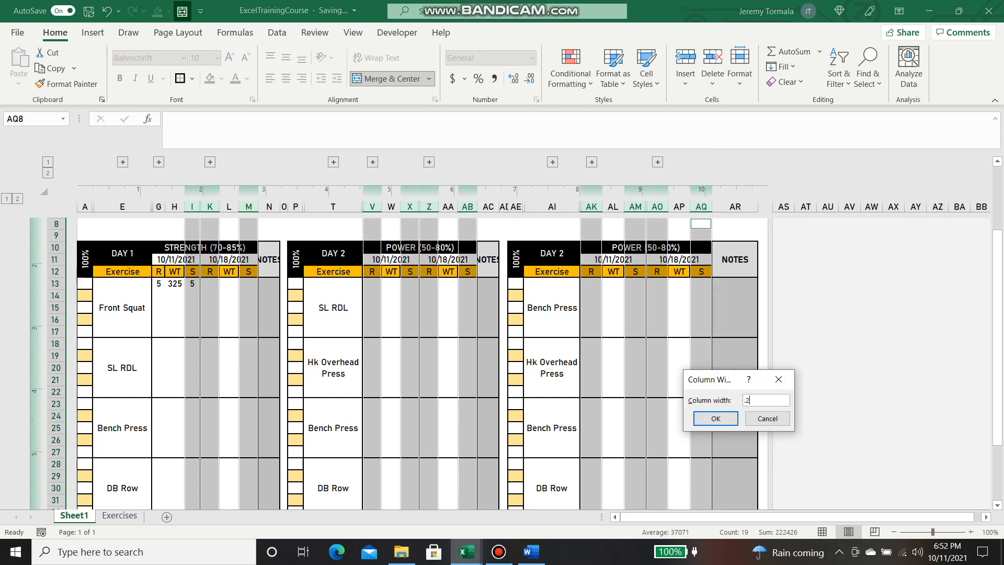
key(Return)
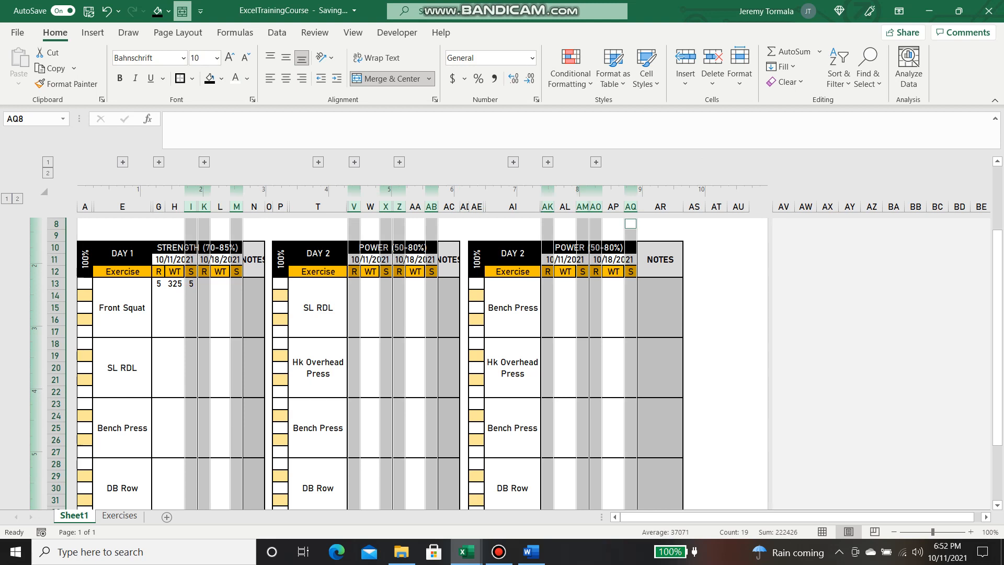
click(738, 284)
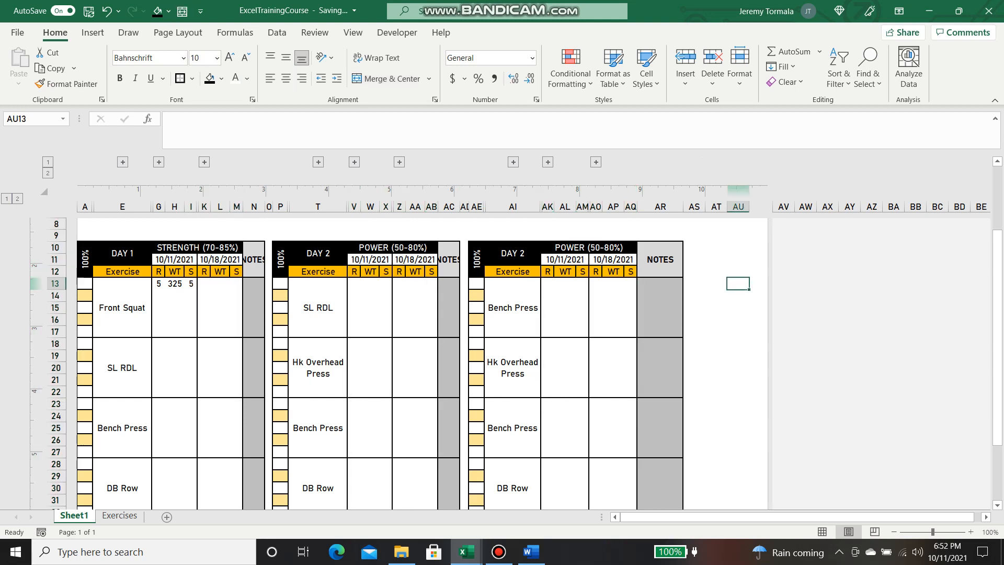
click(159, 307)
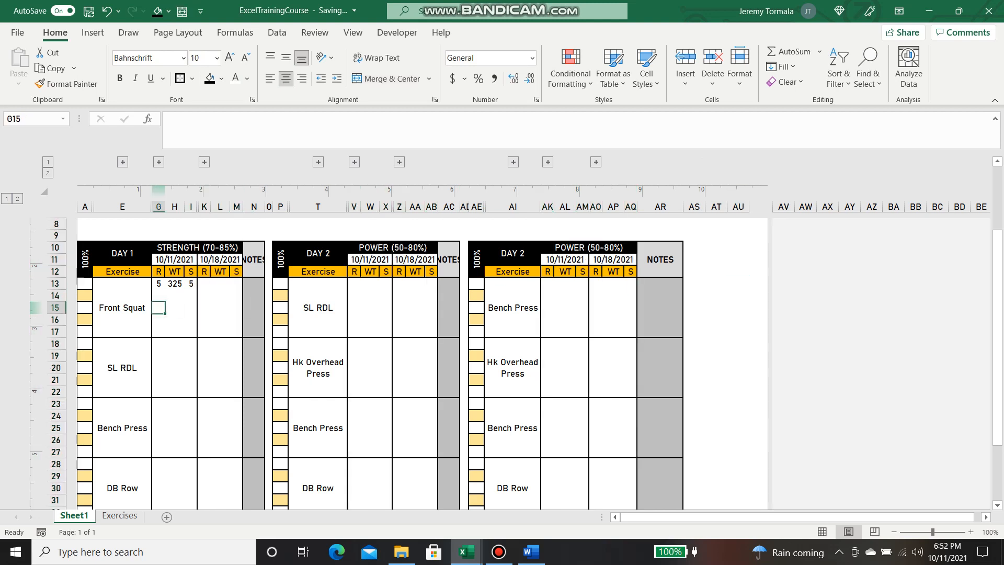
click(220, 284)
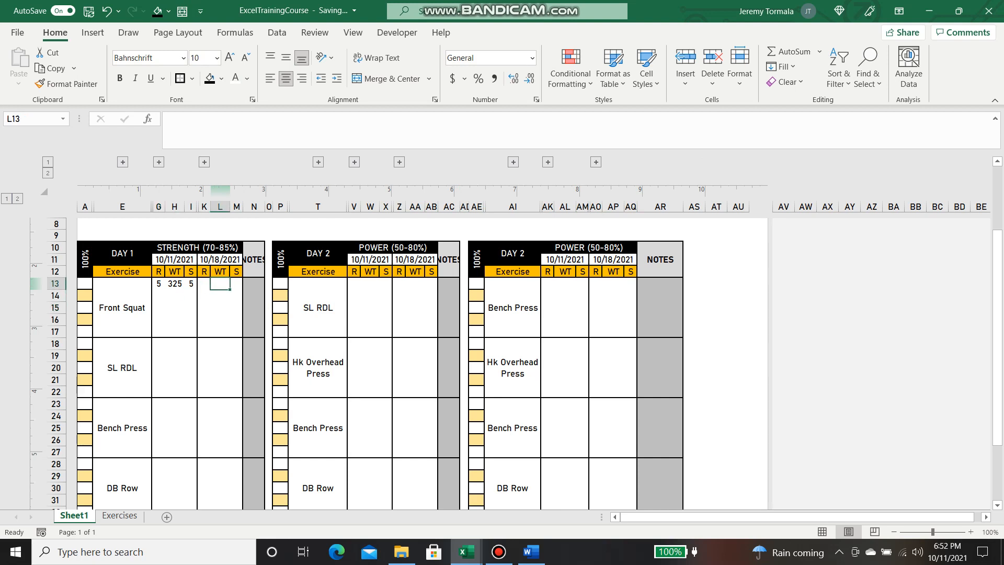
key(Left)
key(Left)
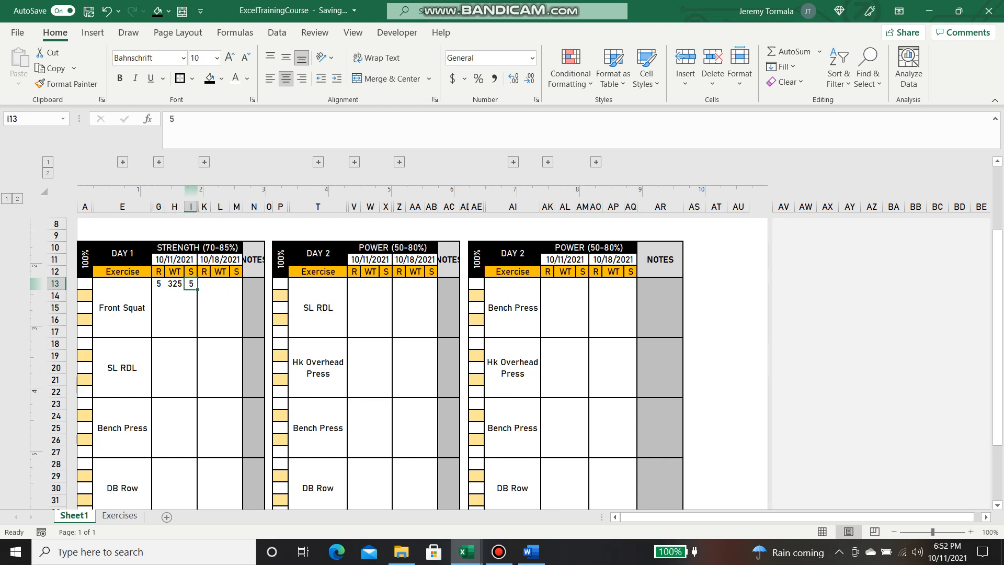
Enter the sample note "Contrast Wk3" in AR13 under the third block's NOTES heading and widen column AR to fit it
click(220, 331)
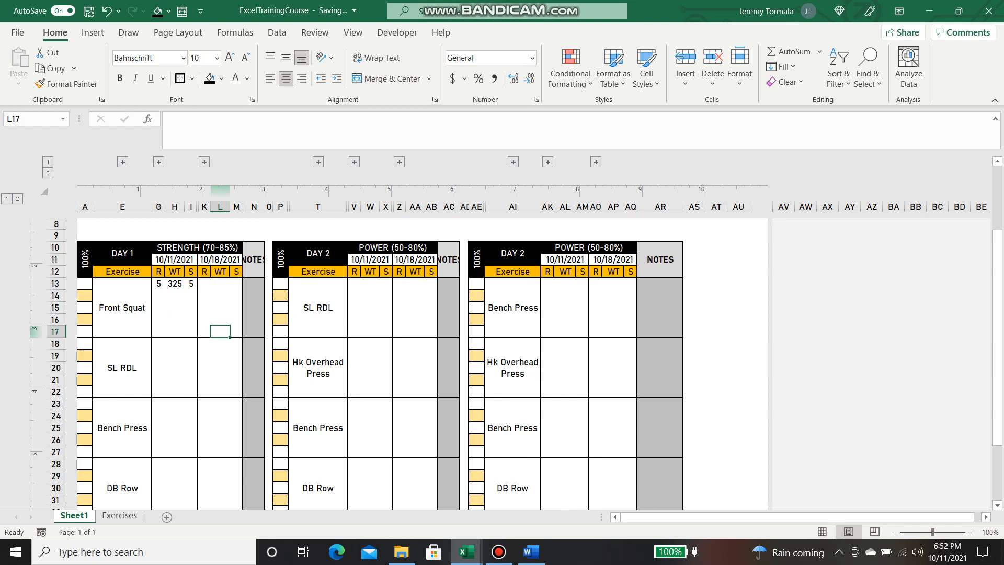
click(660, 259)
click(659, 284)
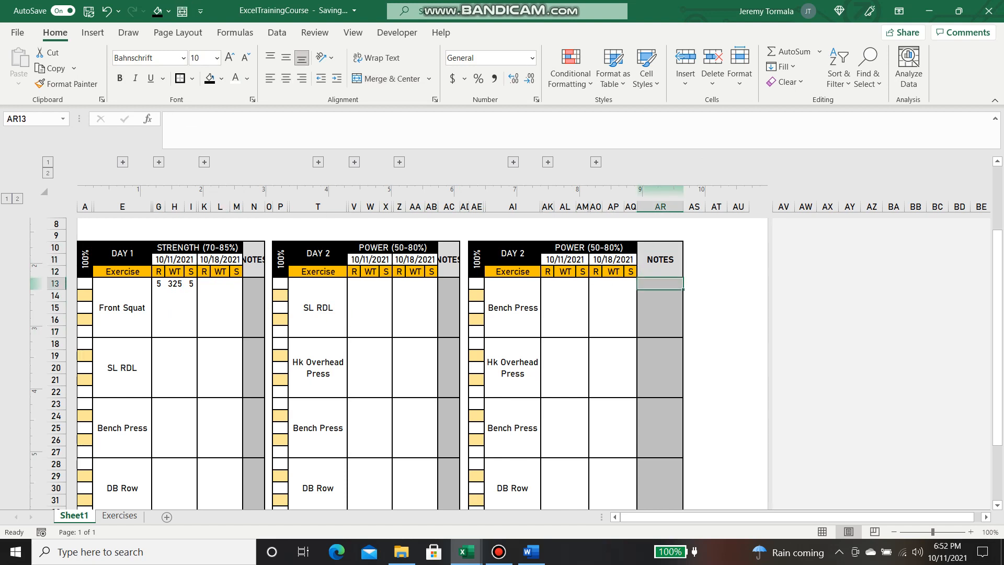
text(()
key(BackSpace)
text(Contact)
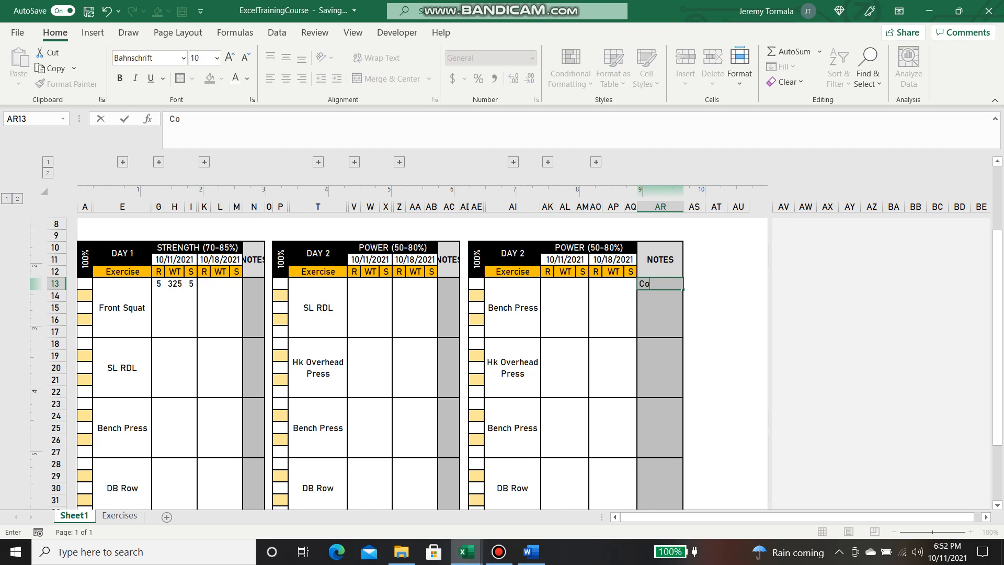
key(BackSpace)
key(BackSpace)
key(BackSpace)
text(rast Wk3)
key(ctrl+Return)
key(Return)
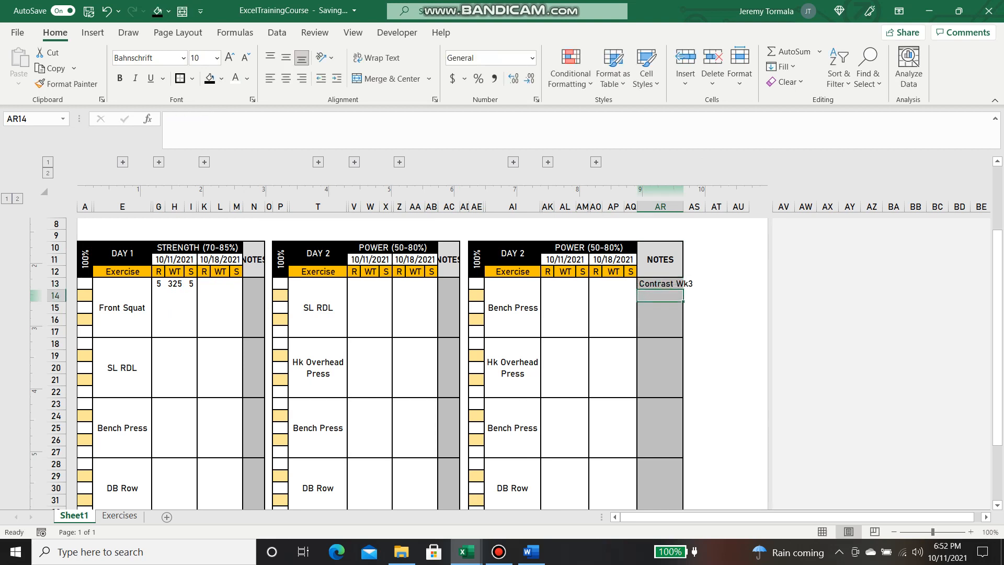
drag(682, 207, 696, 206)
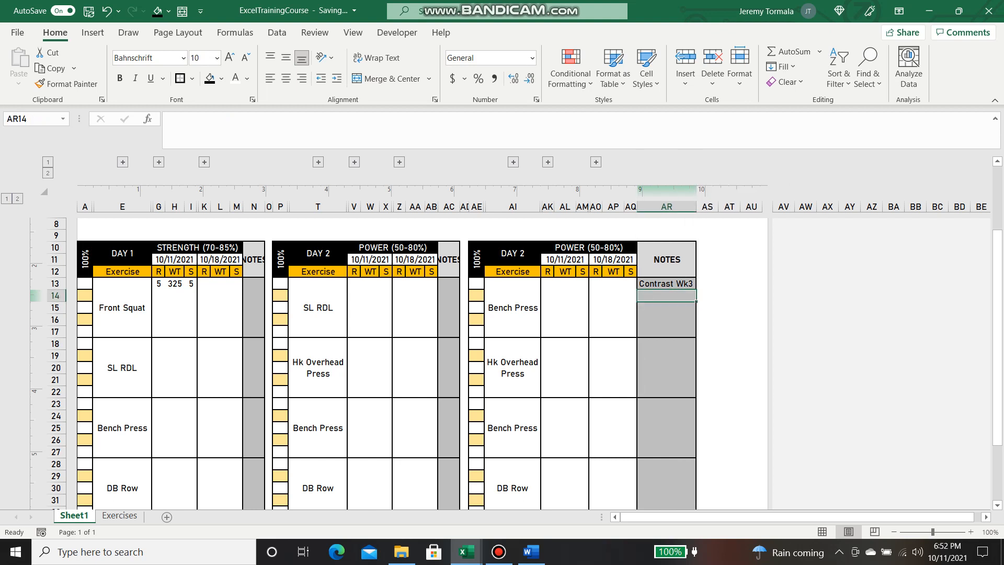
Apply Shrink to fit to the third block's NOTES cells from AR13 downward
click(667, 283)
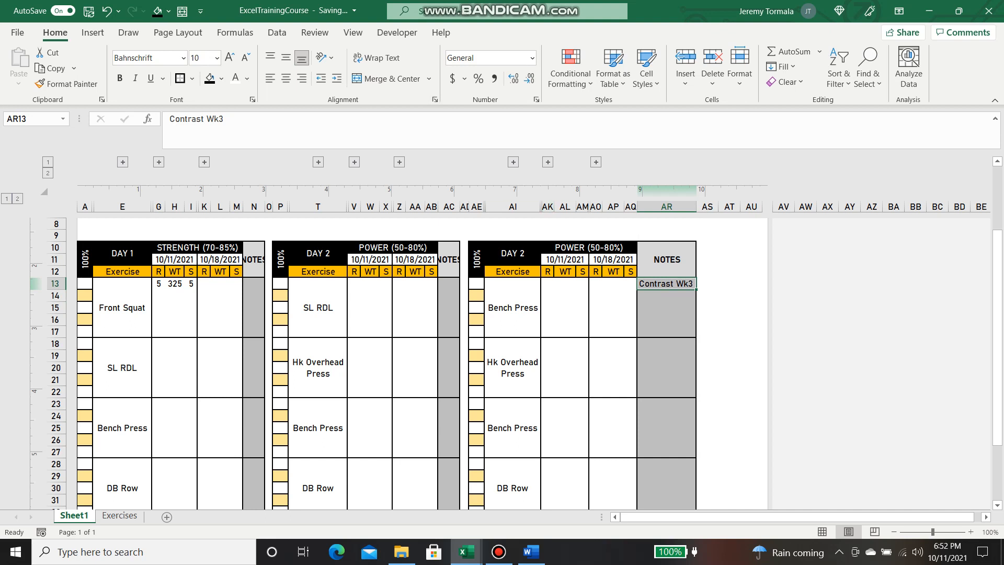
drag(666, 296, 695, 493)
click(435, 99)
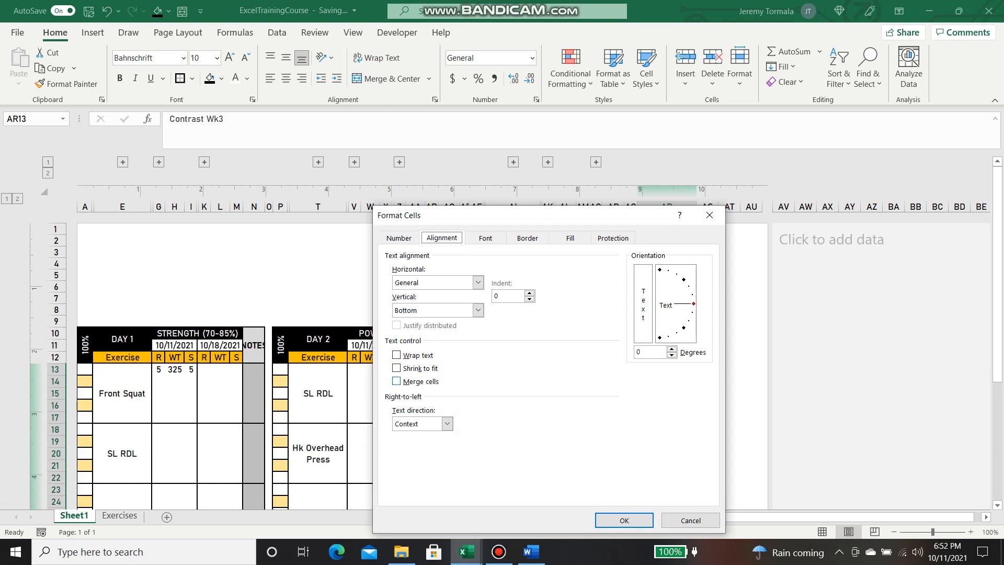
click(396, 367)
click(624, 519)
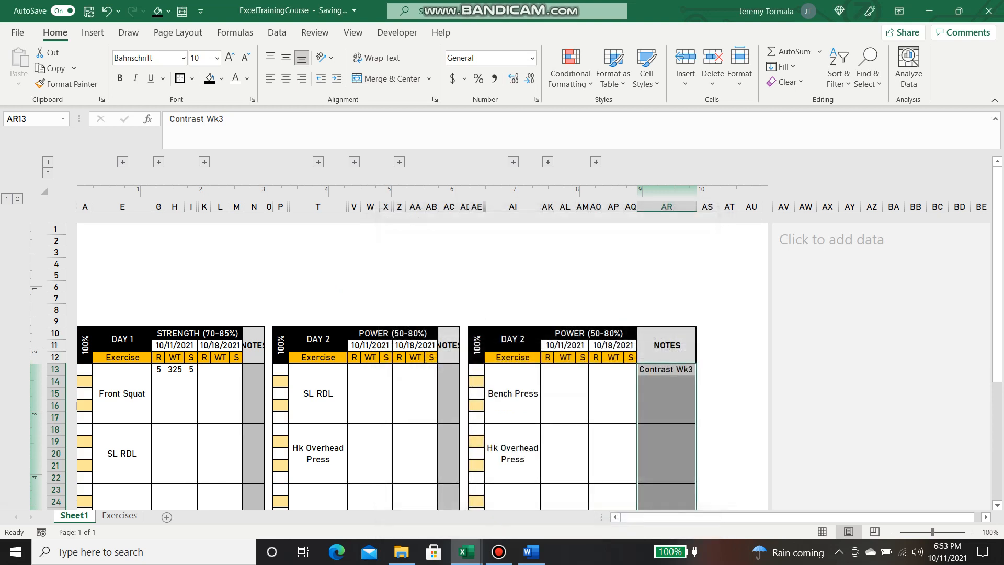
click(729, 381)
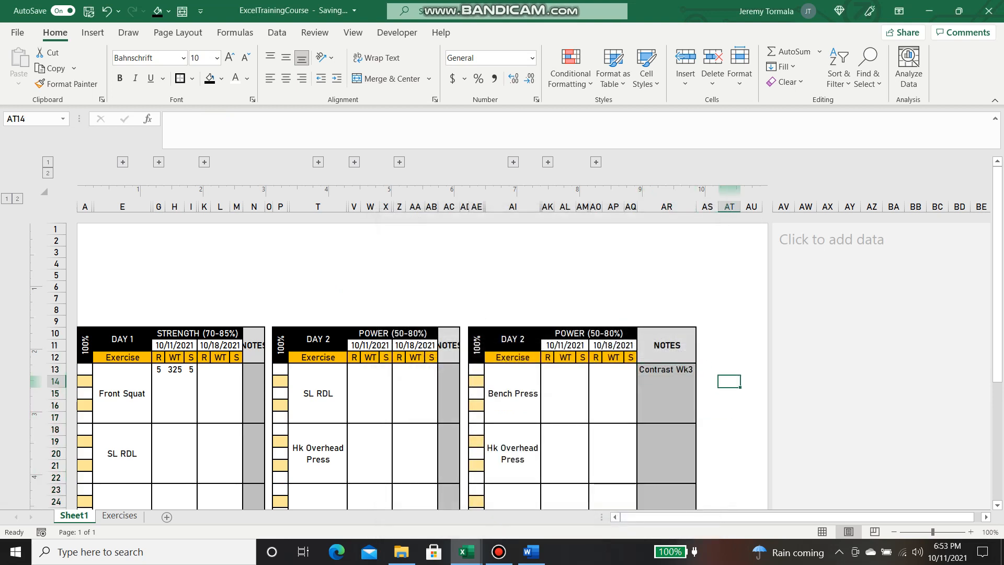
Narrow column AR so that it holds the Contrast Wk3 note tightly
drag(696, 207, 689, 207)
key(Left)
key(Left)
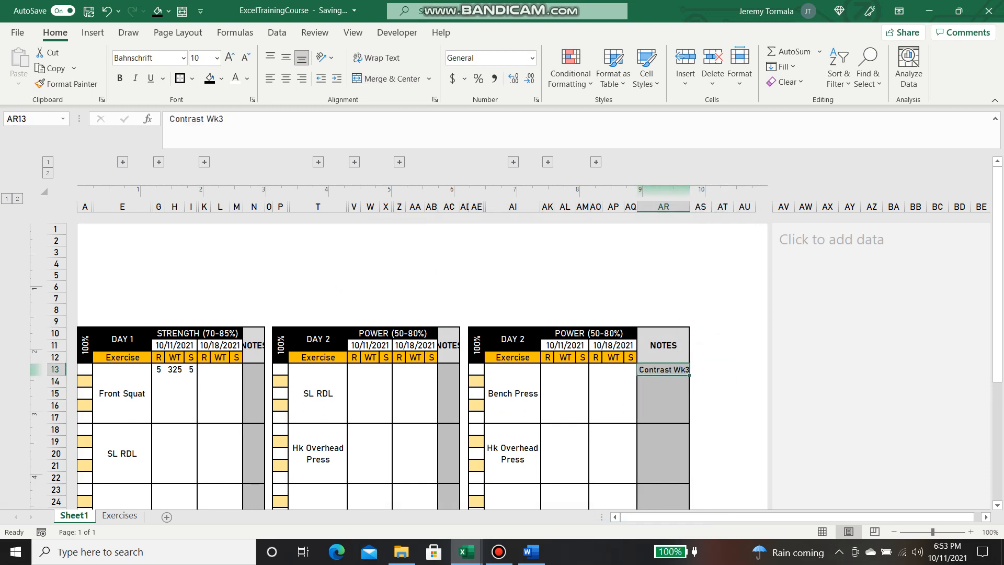
drag(689, 208, 691, 207)
key(Up)
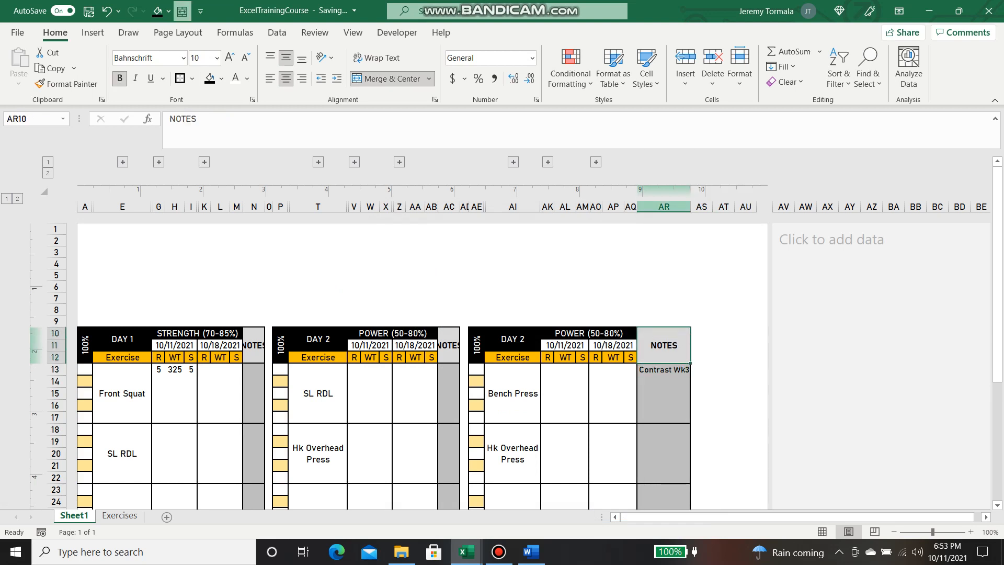
key(ctrl+space)
Set the NOTES columns N and AC of the first two blocks to 0.85 inches wide
click(449, 206)
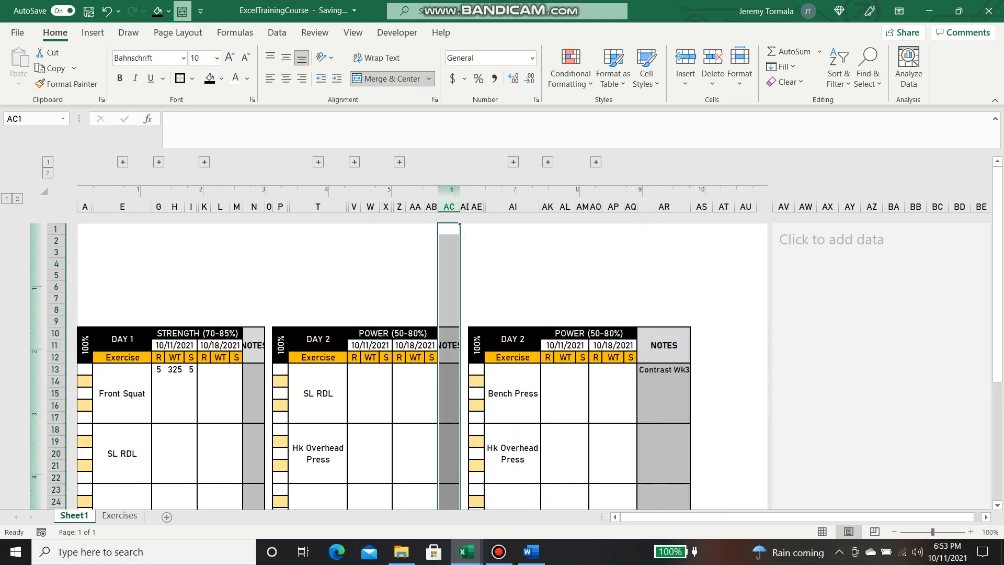
ctrl+click(254, 206)
right_click(254, 207)
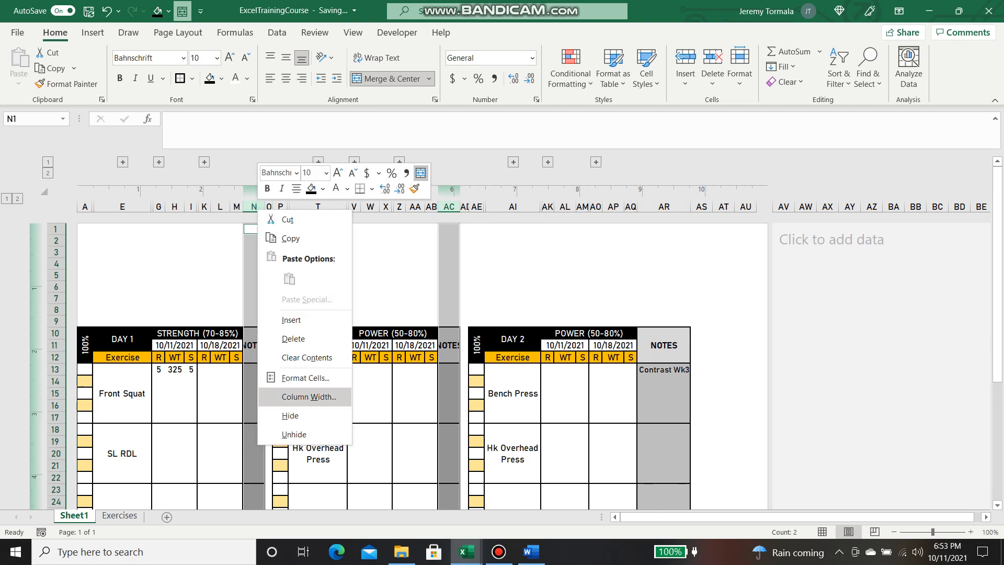
click(306, 394)
text(0.85)
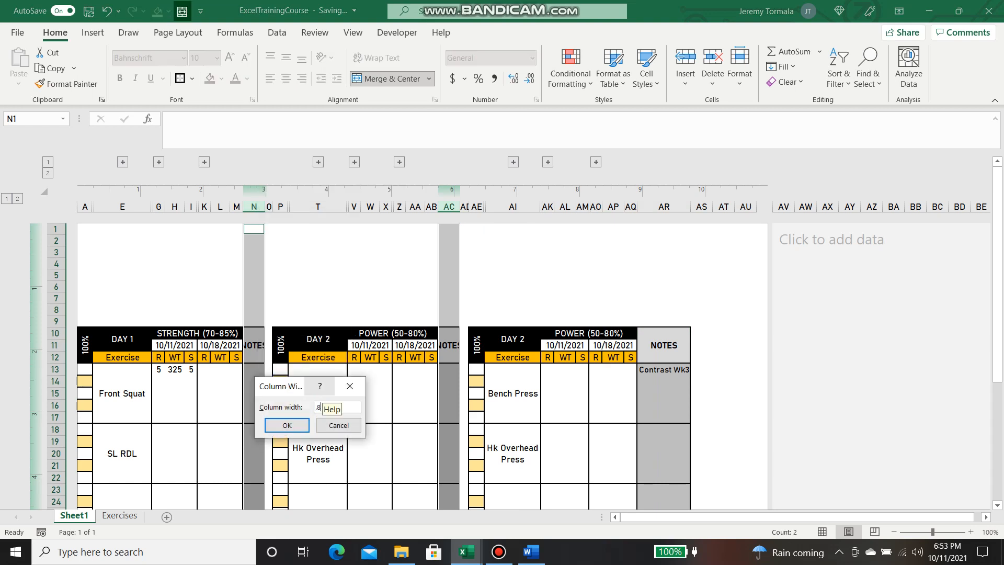
key(Return)
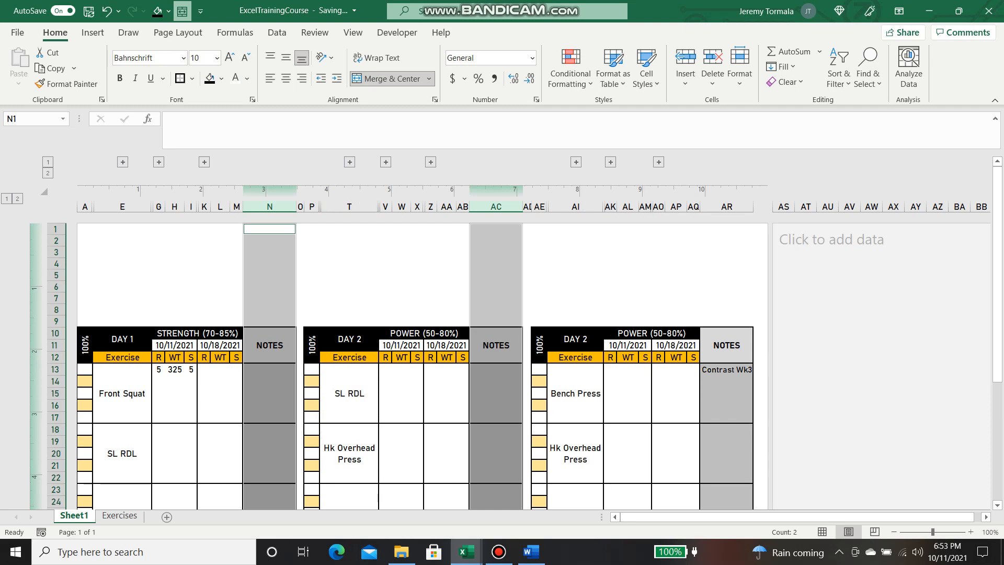
Turn on Shrink to fit and clear Merge cells for the NOTES columns N and AC
click(435, 99)
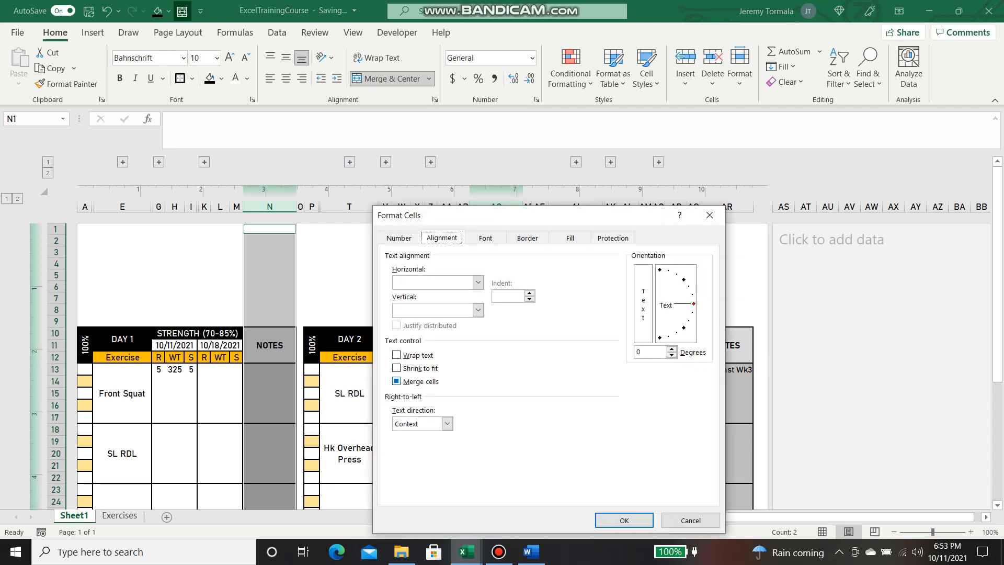
click(397, 381)
click(396, 381)
click(396, 368)
click(625, 520)
click(495, 406)
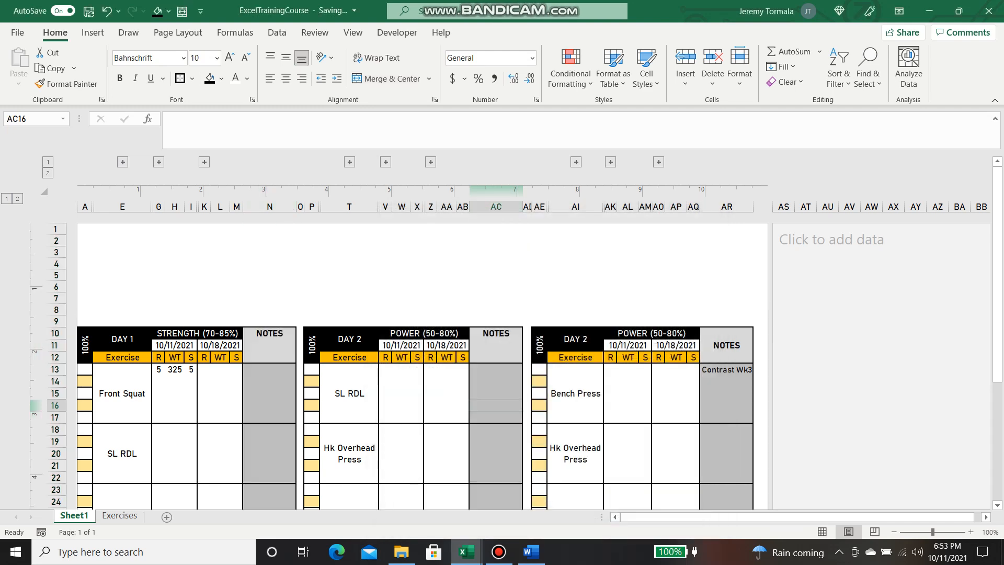
Center the sheet horizontally and vertically on the printed page and check the print preview
click(349, 275)
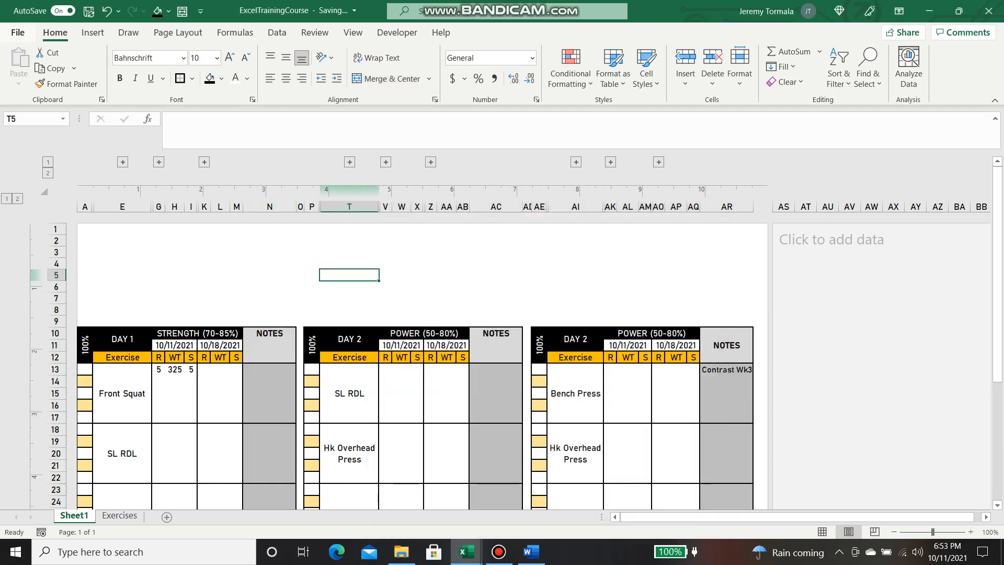
click(18, 32)
click(36, 207)
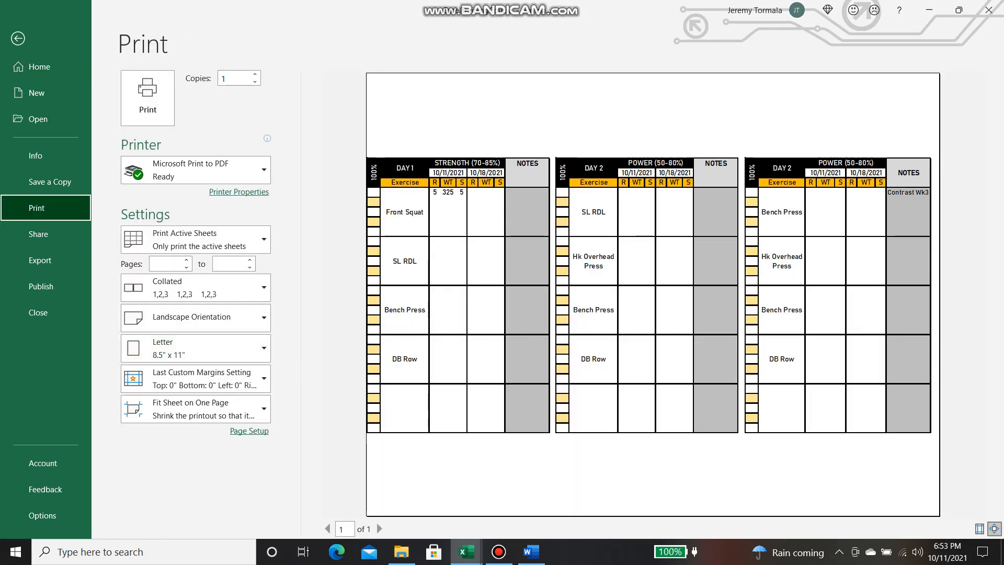
click(249, 431)
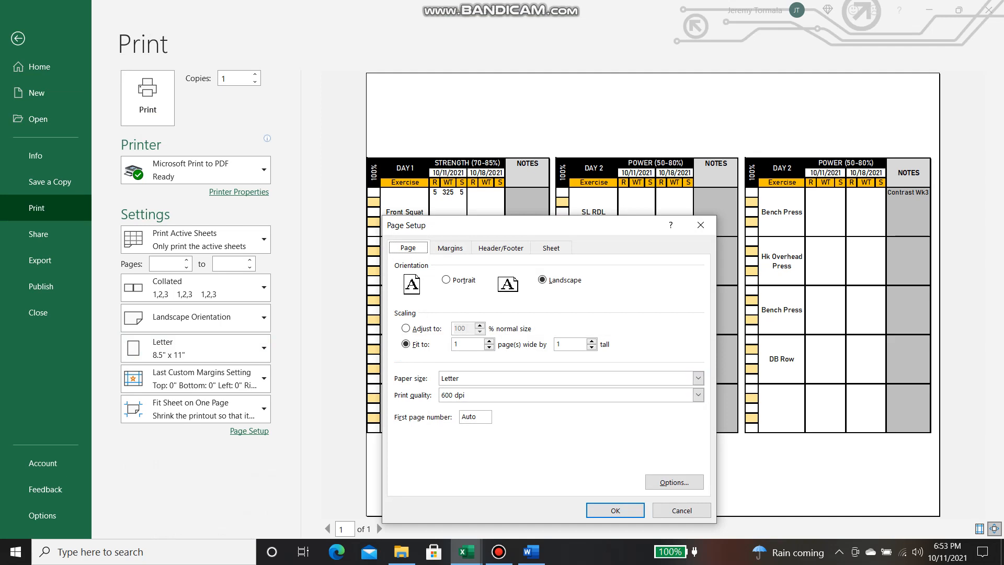
click(450, 247)
click(406, 438)
click(406, 450)
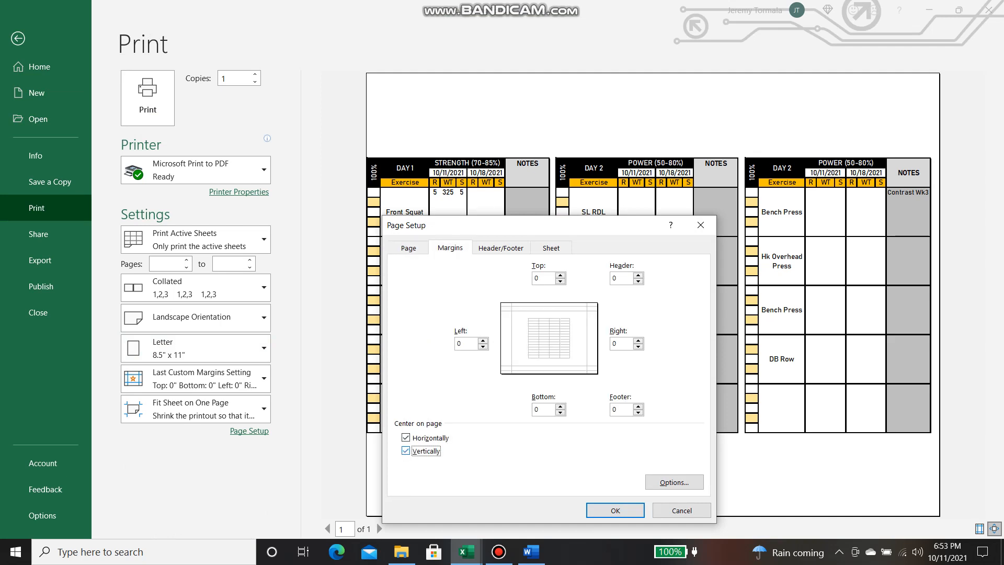
click(615, 510)
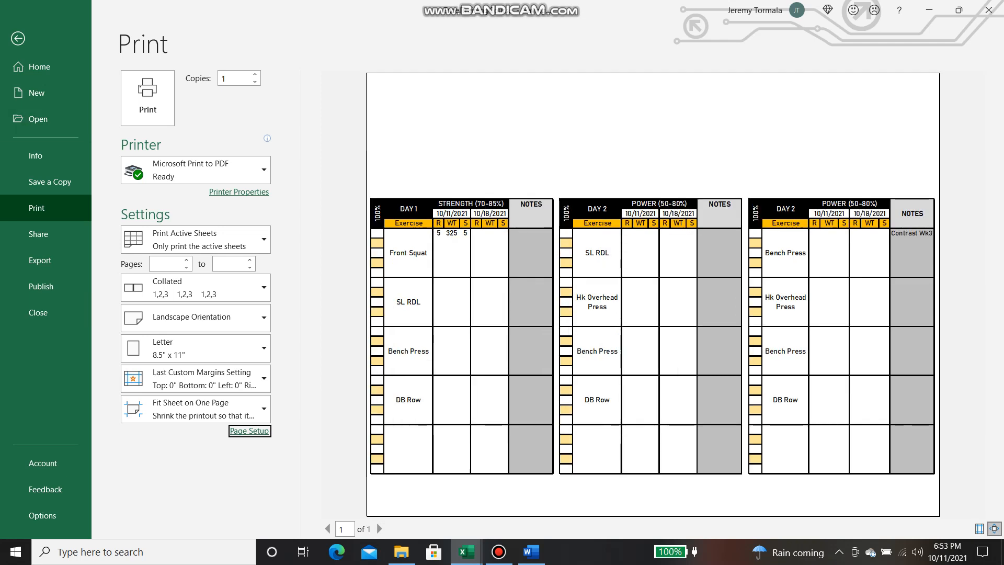
key(Tab)
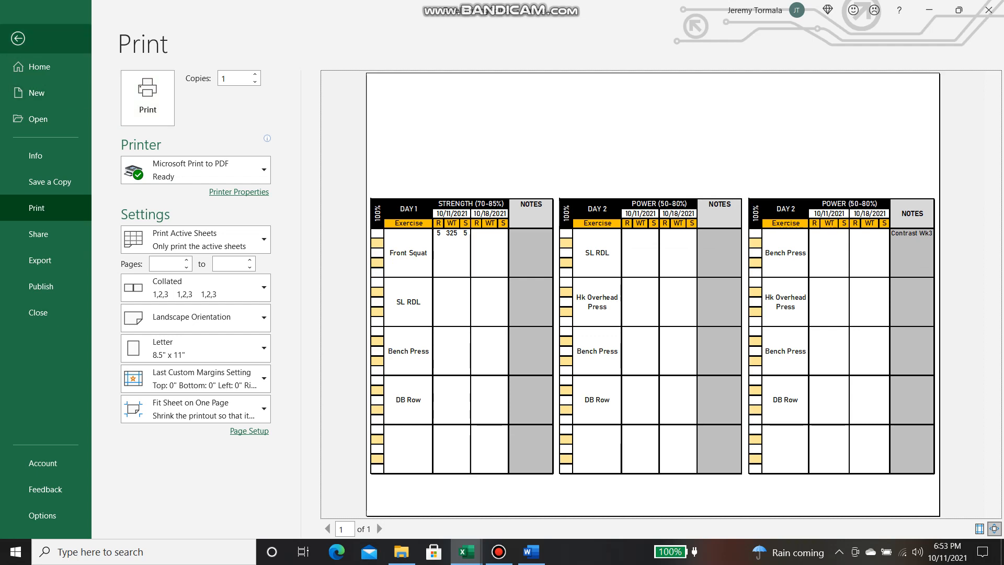
click(18, 38)
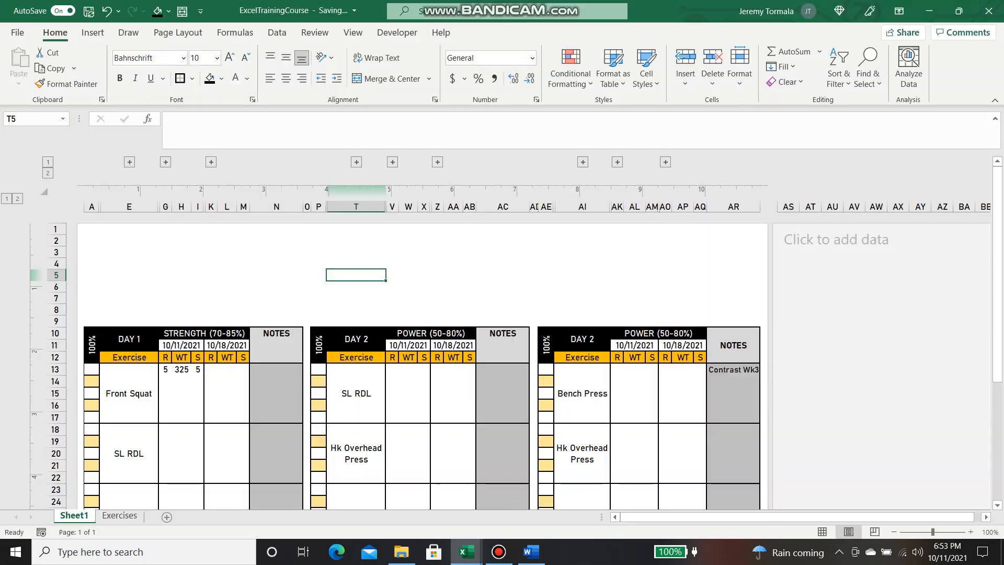
Narrow spacer column O slightly and set spacer column AD between the second and third blocks to 0.10 inches wide
drag(311, 206, 310, 206)
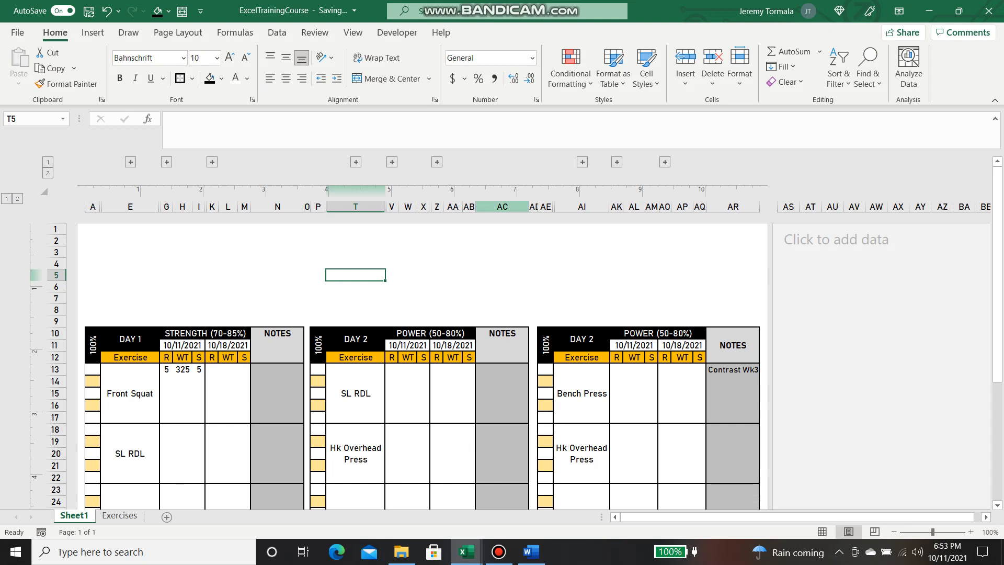
click(533, 206)
right_click(533, 207)
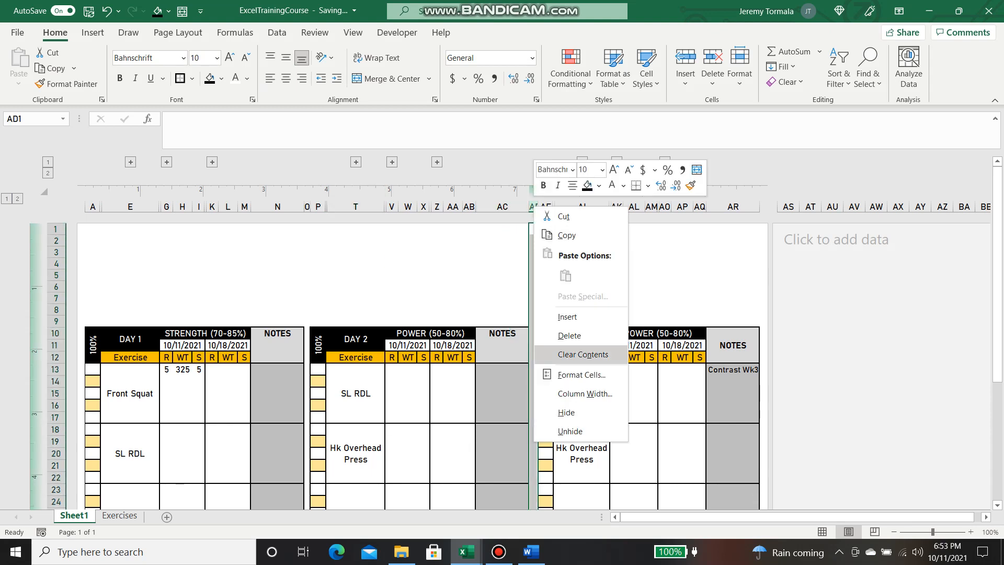
click(553, 393)
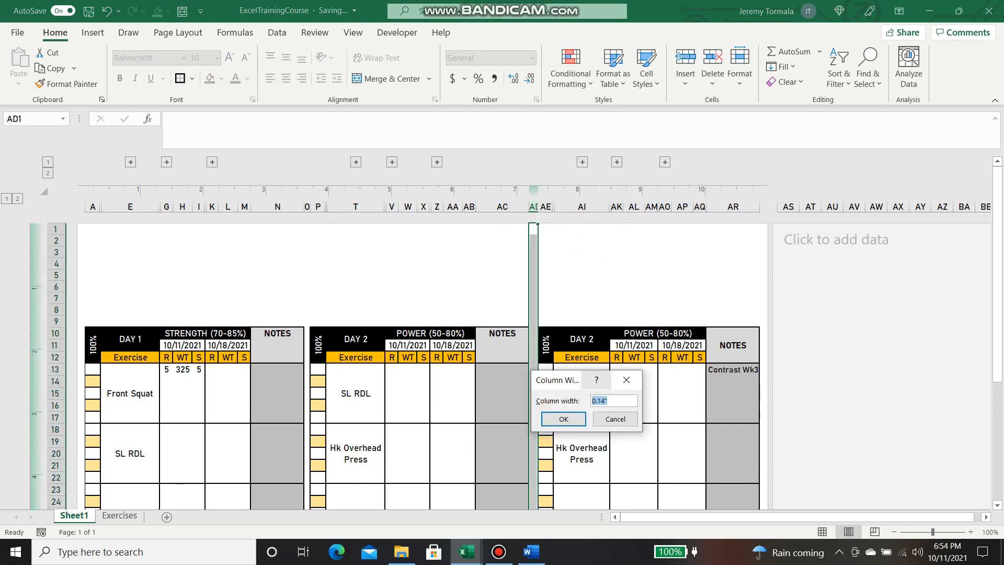
text(.10)
key(Return)
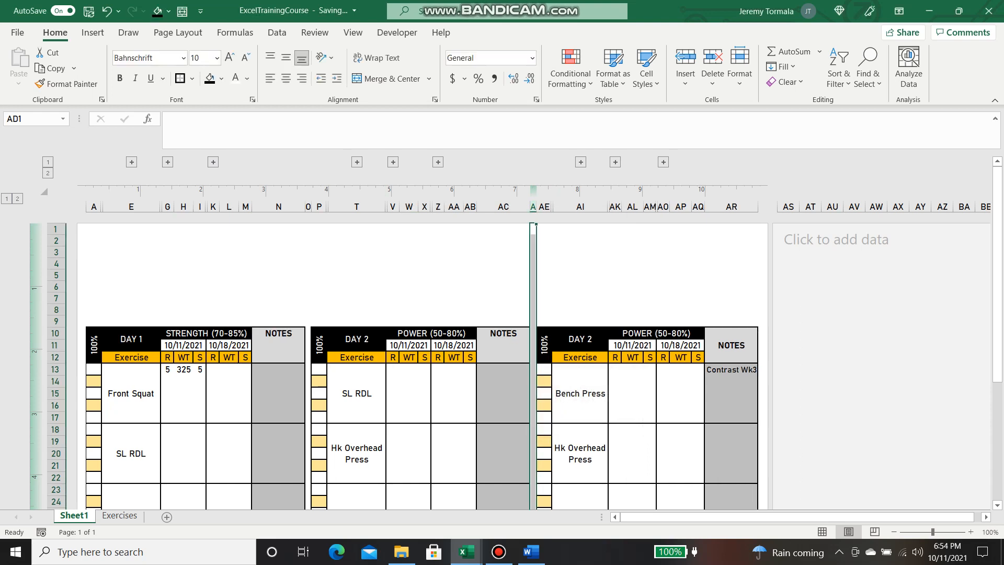
click(663, 286)
click(213, 252)
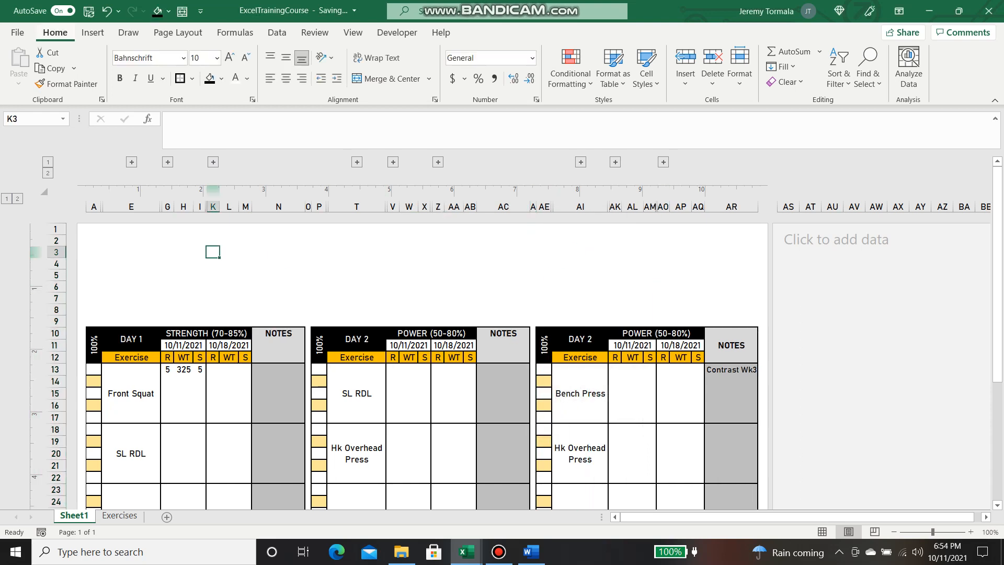
click(357, 287)
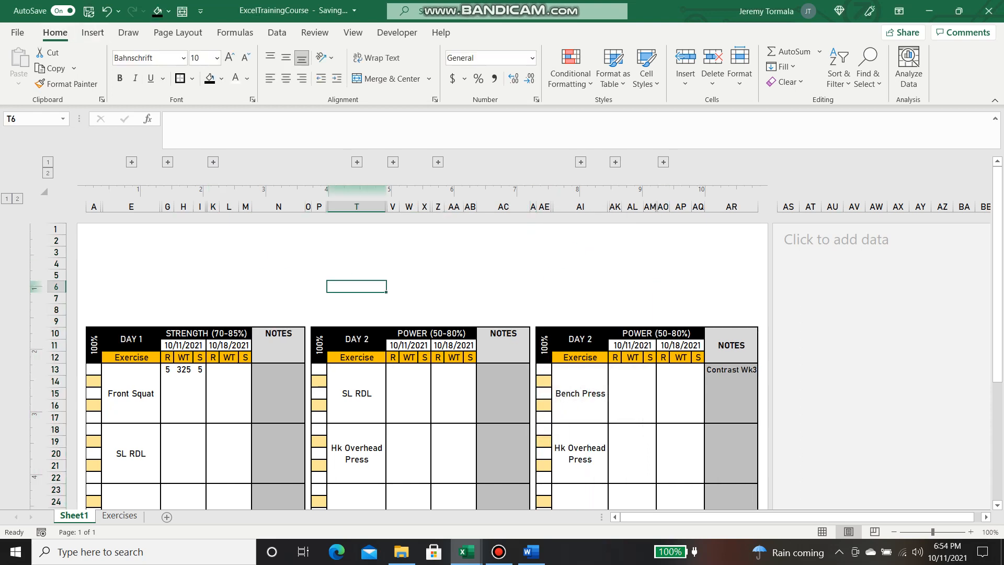
Merge and center the NOTES headings of the first two blocks across N10:N12 and AC10:AC12
click(278, 333)
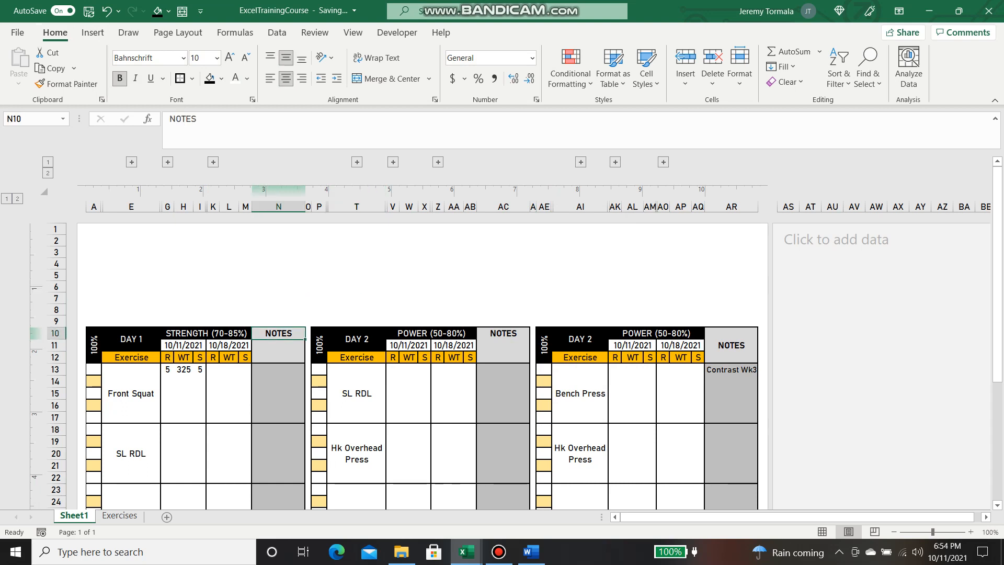
click(503, 333)
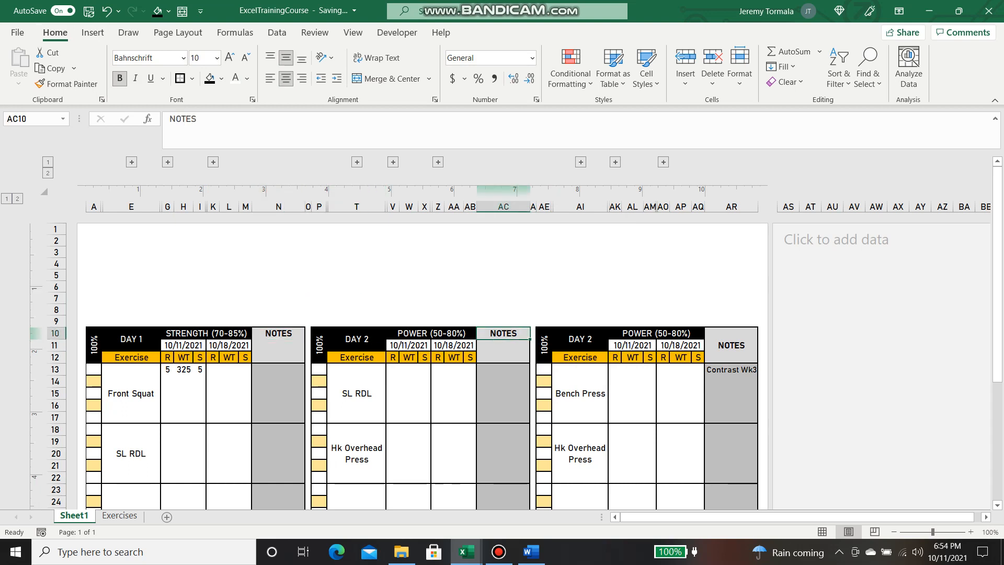
drag(278, 333, 279, 357)
click(385, 78)
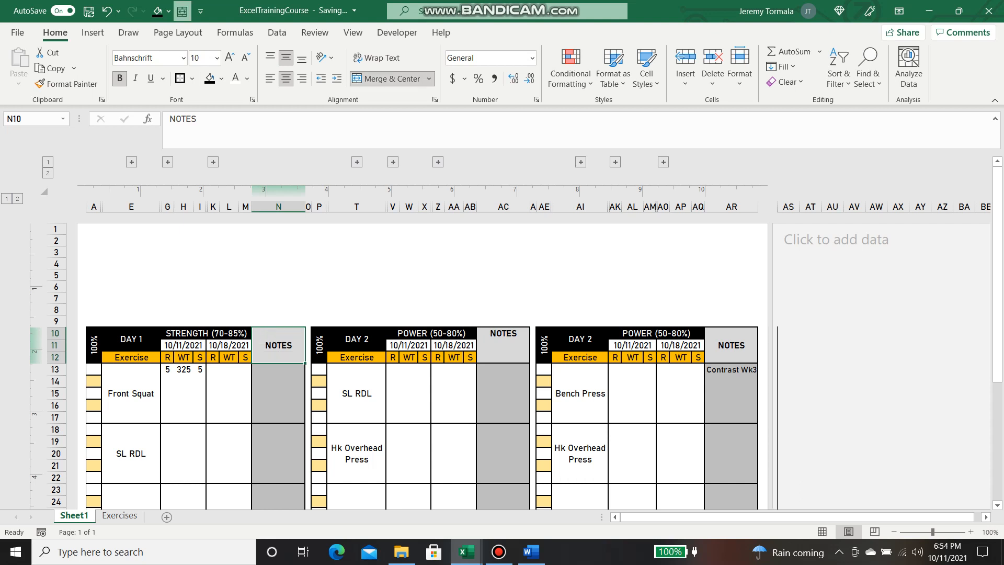
drag(503, 333, 503, 357)
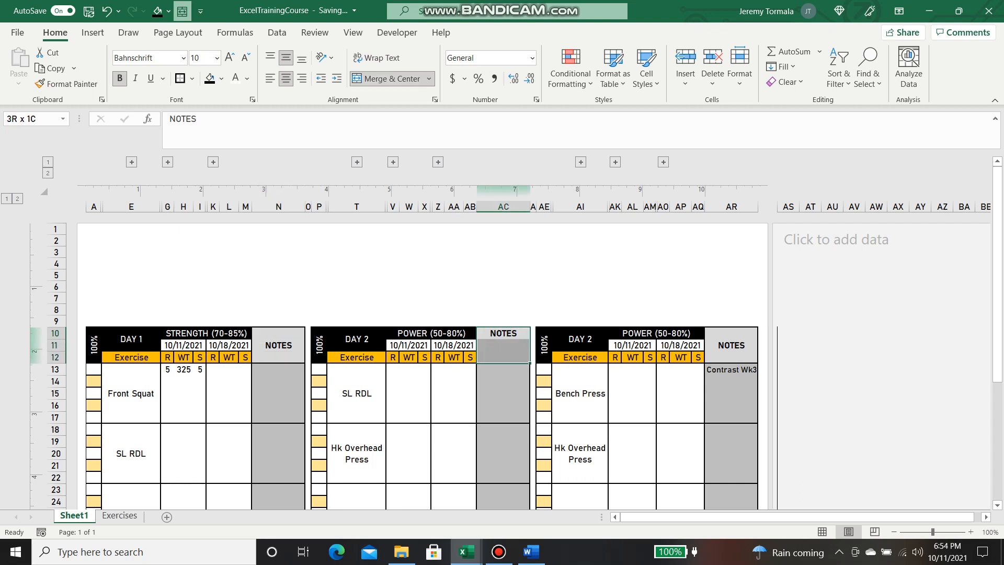
click(385, 79)
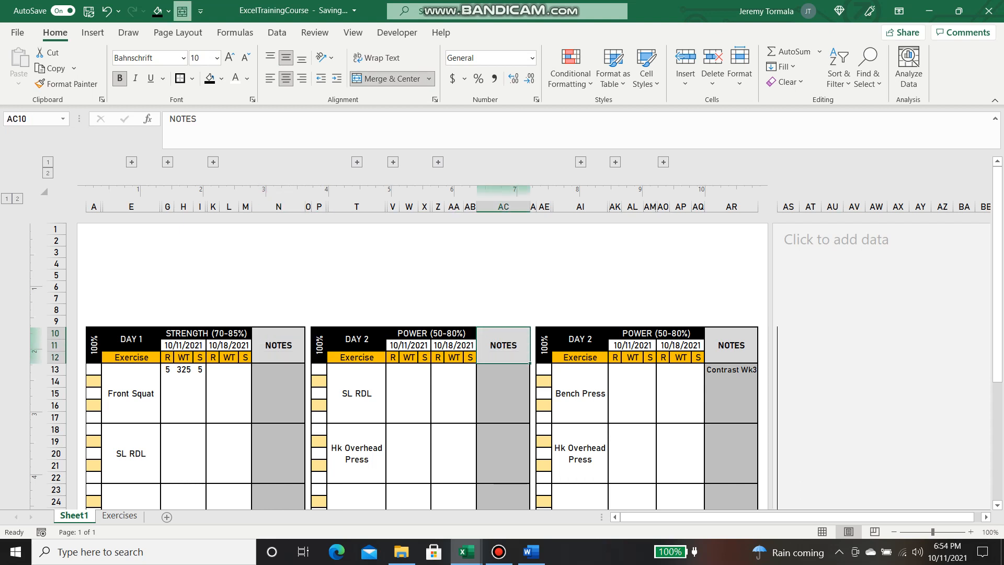
Change the third block's training heading in AK10 to SPEED (25-50%)
click(698, 286)
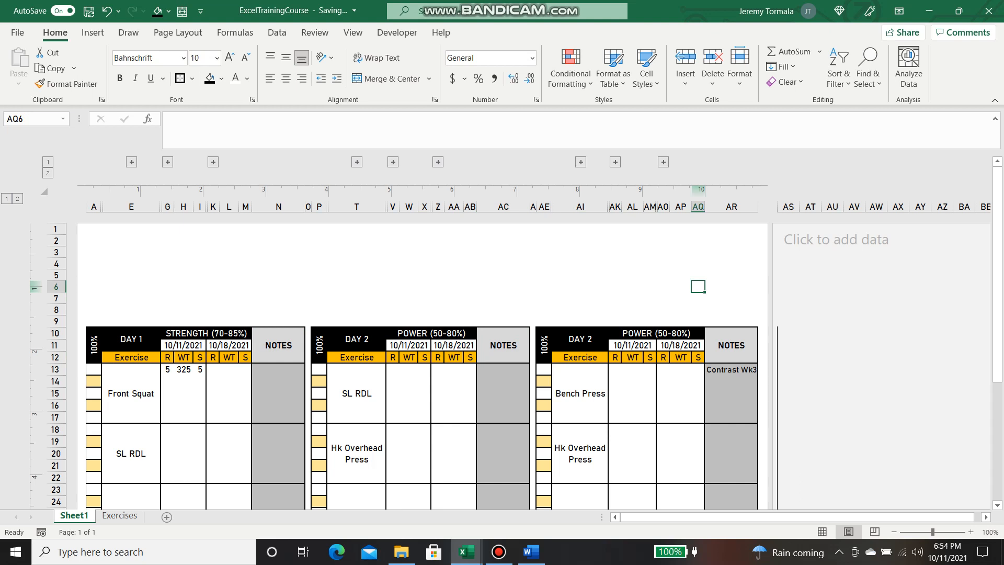
click(409, 275)
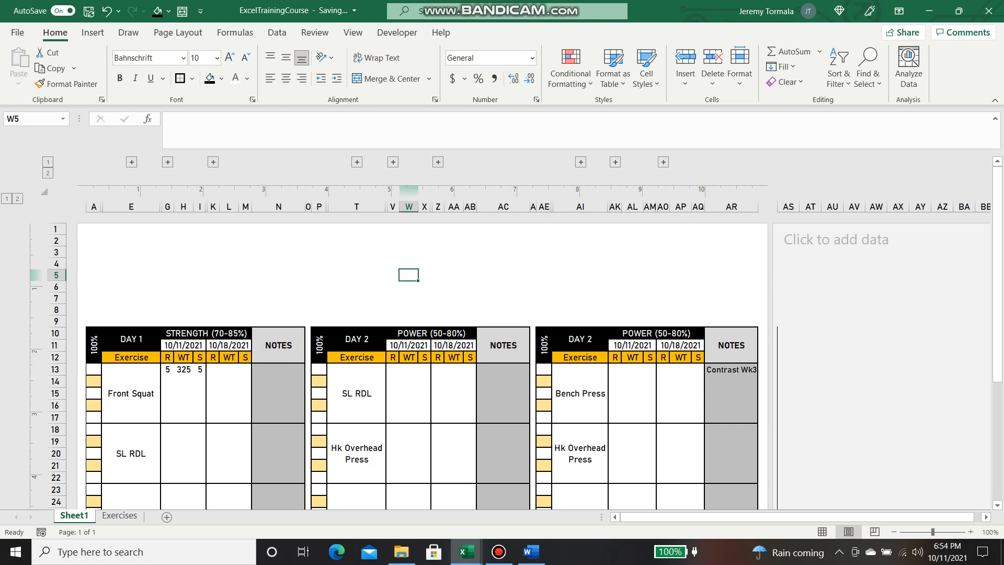
click(656, 334)
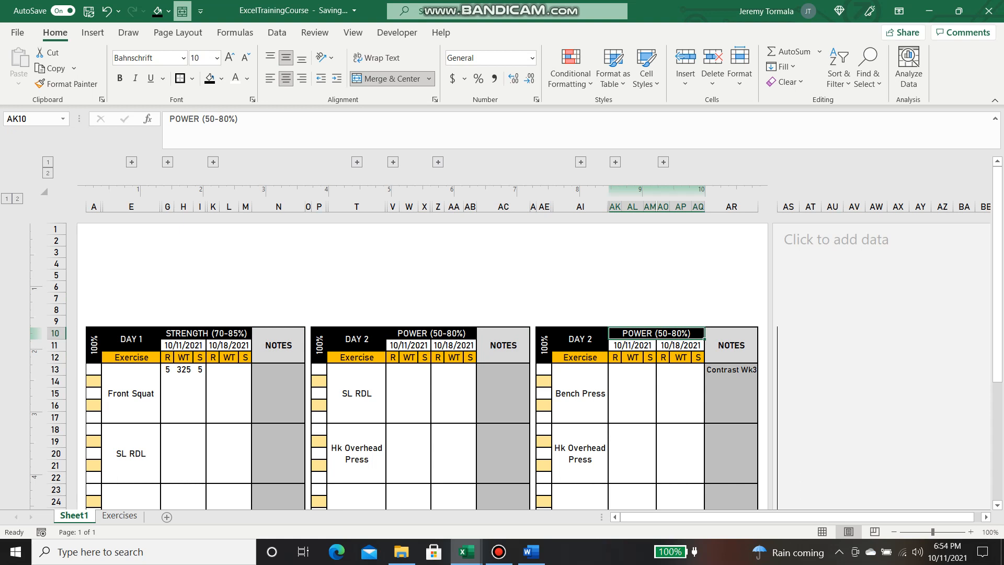
text(SPEED ()
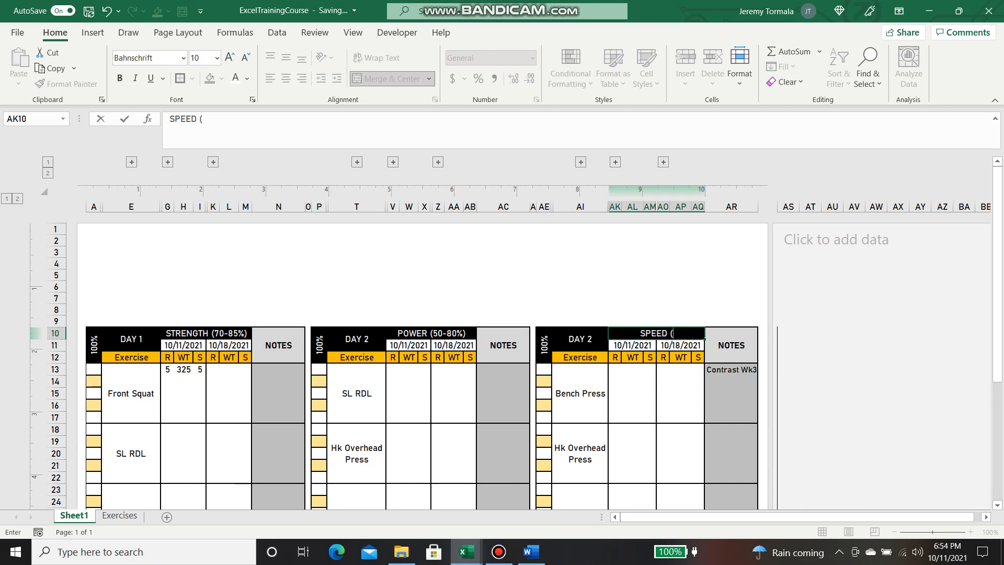
text(25-50%))
key(Return)
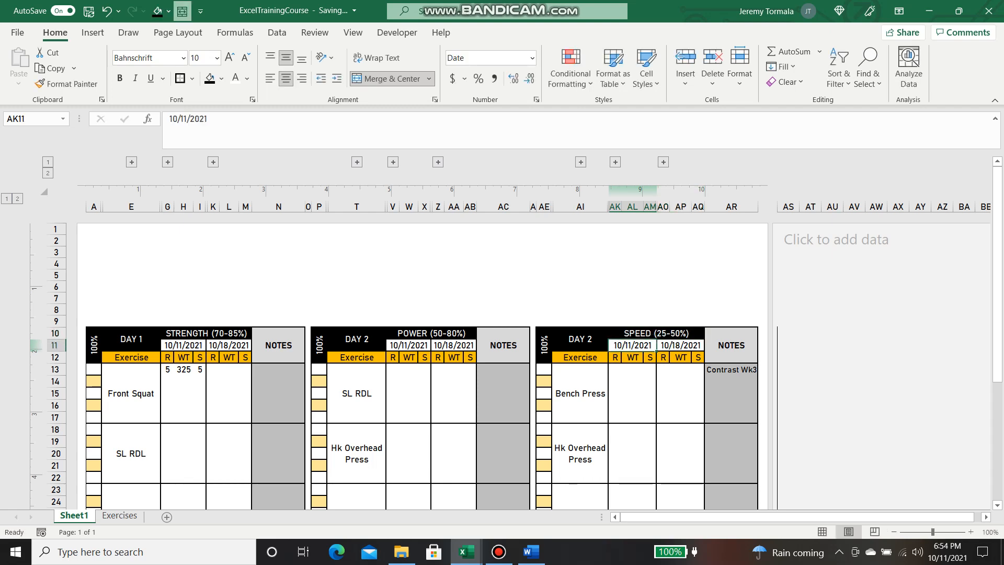
click(580, 163)
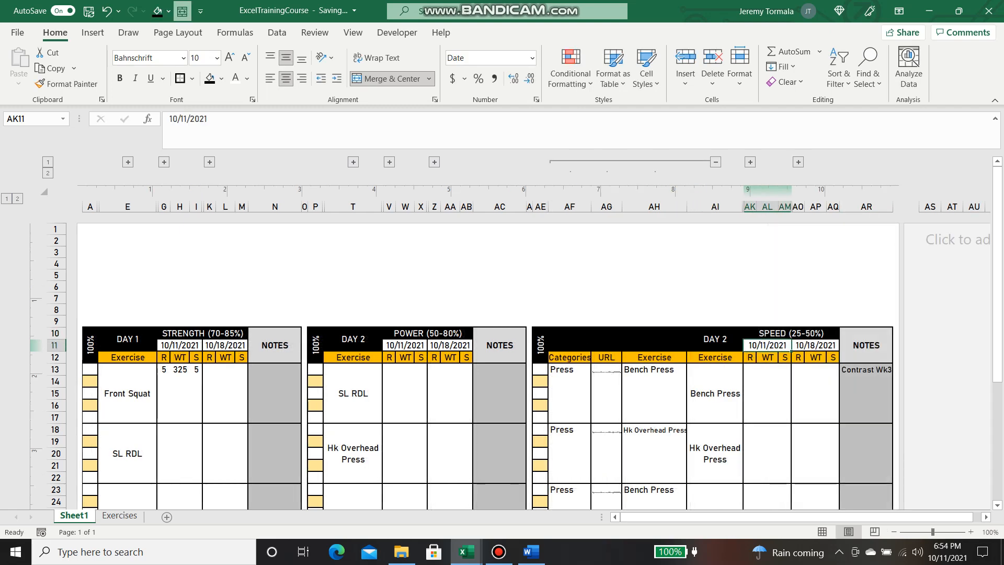
click(715, 162)
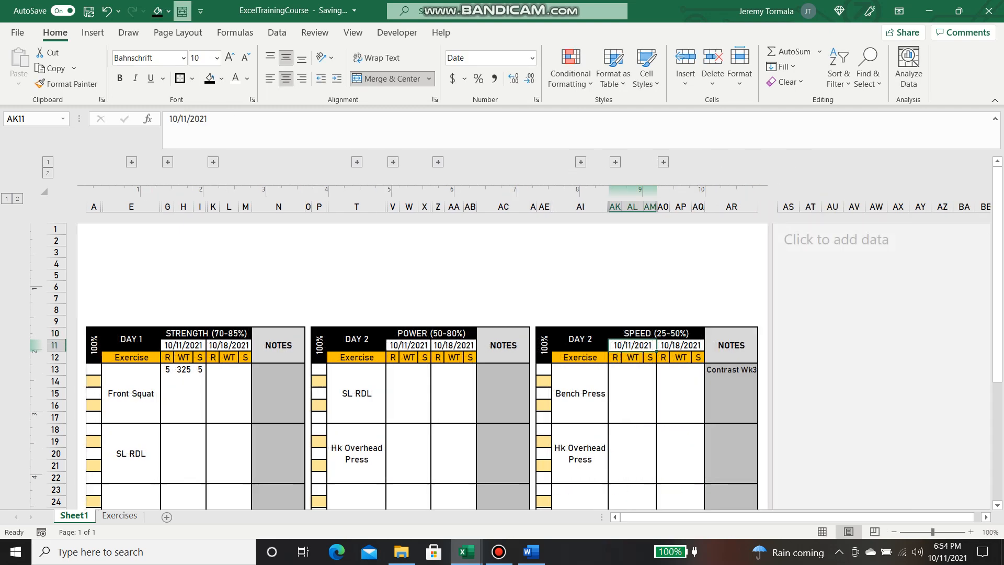
click(183, 345)
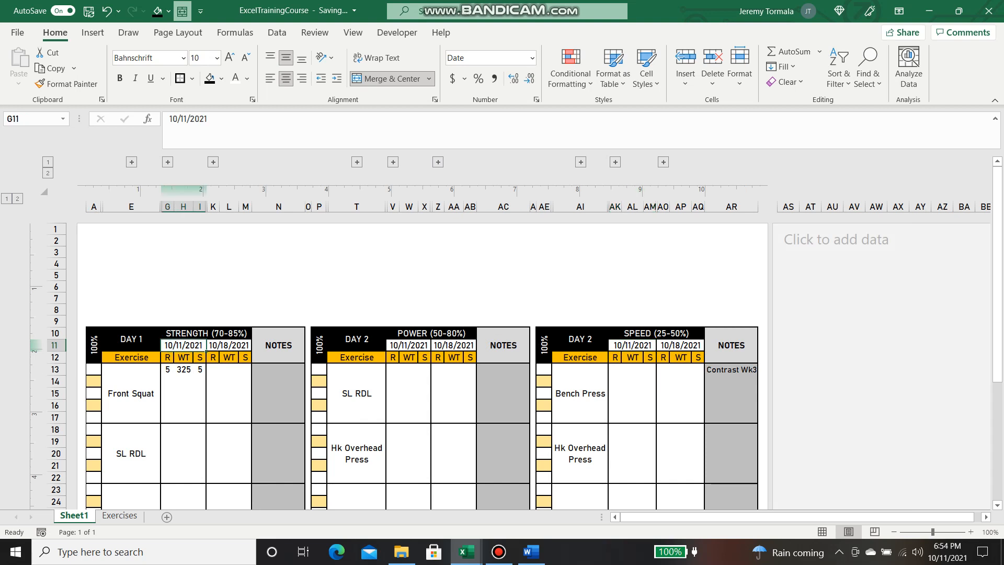
click(408, 345)
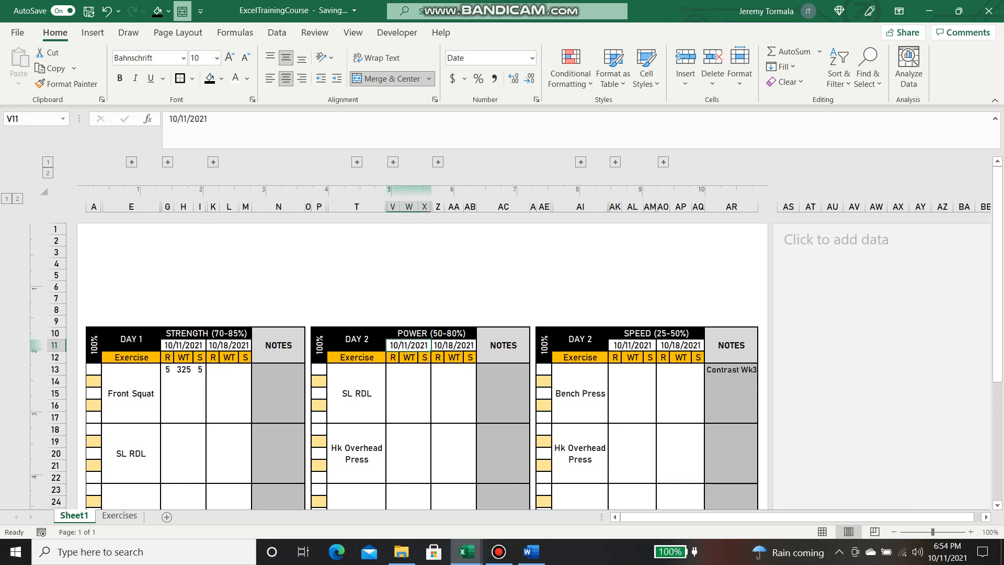
click(454, 345)
Make the second block's first date in V11 fall two days after the first block's date with the formula =G11+2
click(408, 345)
text(=)
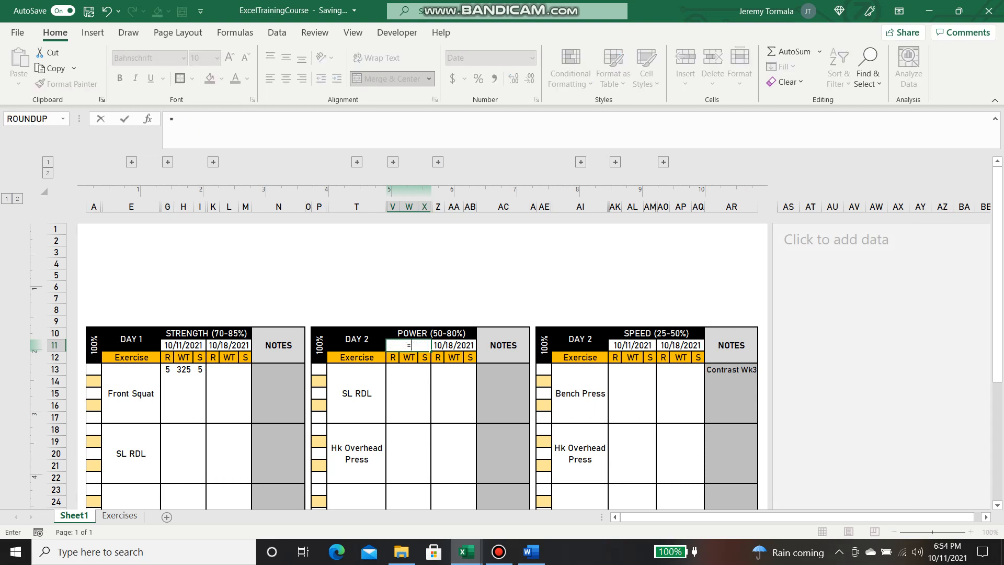
click(183, 345)
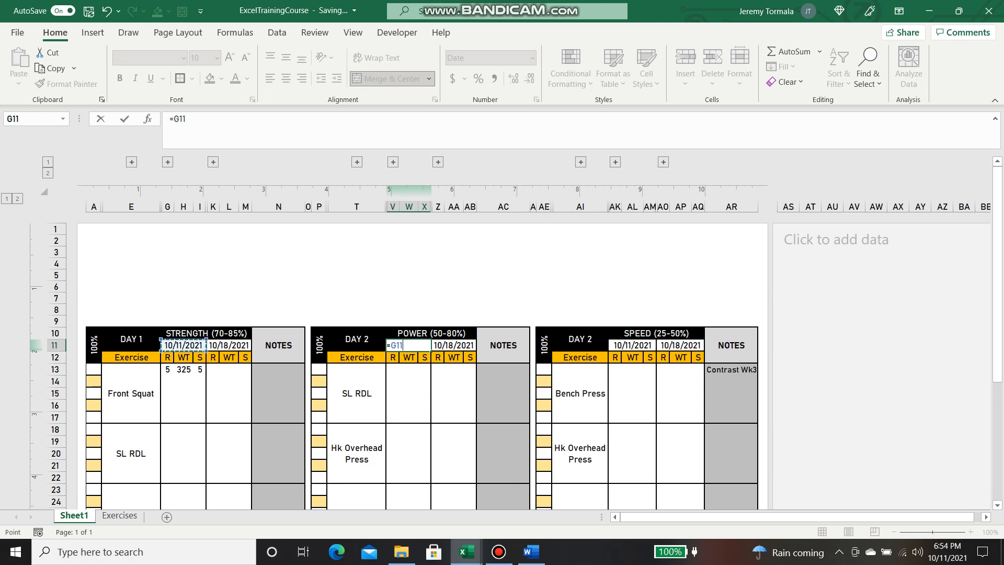
text(+2)
key(Return)
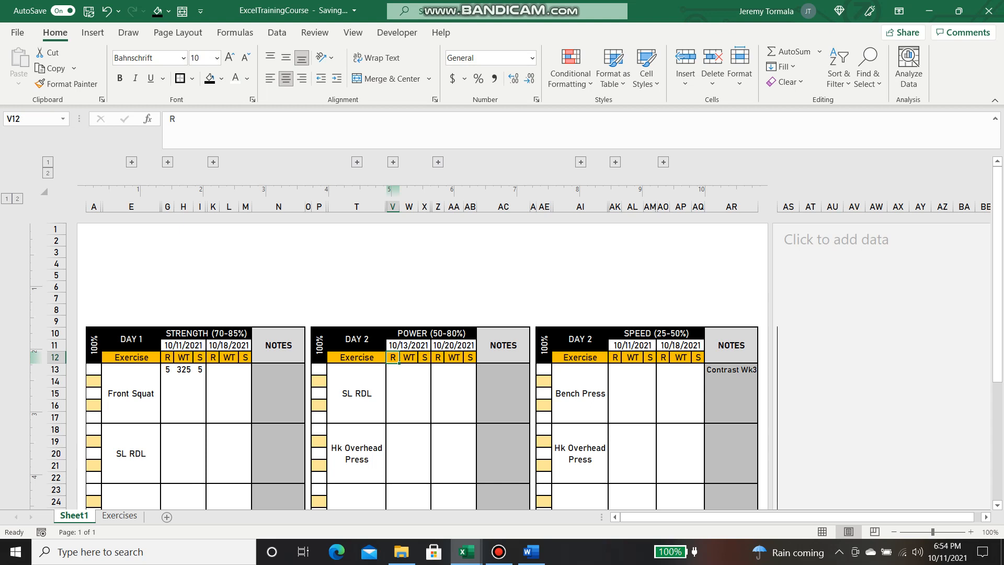
Make the third block's first date in AK11 fall two days after the second block's date with the formula =V11+2
click(409, 346)
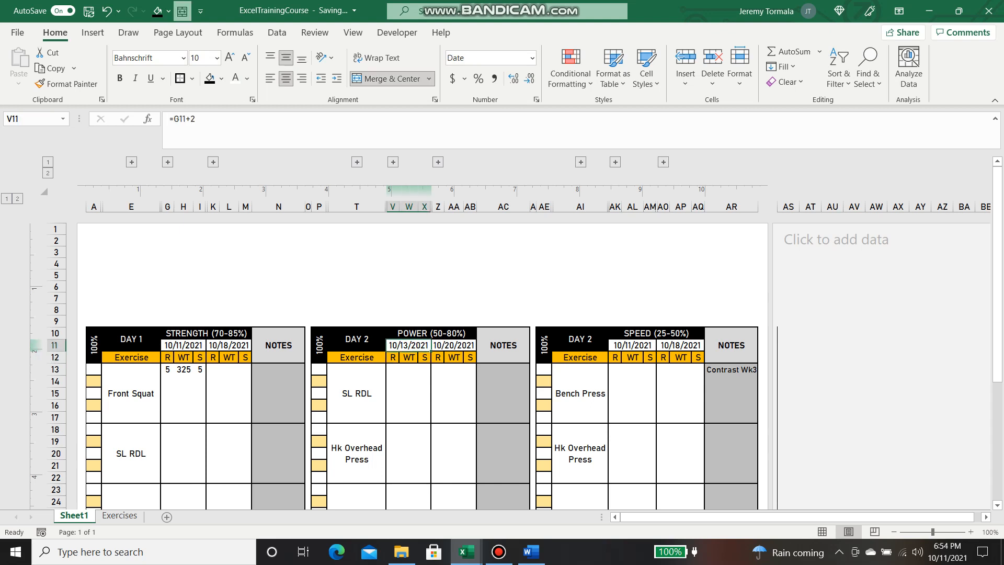
click(632, 345)
text(=)
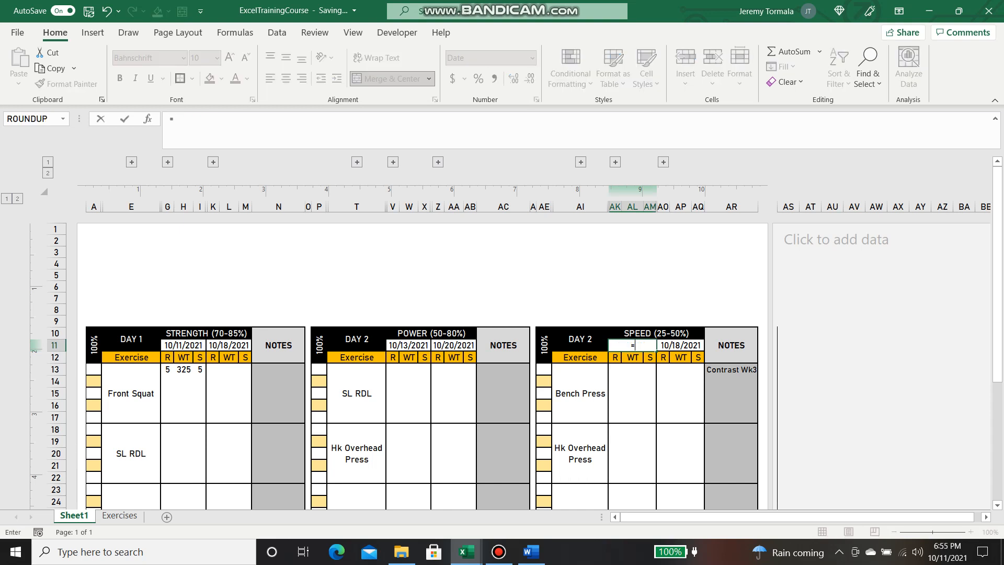
click(408, 345)
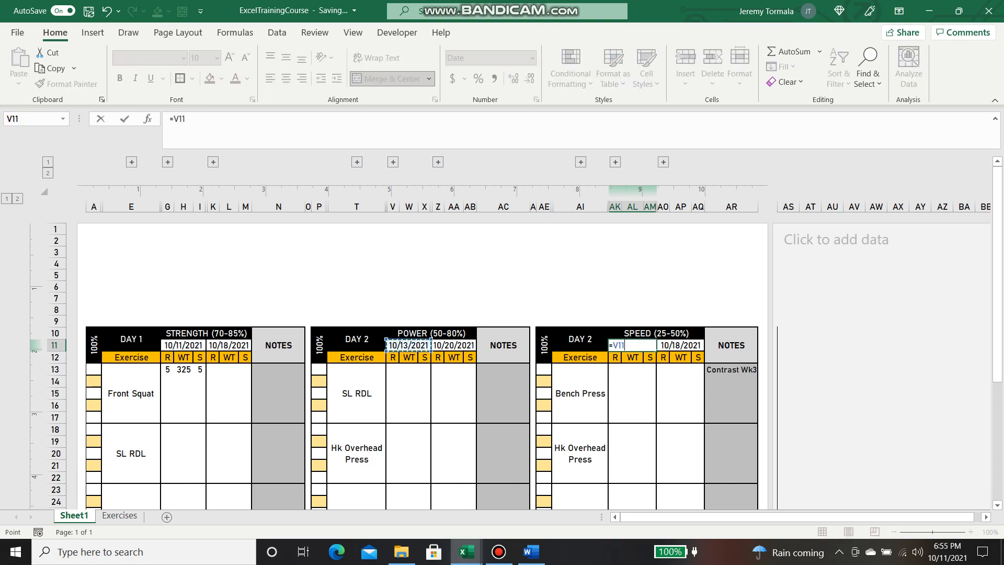
text(+2)
key(Return)
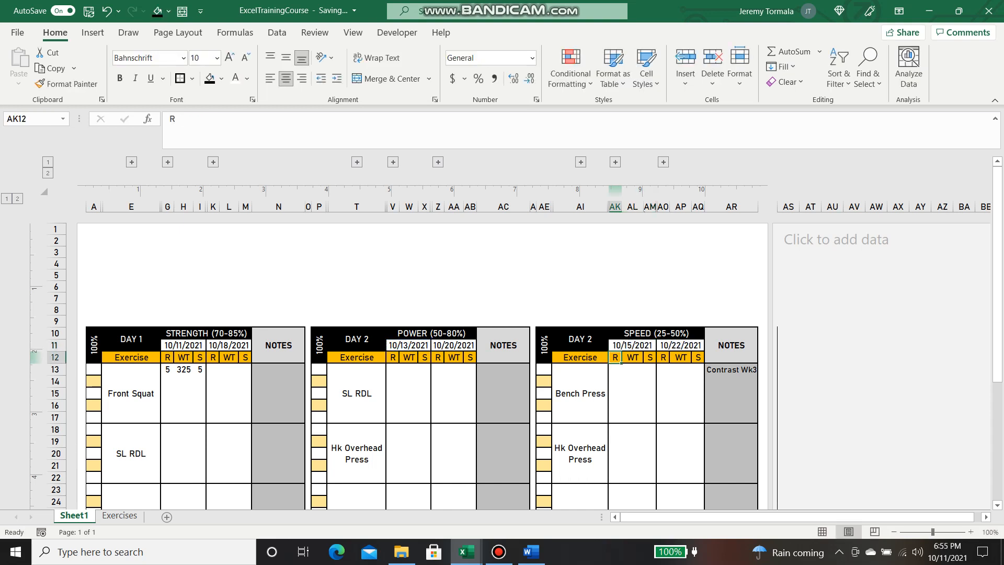
click(544, 299)
click(788, 393)
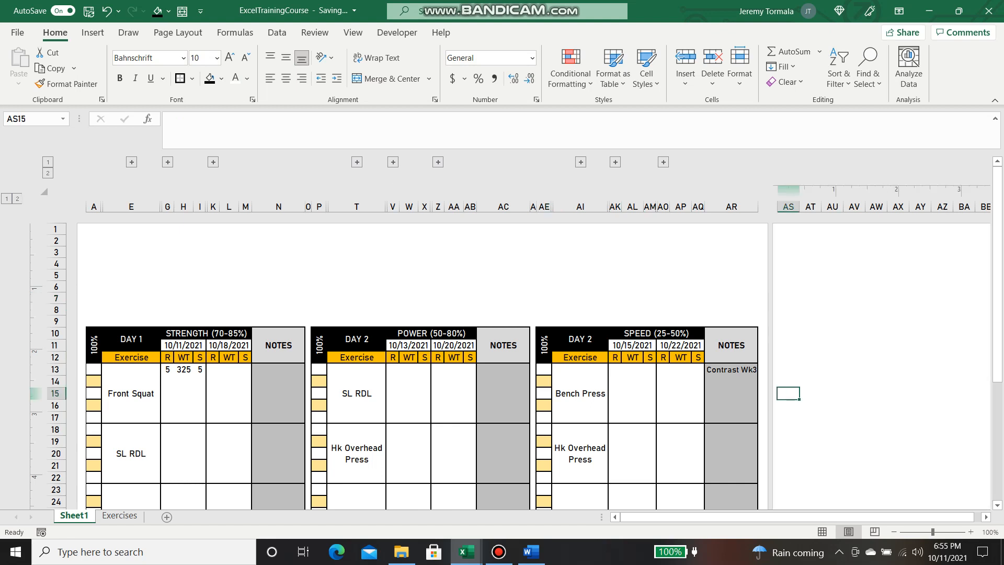
click(854, 394)
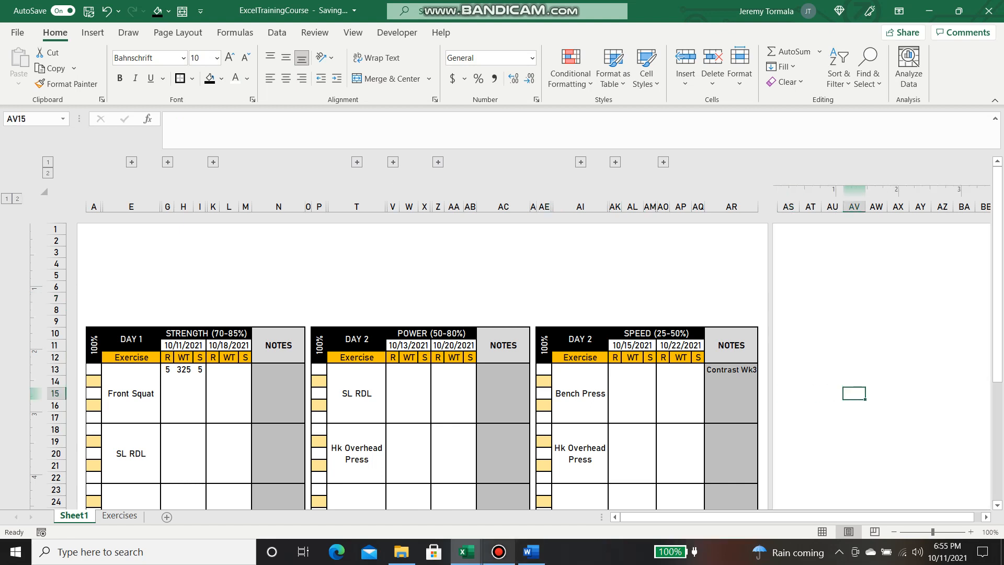
click(503, 310)
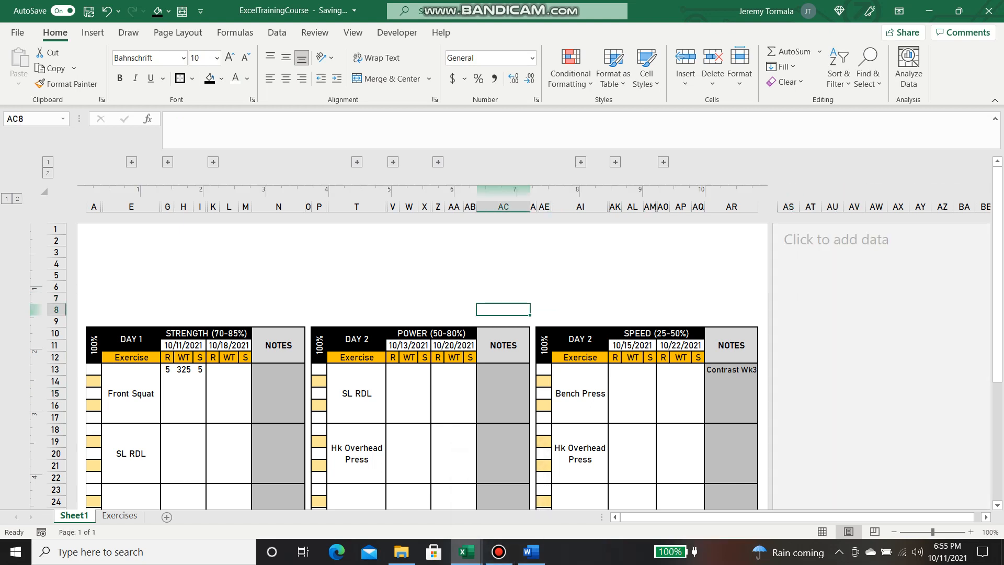
drag(279, 252, 529, 277)
click(409, 240)
drag(131, 240, 279, 275)
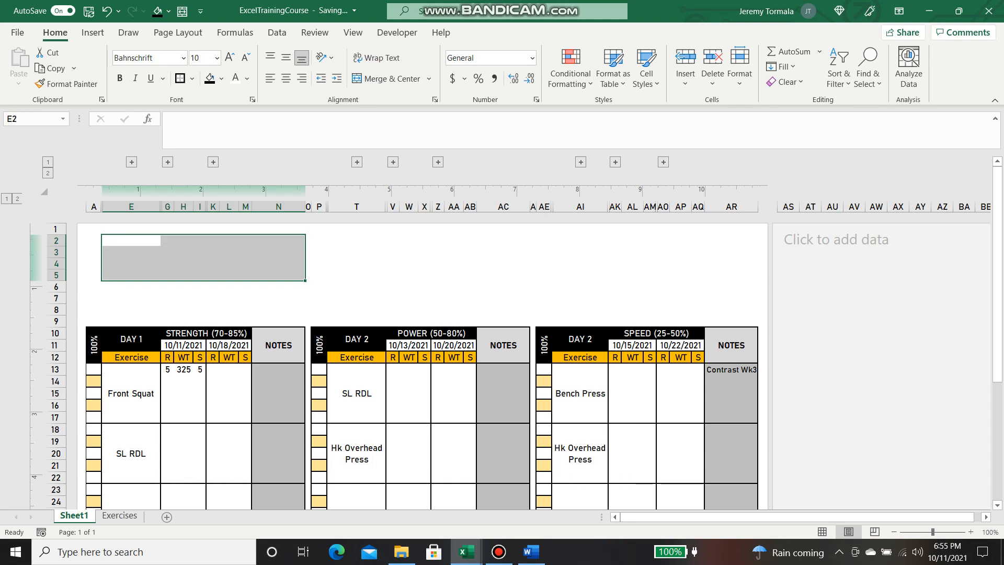